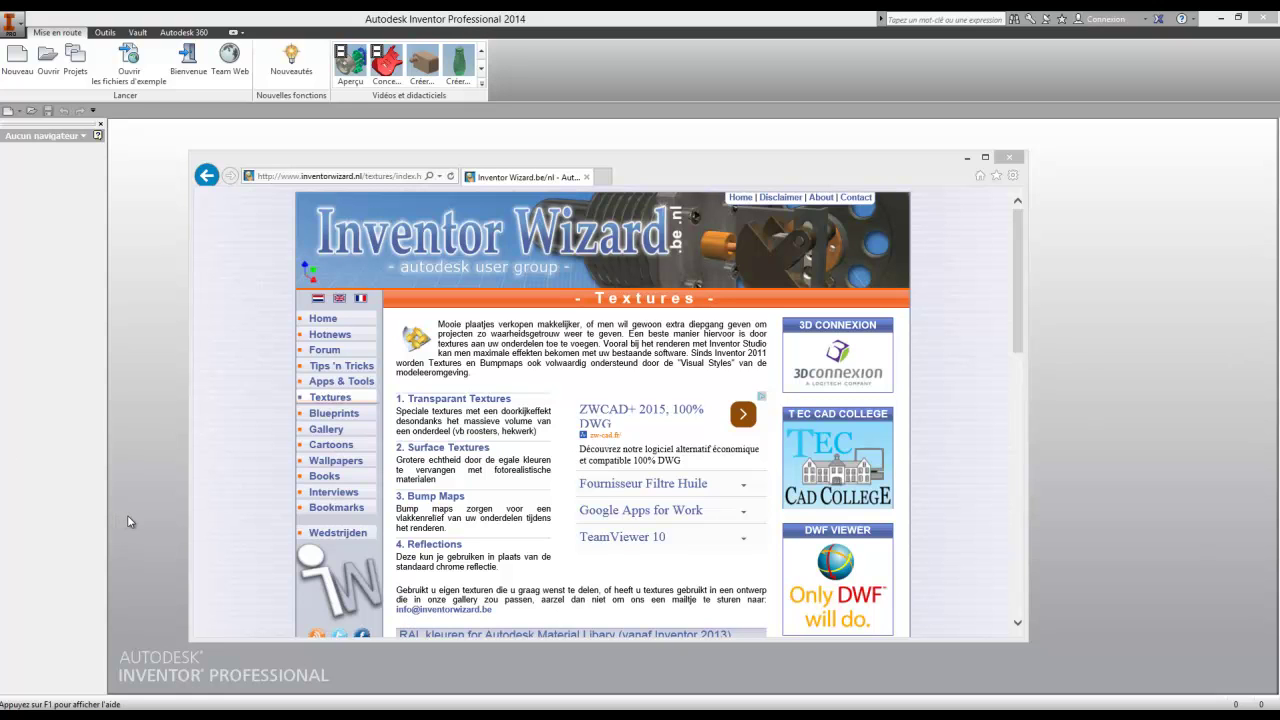
Download the 'RAL Colors Generic v1.0' appearance library zip from the Inventor Wizard textures page
click(260, 344)
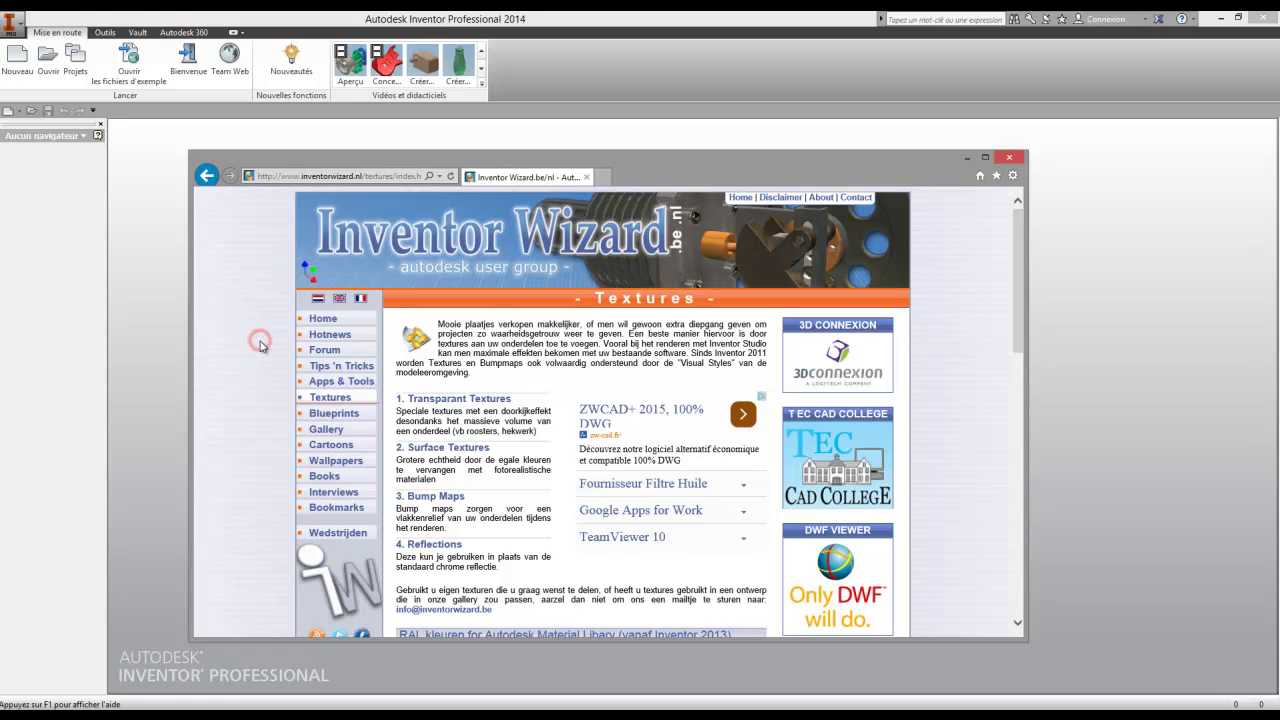
scroll(258, 347, down, 3)
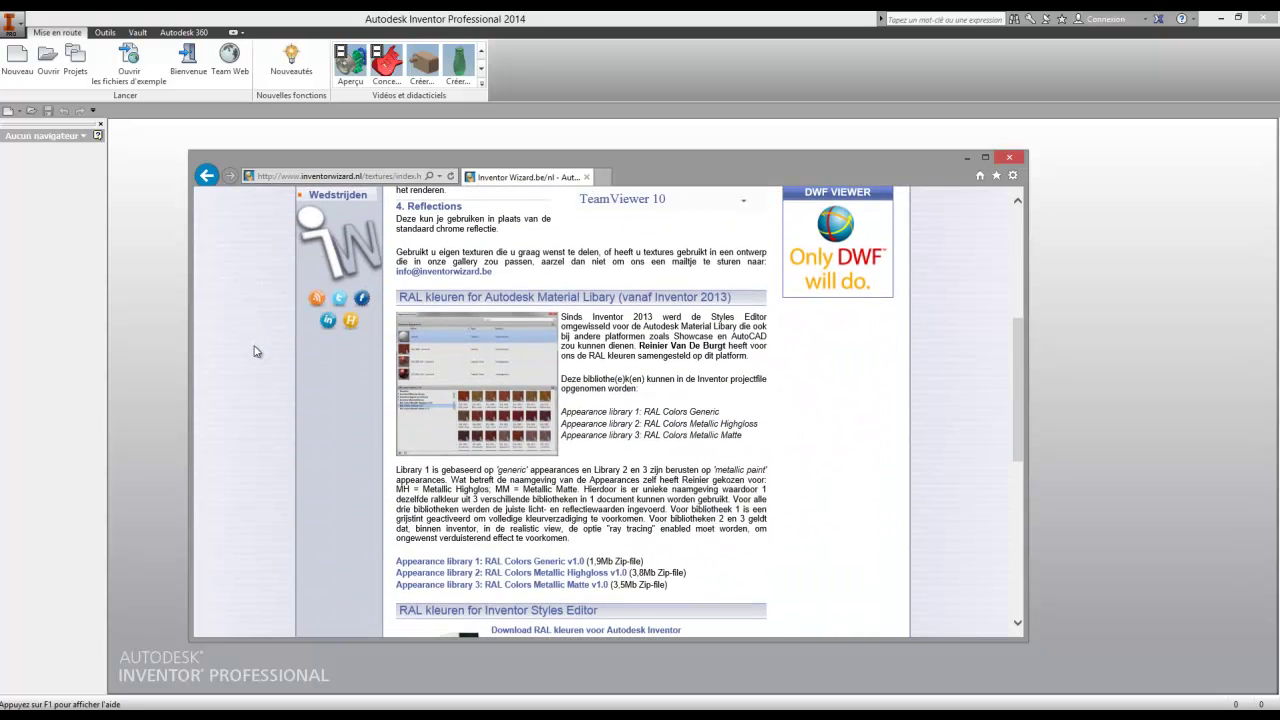
scroll(257, 350, down, 1)
scroll(257, 350, down, 1)
scroll(257, 350, down, 1)
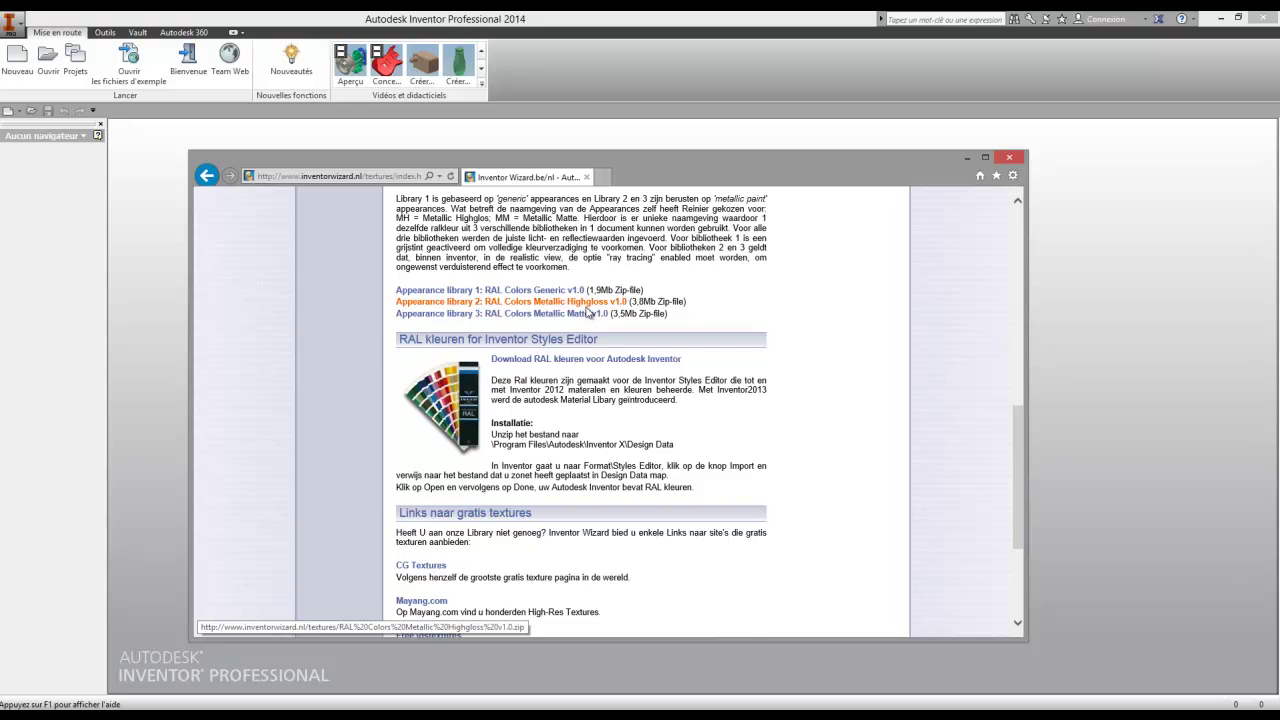
scroll(588, 313, up, 1)
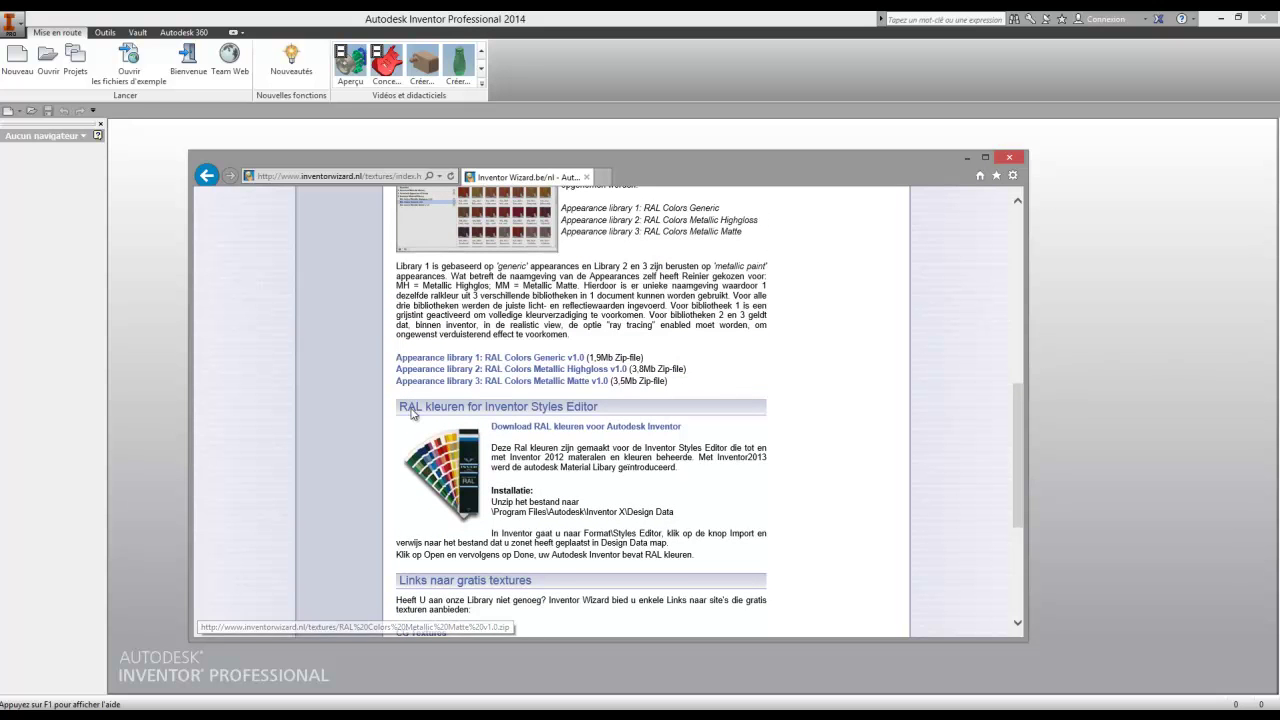
click(463, 357)
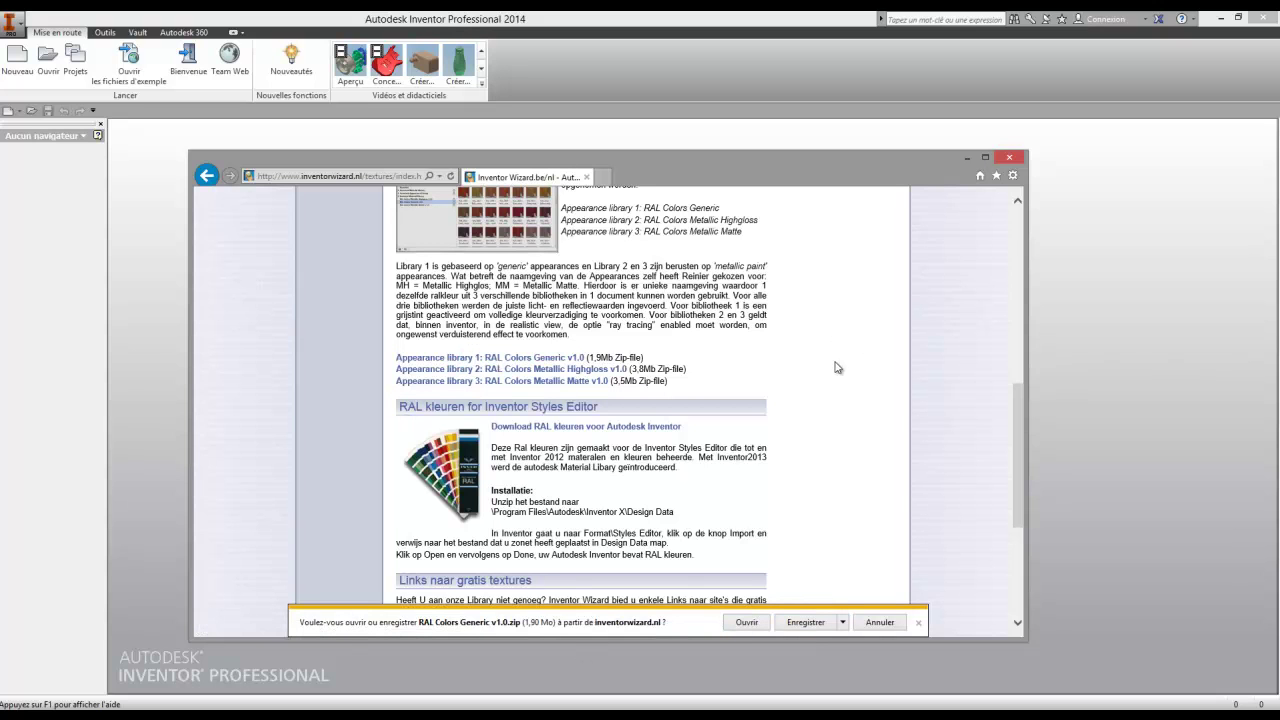
click(880, 622)
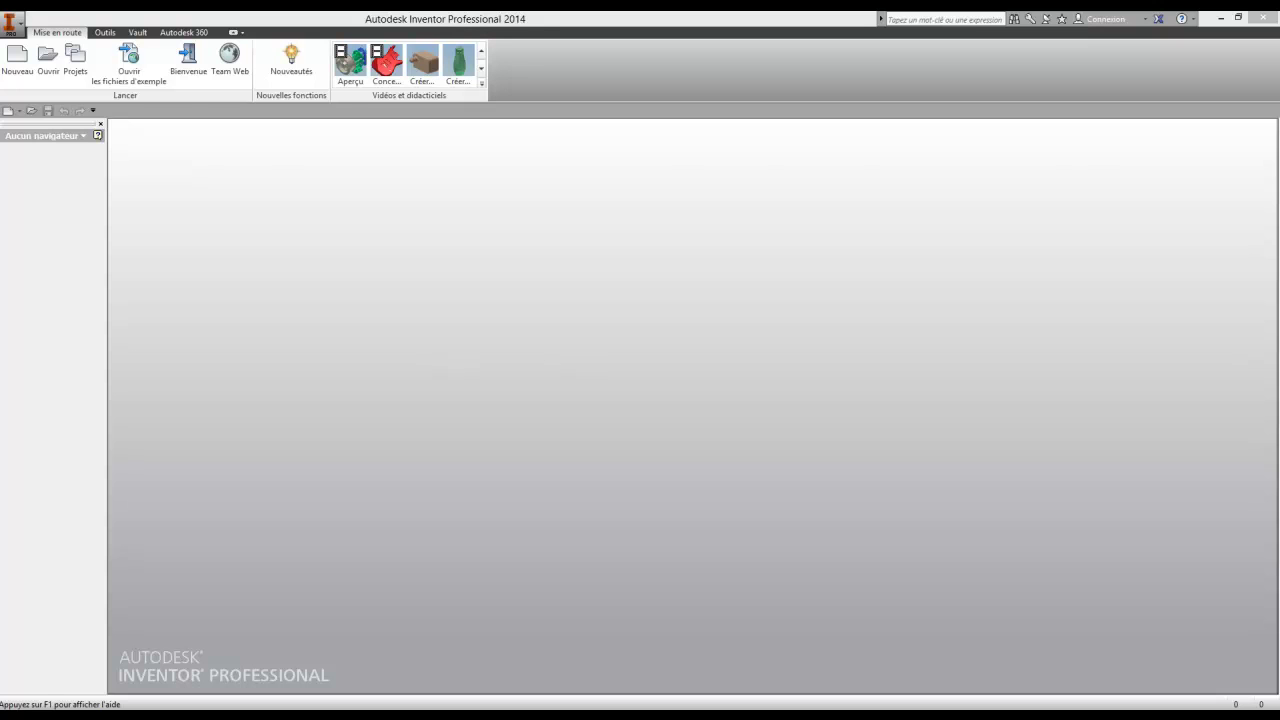
Select the Generic, Metallic Highgloss and Metallic Matte RAL .adsklib files and copy them
key(alt+Tab)
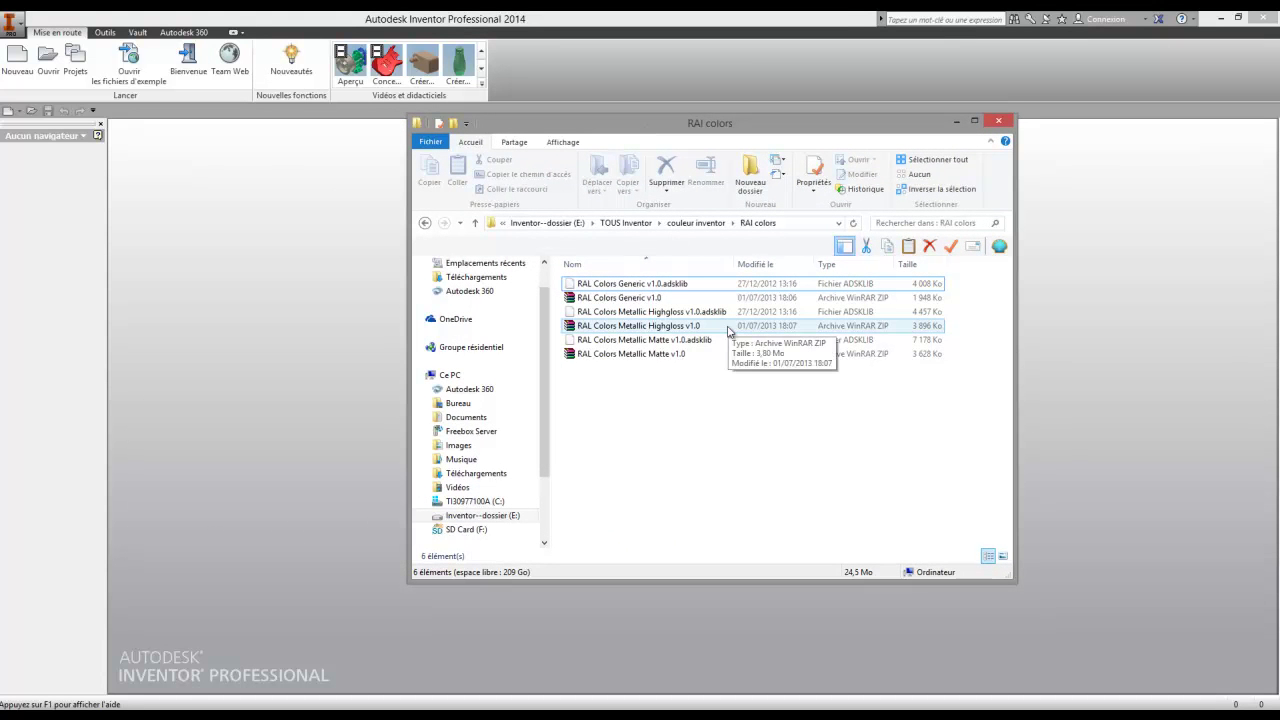
click(625, 285)
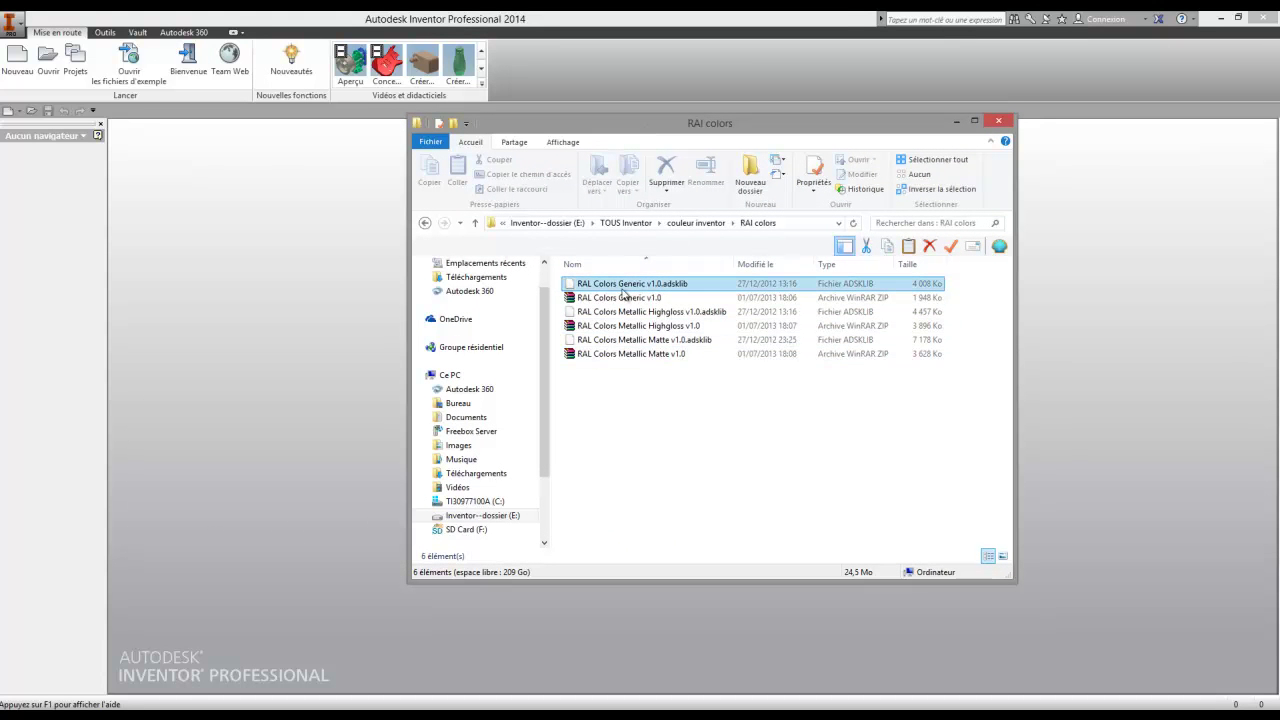
click(630, 298)
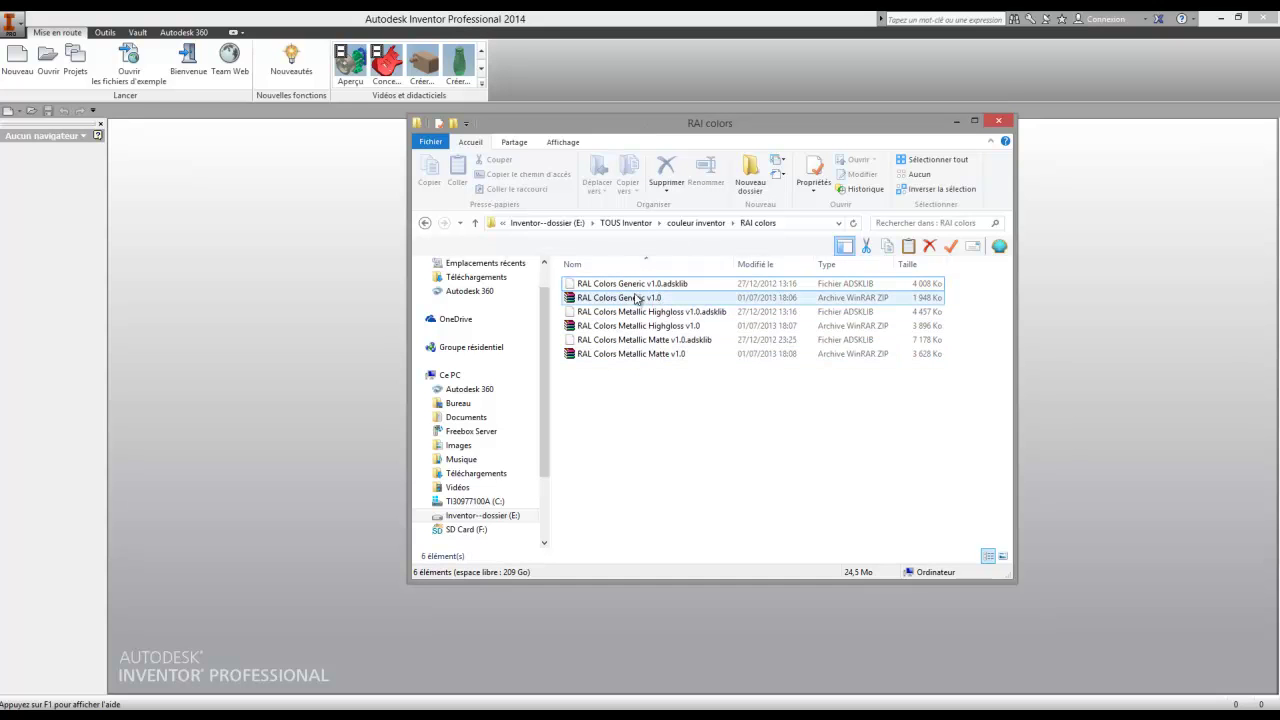
click(642, 286)
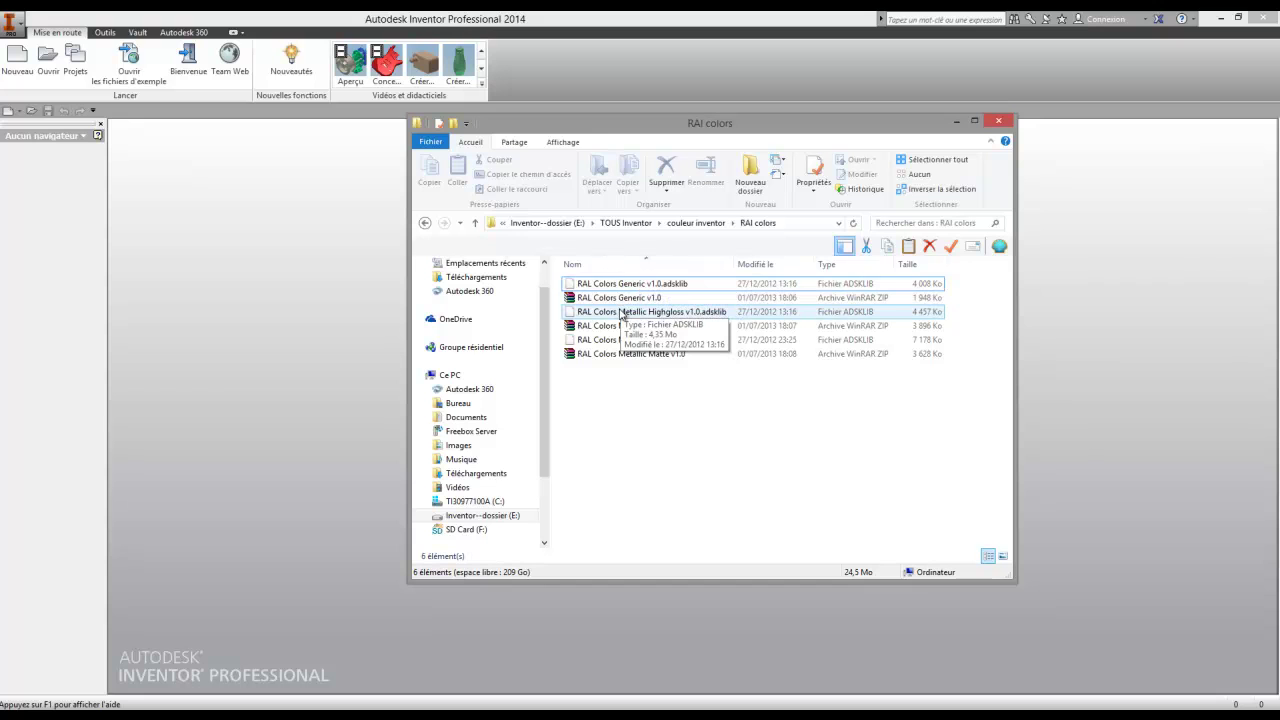
click(652, 288)
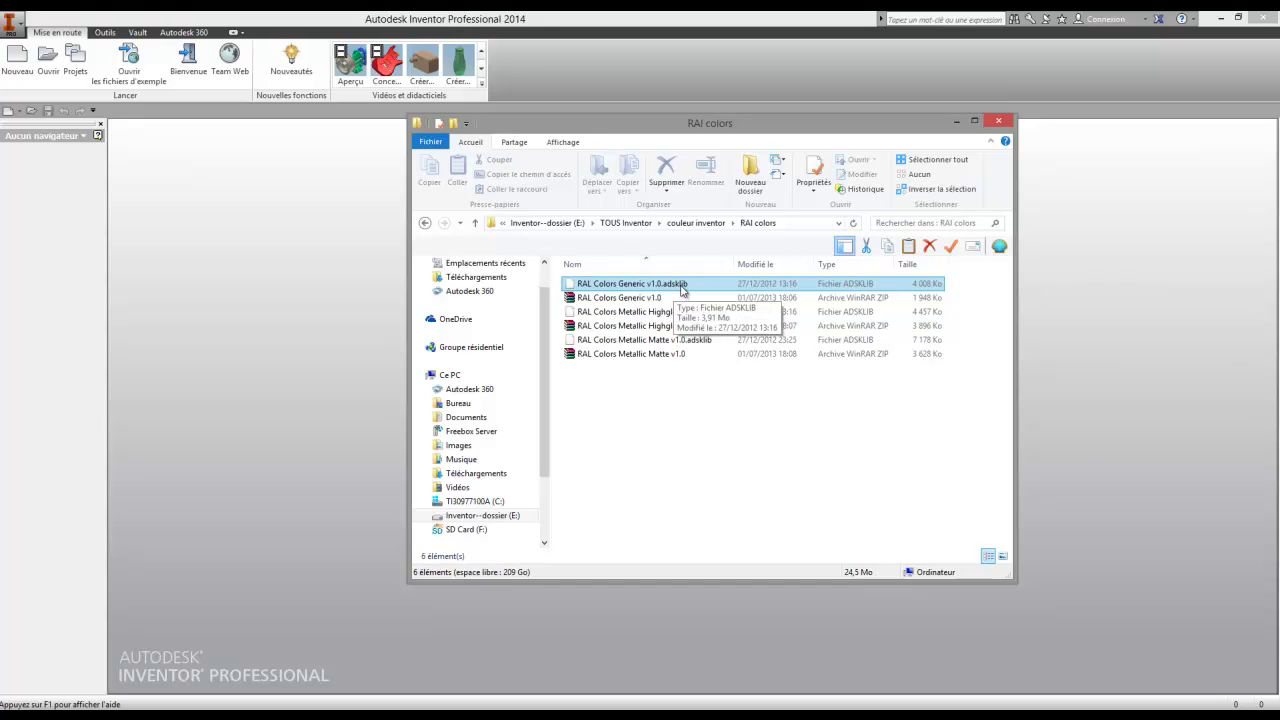
click(610, 388)
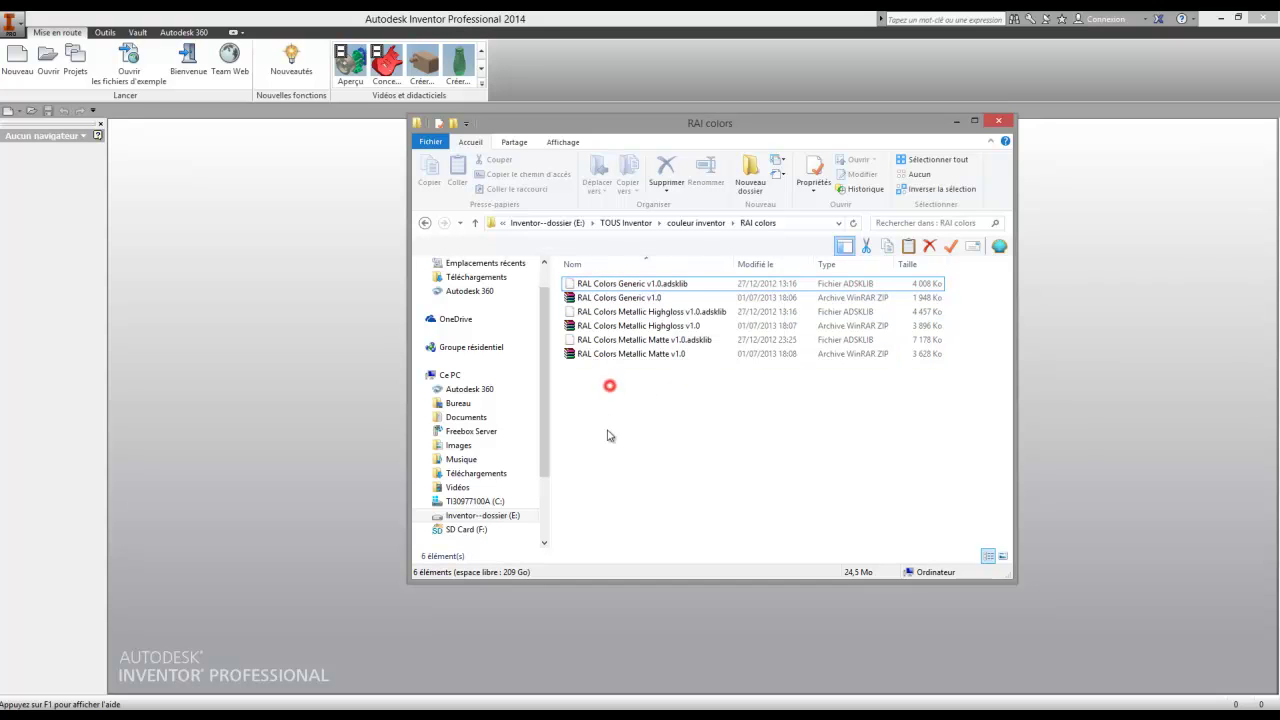
click(630, 287)
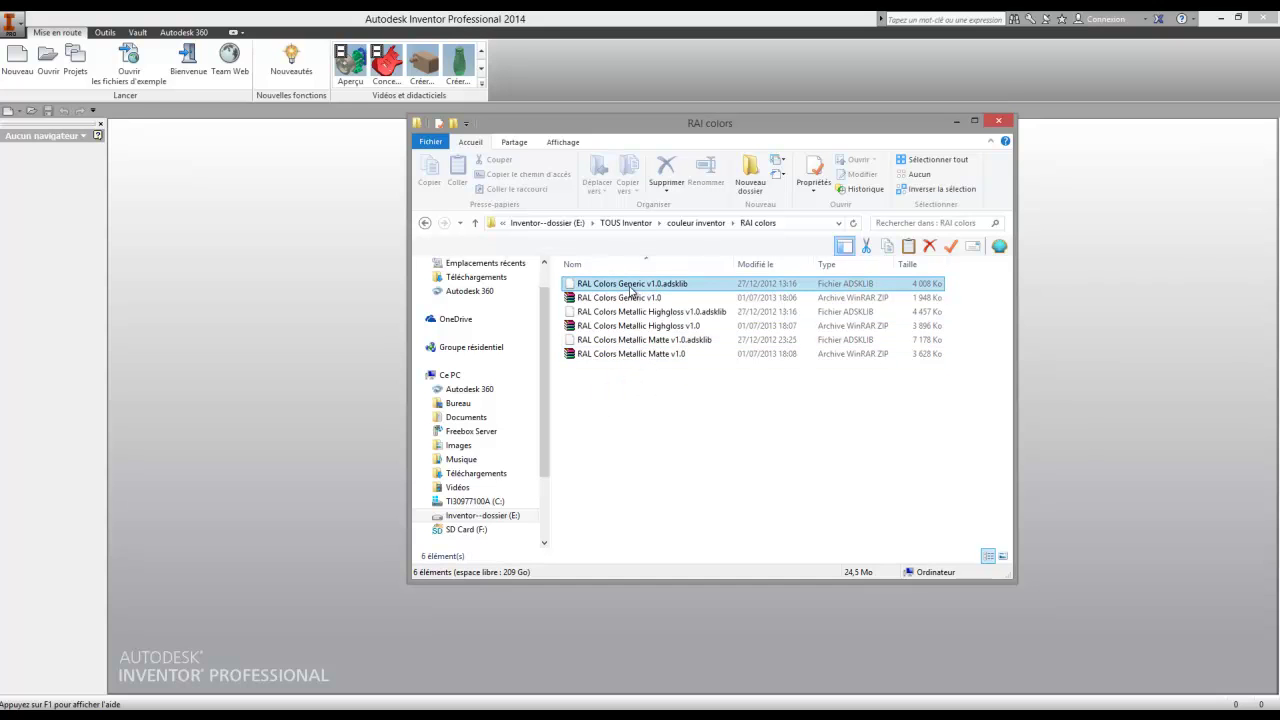
click(621, 340)
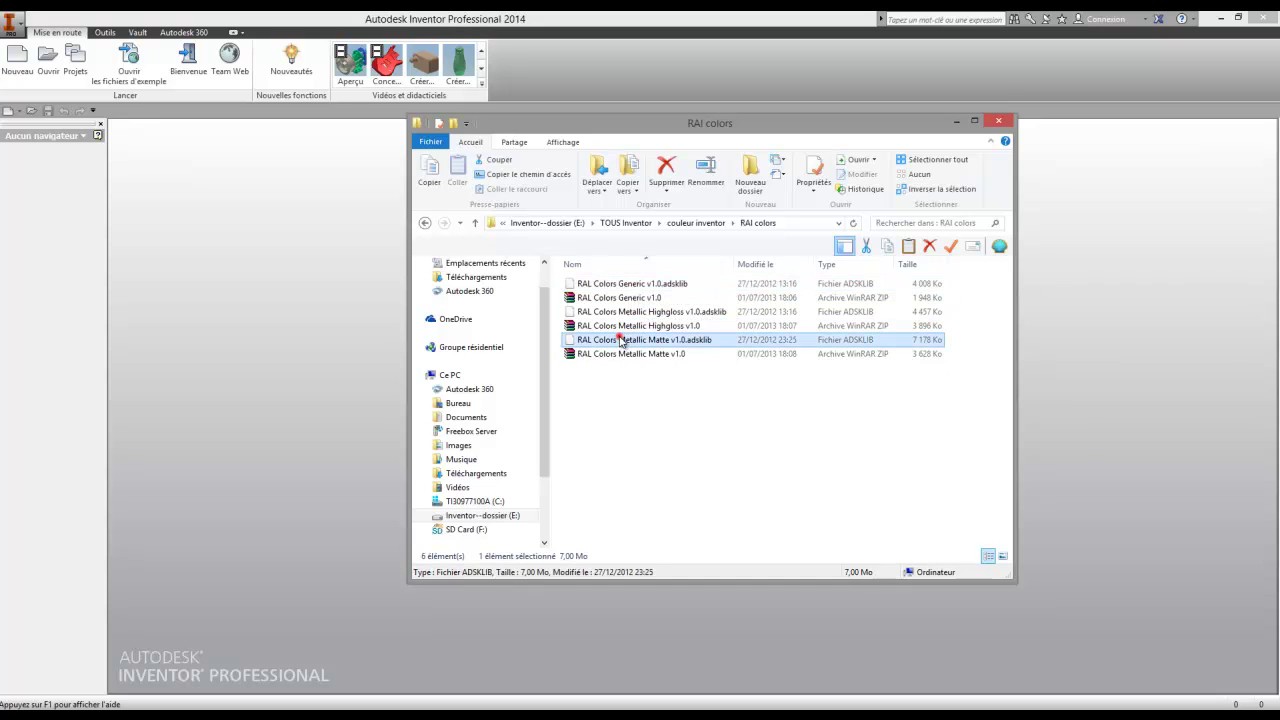
ctrl+click(626, 313)
ctrl+click(629, 286)
right_click(630, 287)
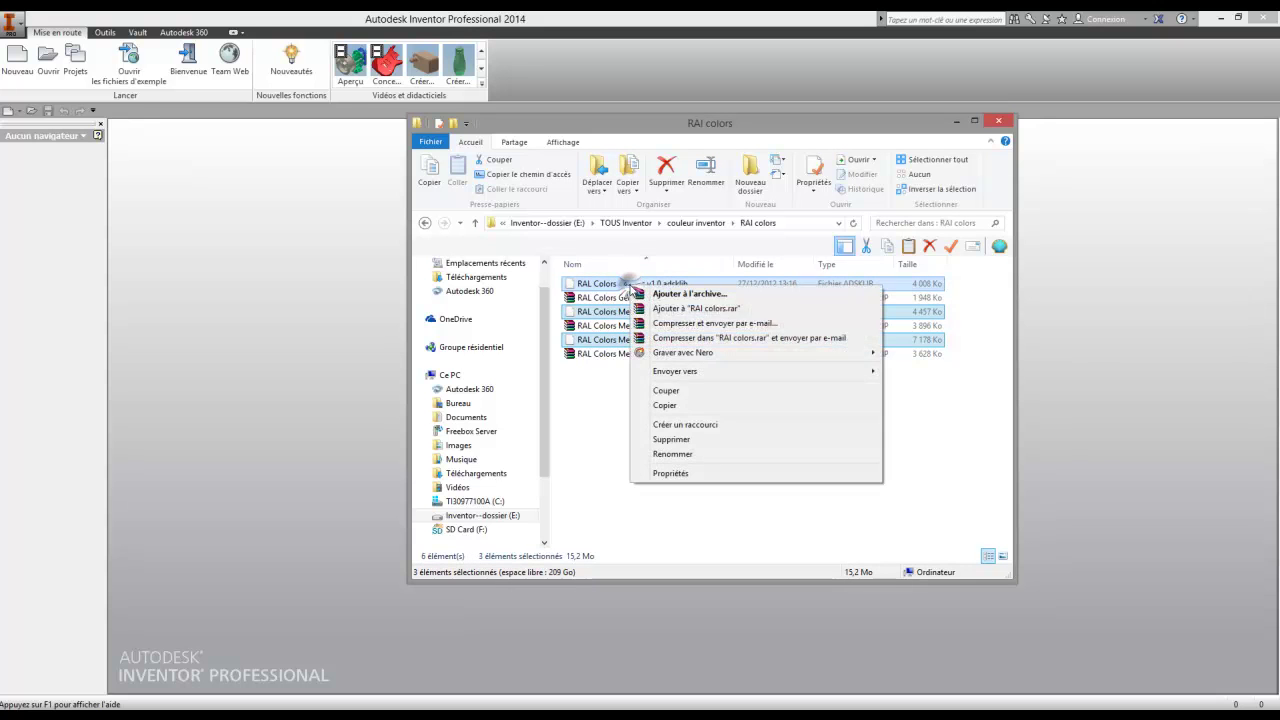
click(677, 404)
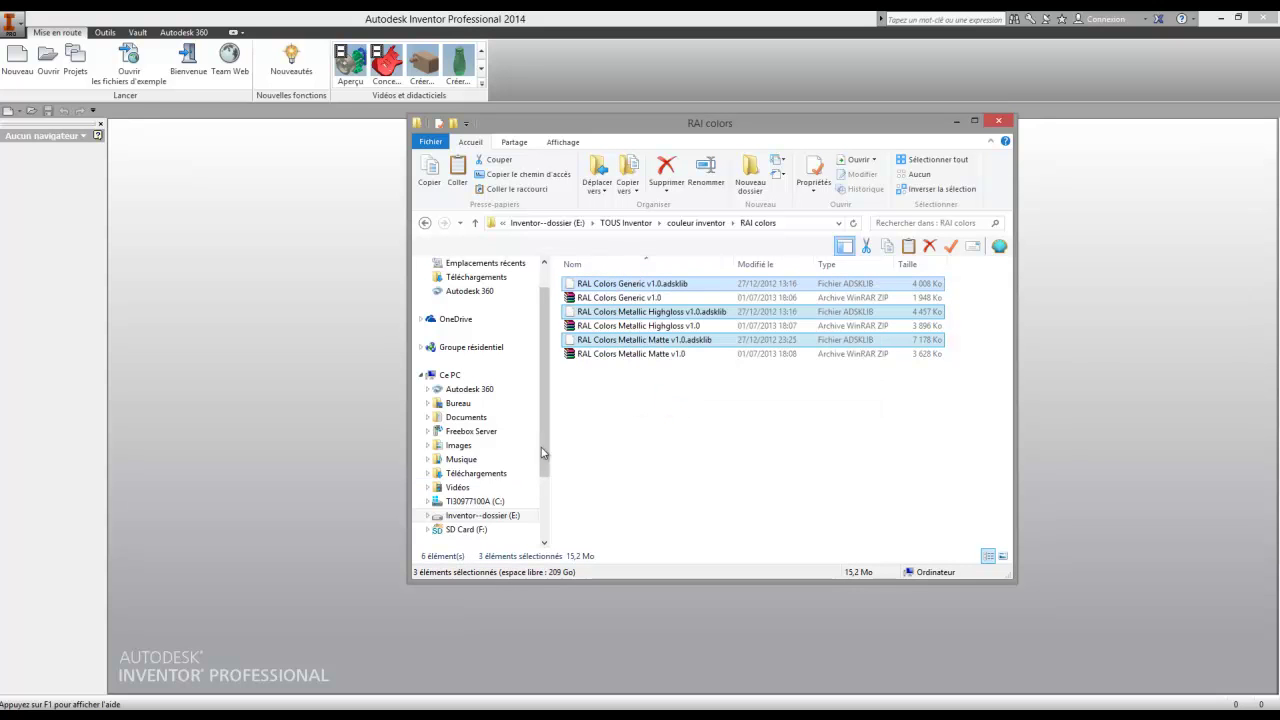
Navigate to C:\Program Files (x86)\Common Files\Autodesk Shared\Materials\2015
drag(543, 445, 548, 487)
click(488, 418)
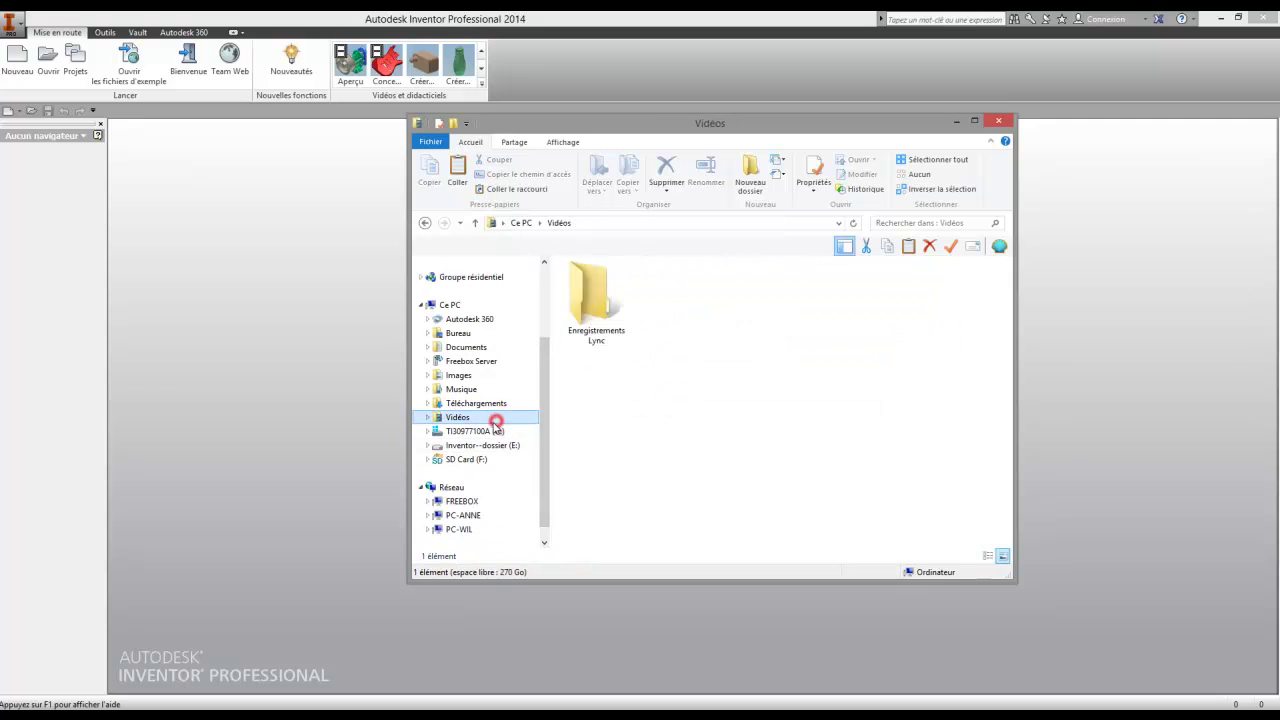
click(490, 431)
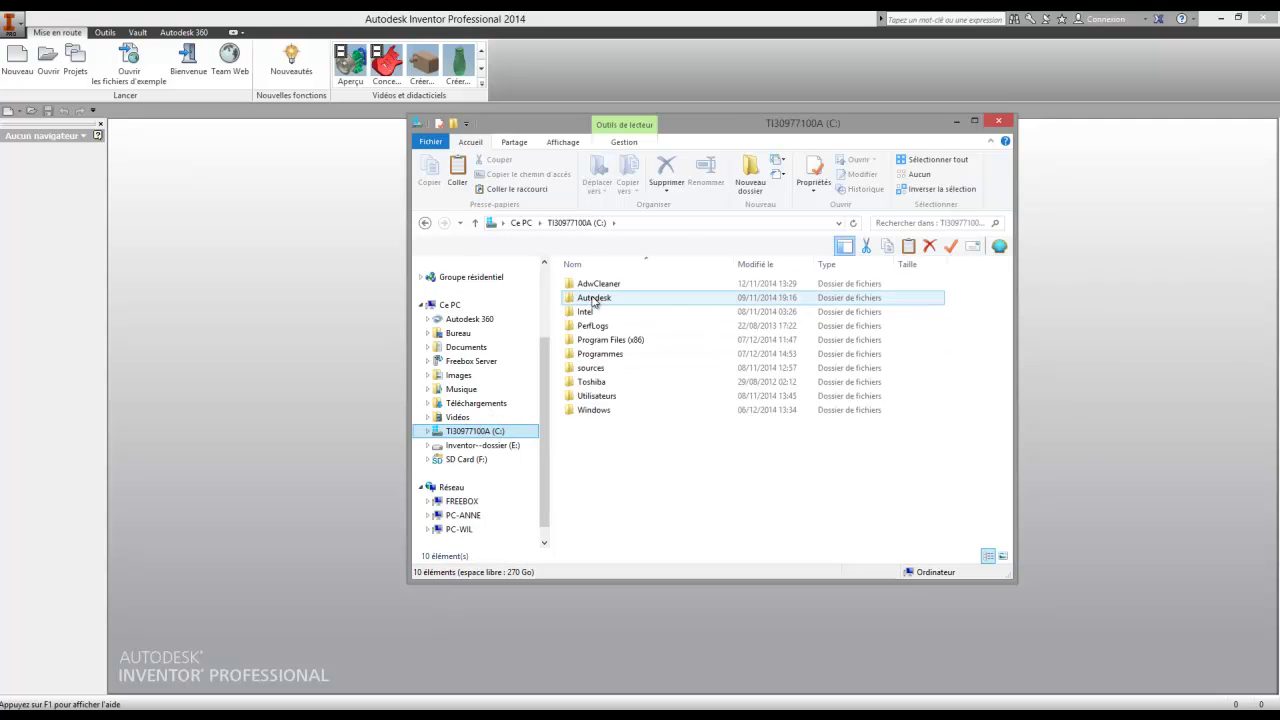
double_click(610, 340)
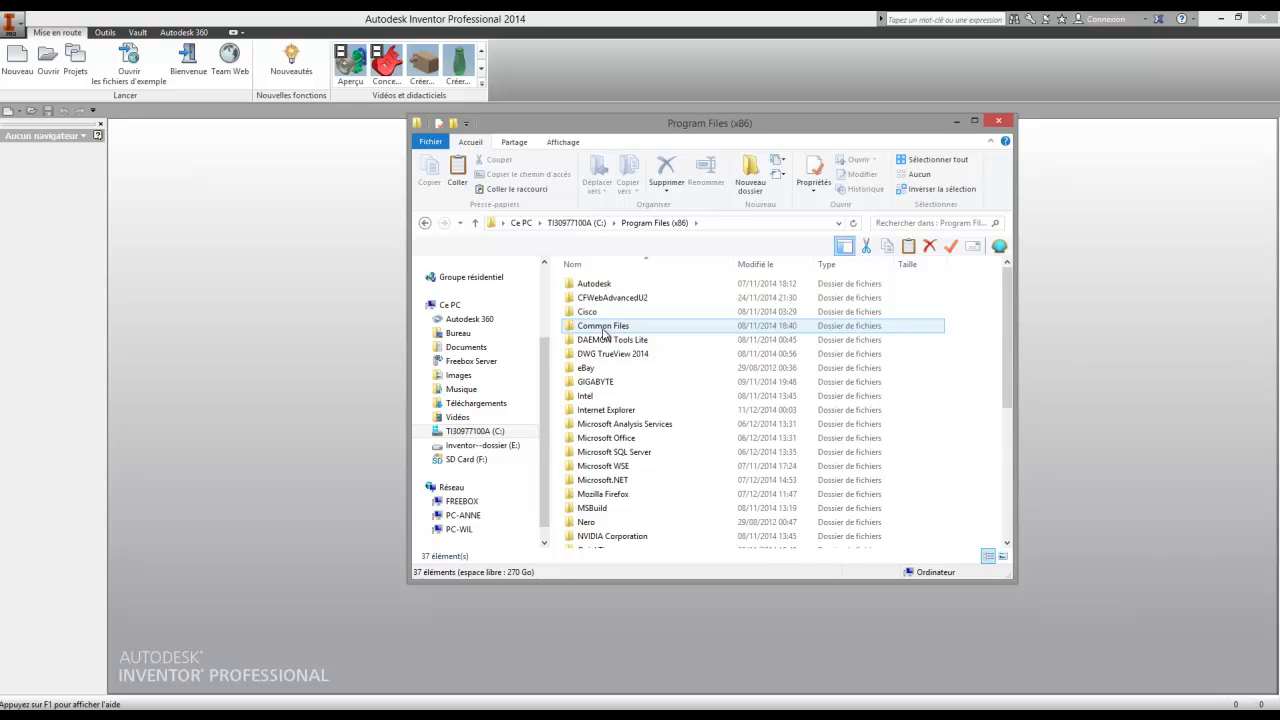
double_click(604, 330)
click(601, 286)
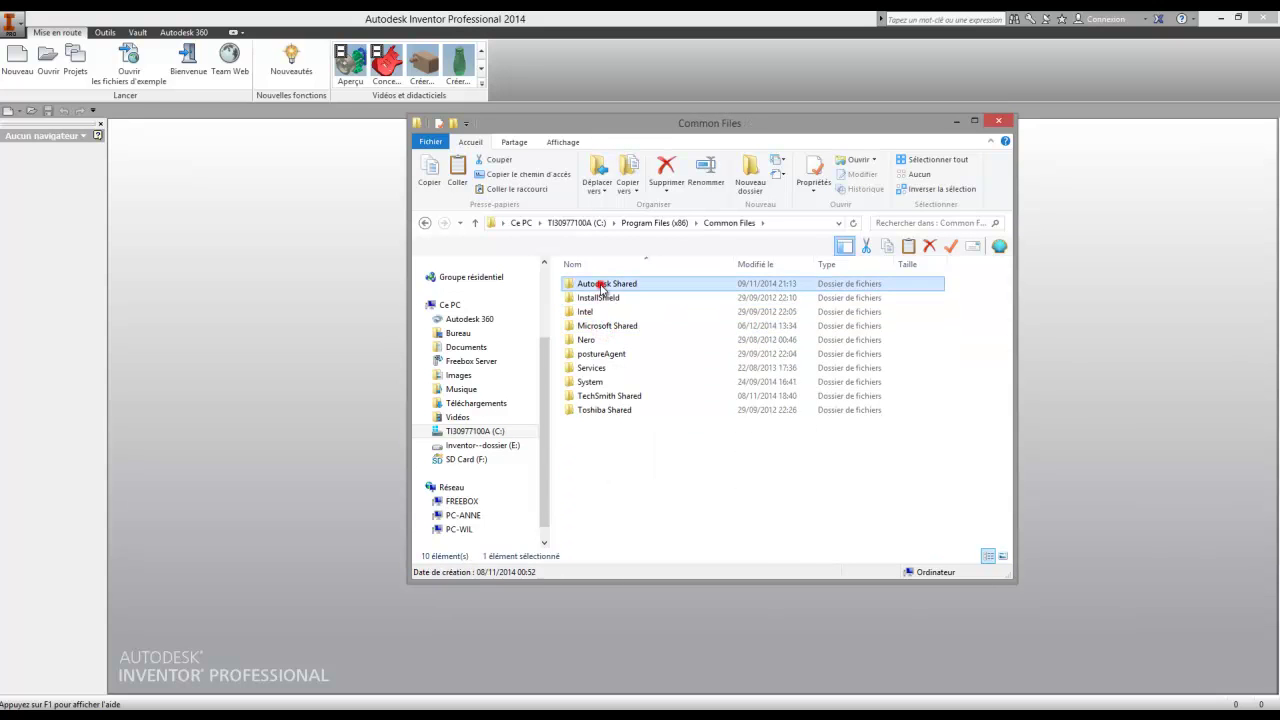
double_click(601, 286)
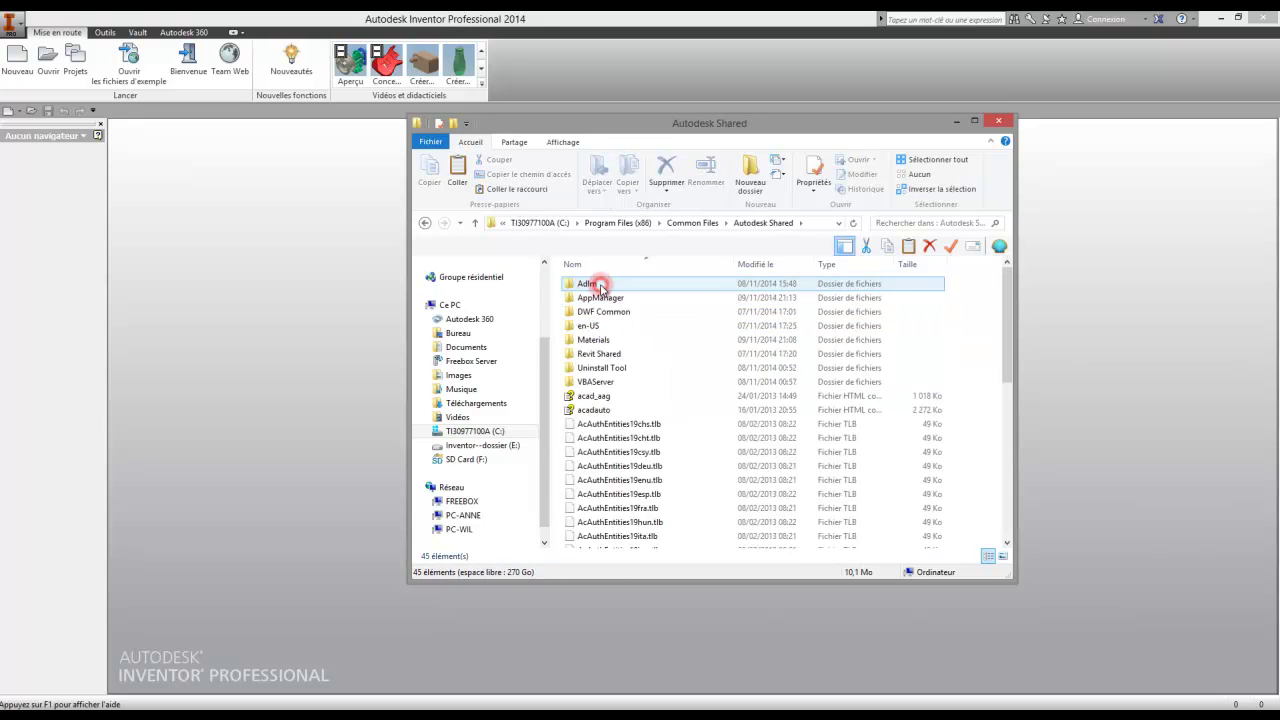
double_click(600, 340)
click(597, 299)
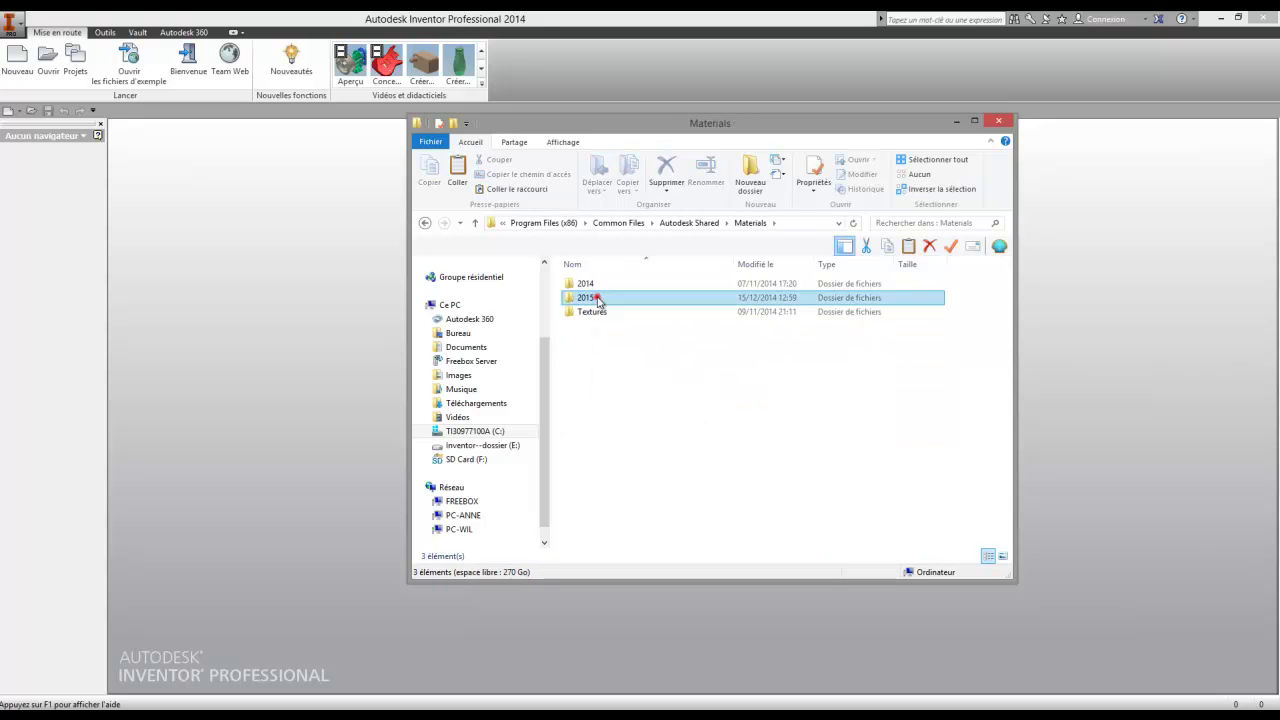
double_click(597, 299)
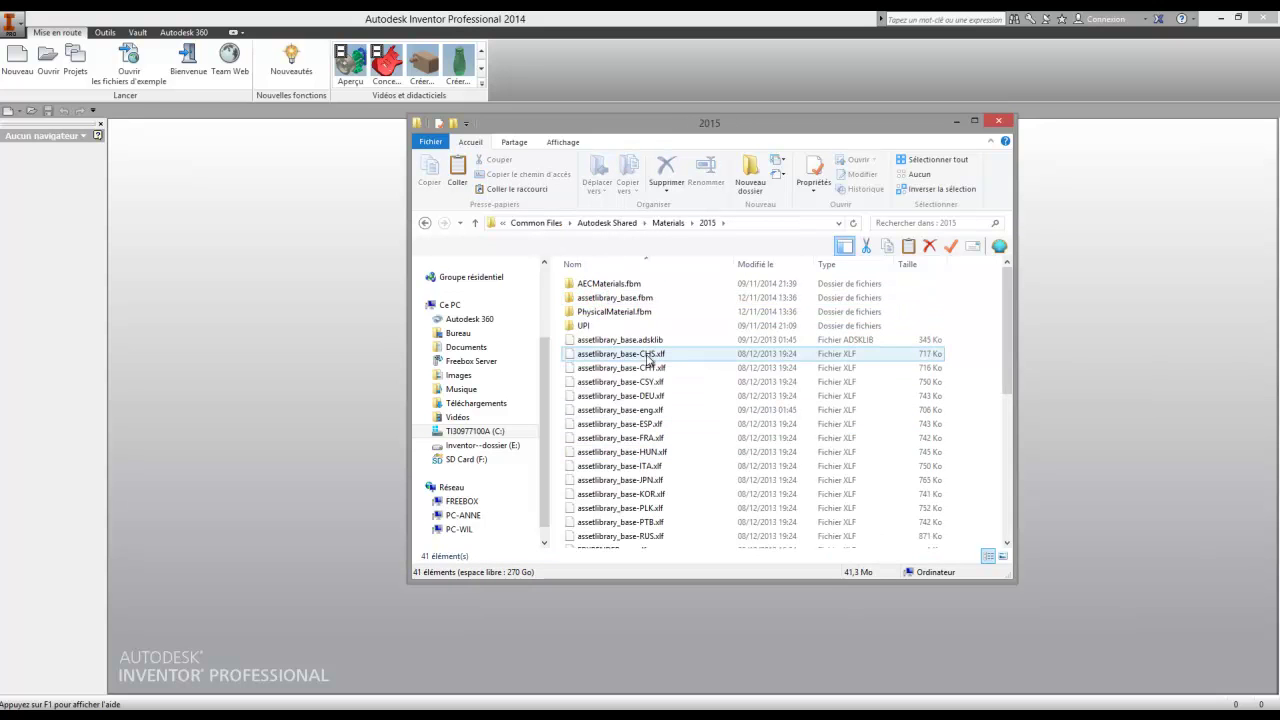
mouse_move(620, 340)
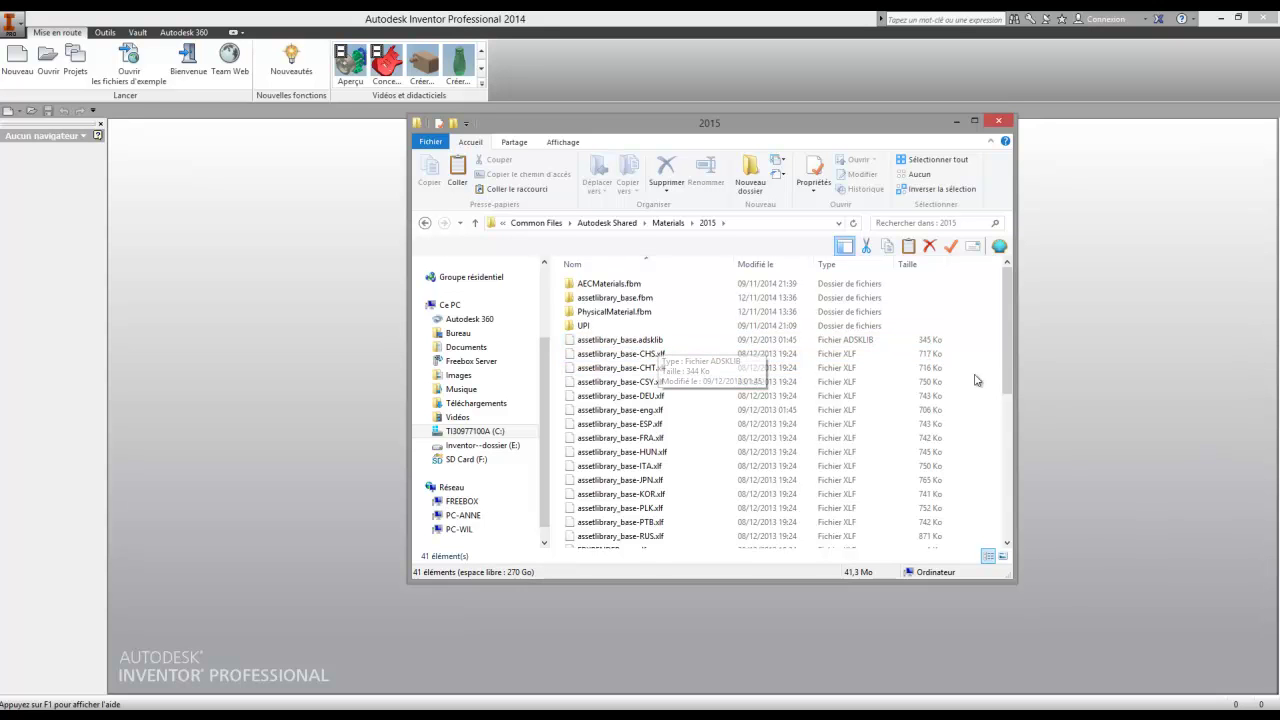
Scroll to confirm the three RAL Colors libraries are present, then close the window
click(991, 375)
drag(1007, 385, 1013, 536)
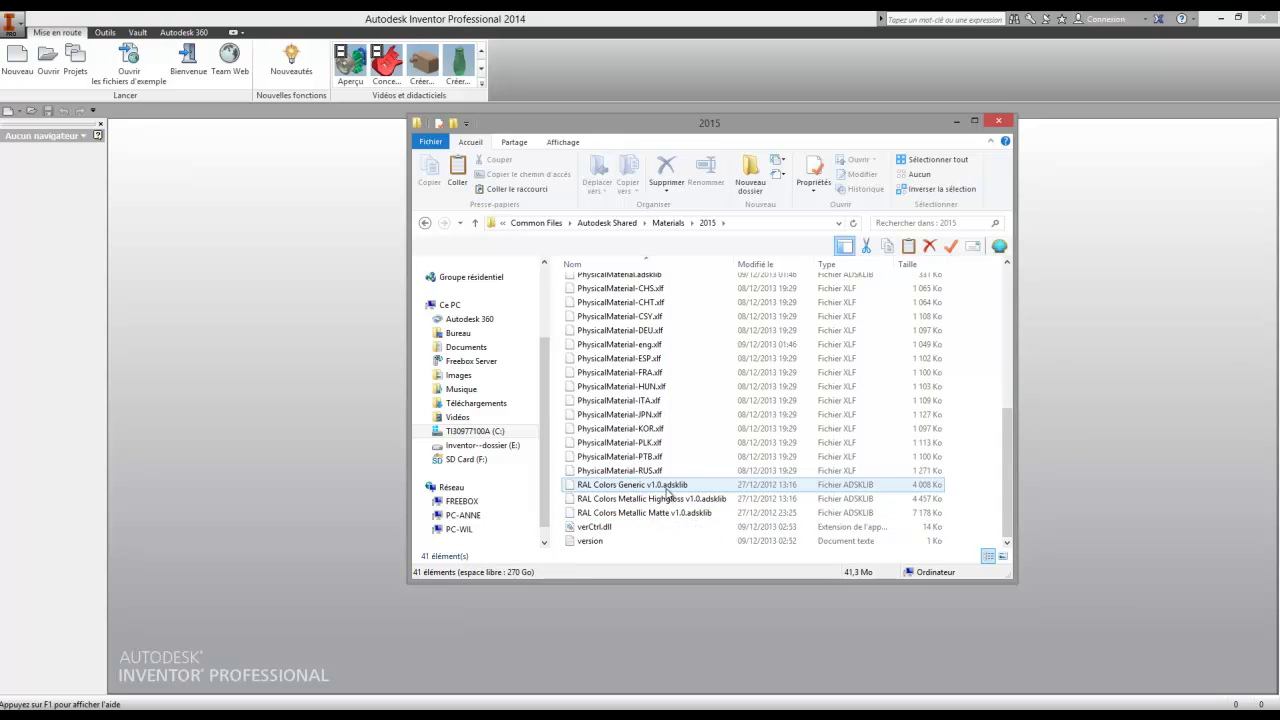
click(995, 122)
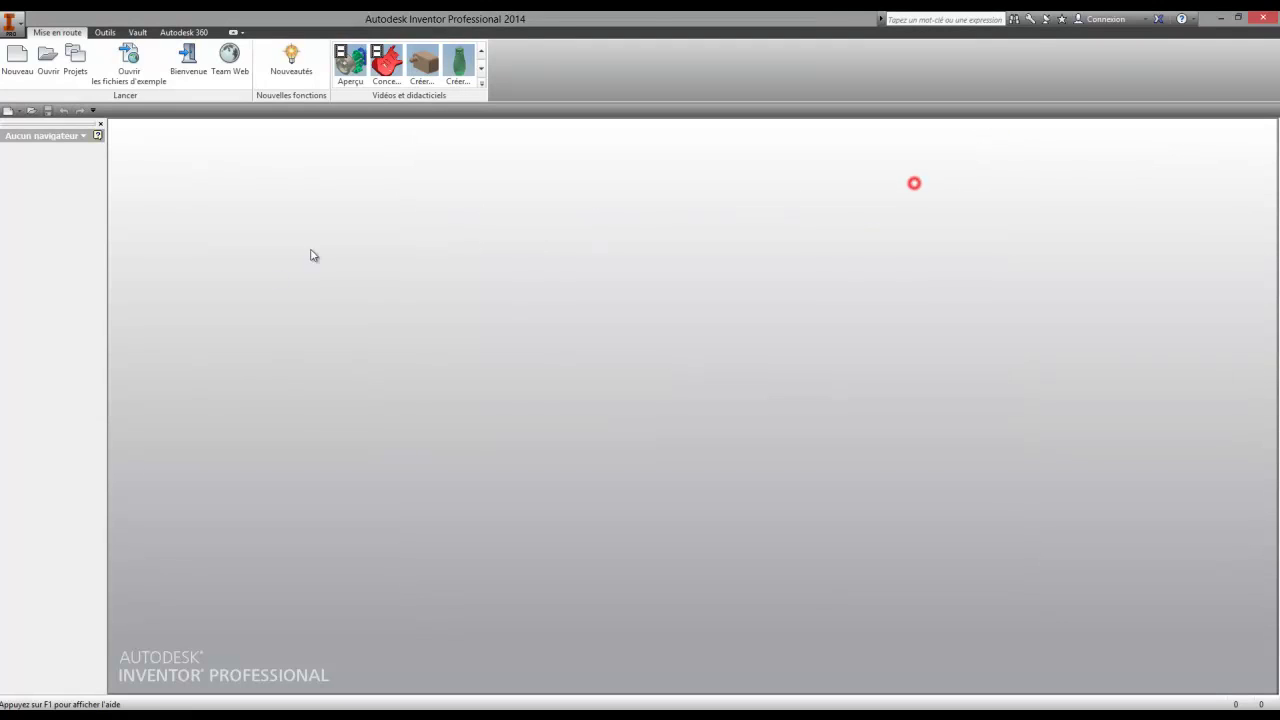
Open the Projets dialog and expand the rambarde project's appearance libraries
click(76, 70)
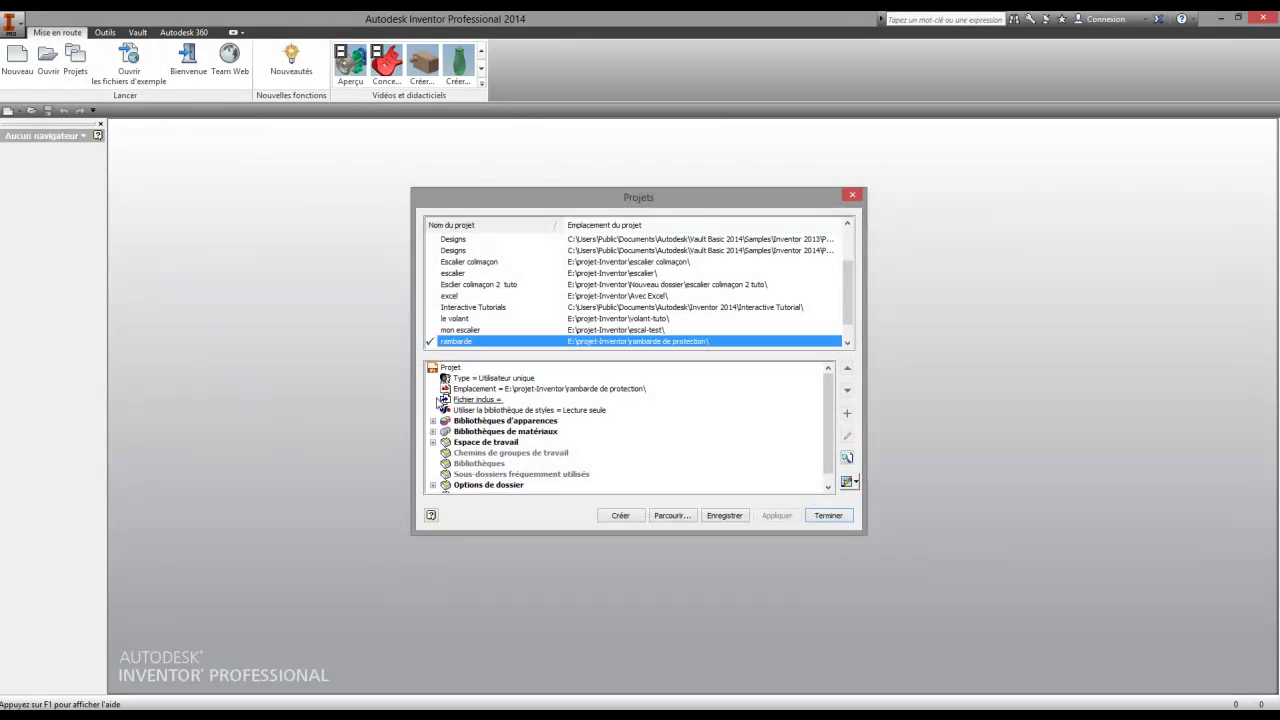
click(433, 421)
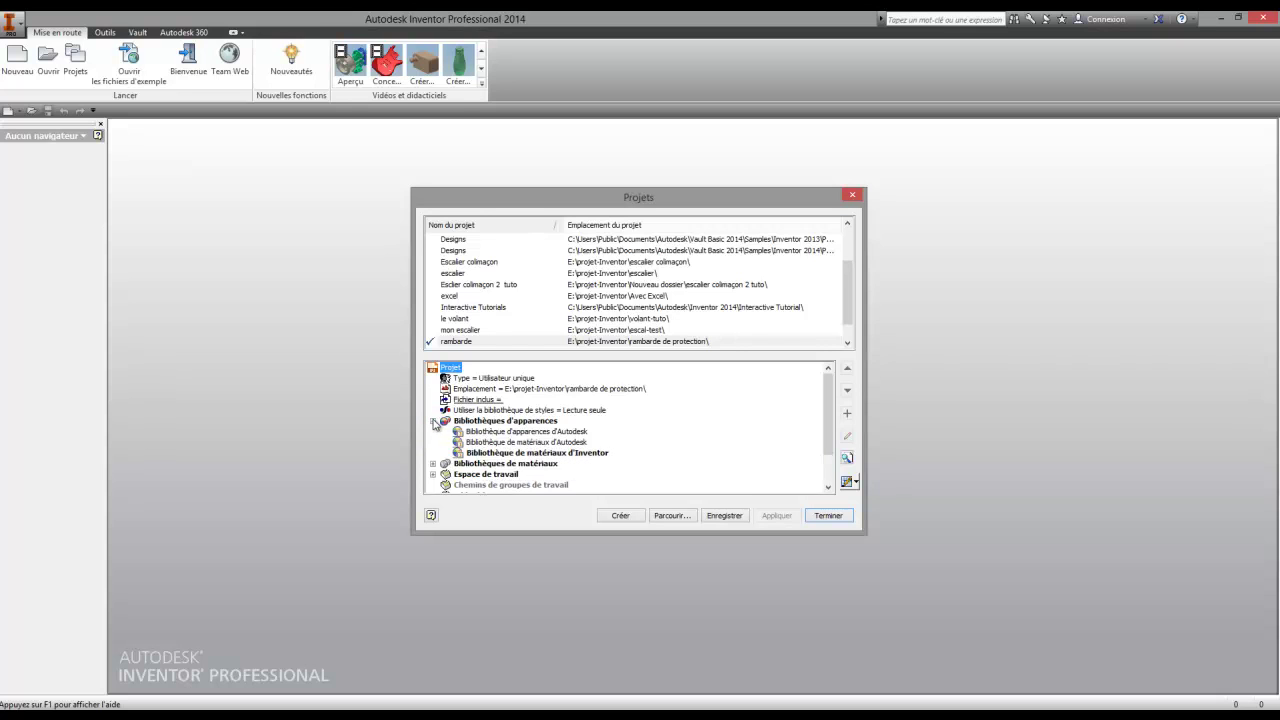
Start a new single-user project named 'test colors'
click(628, 517)
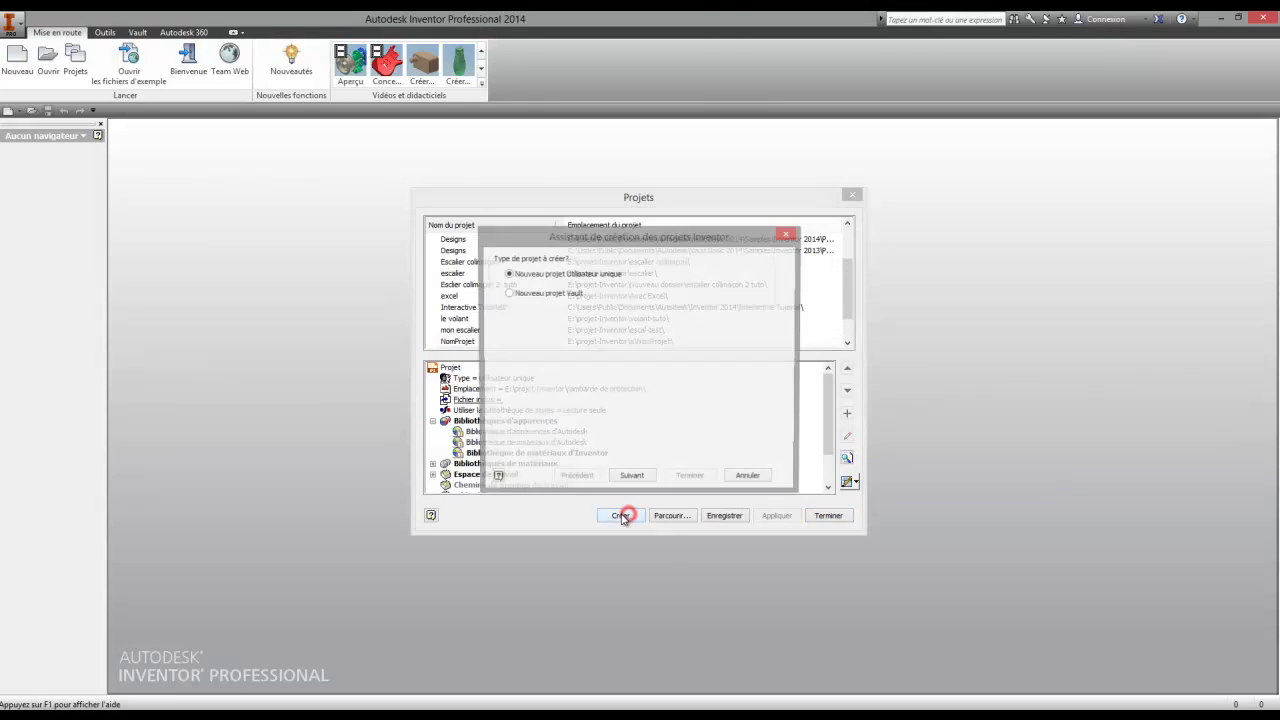
click(631, 479)
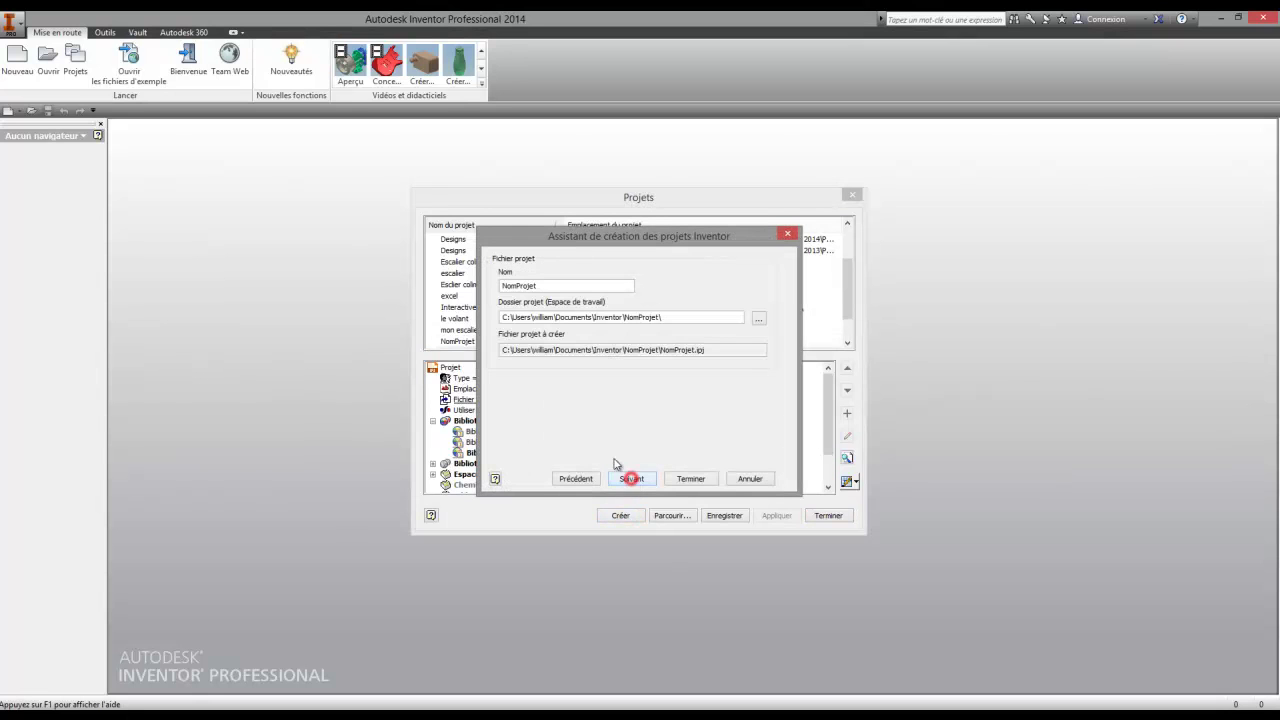
double_click(537, 286)
text(test colors)
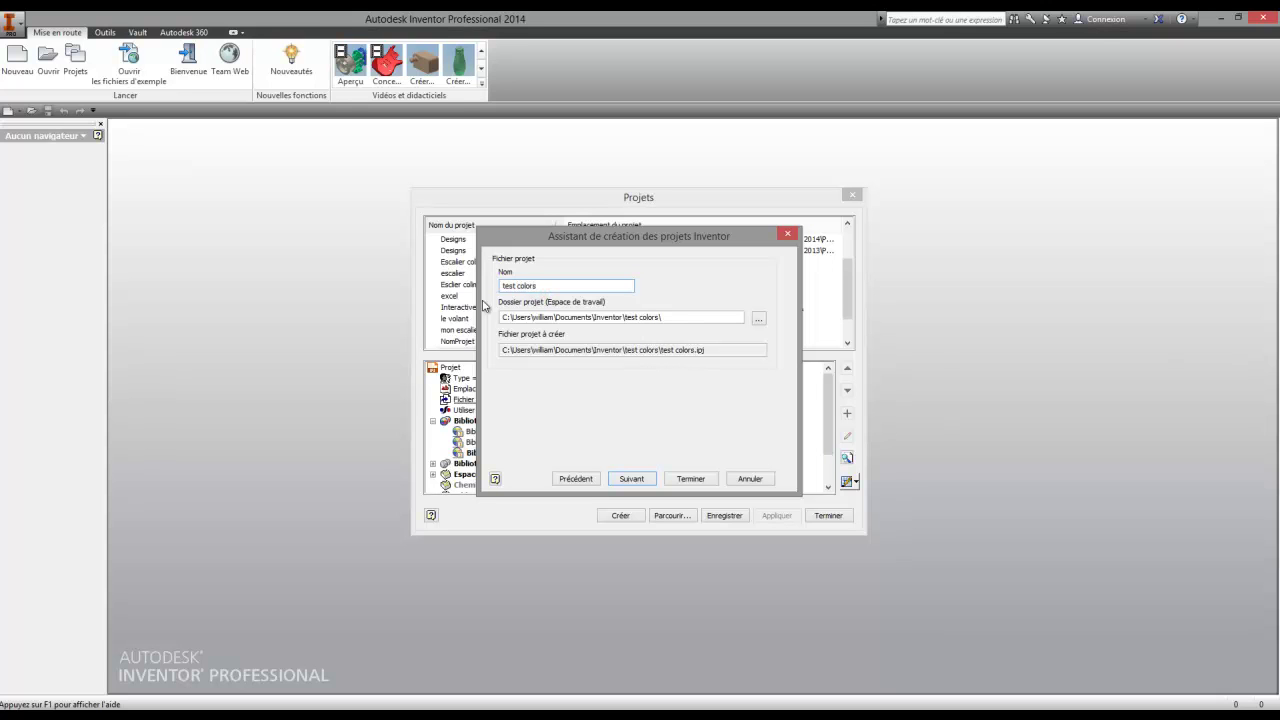
Set the project location to a newly created folder inside E:\projet-Inventor
click(759, 319)
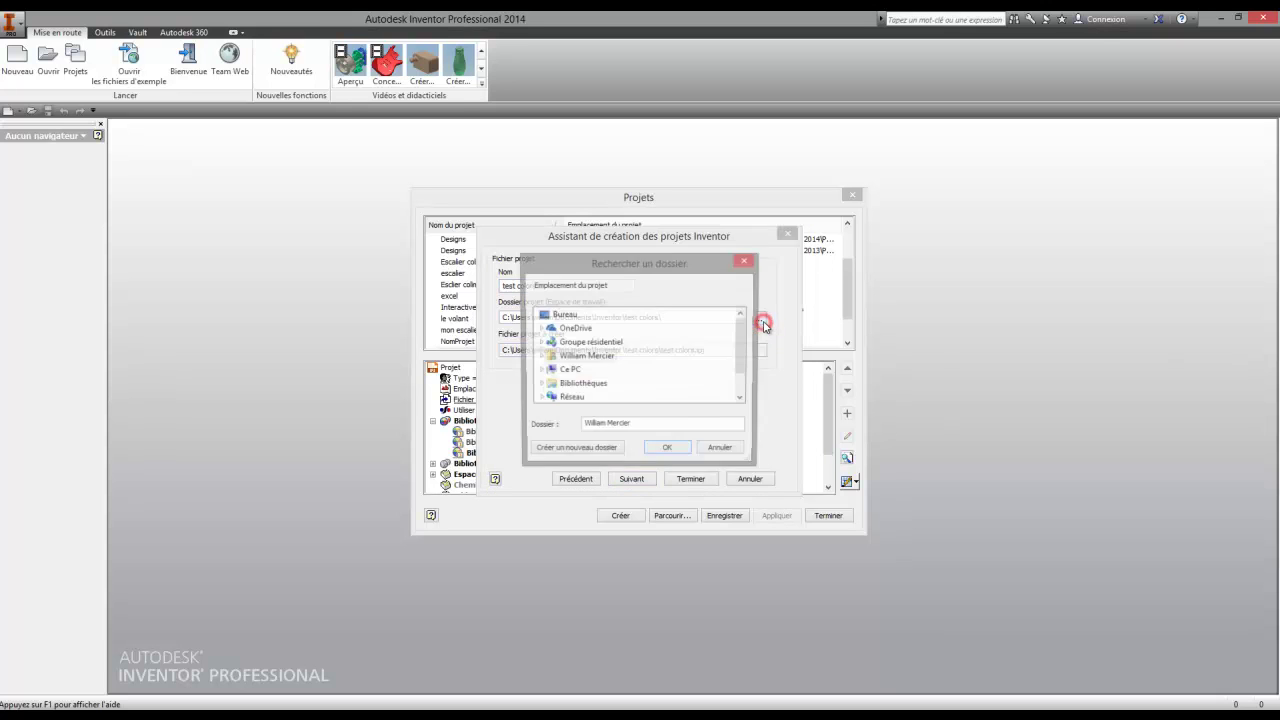
double_click(569, 370)
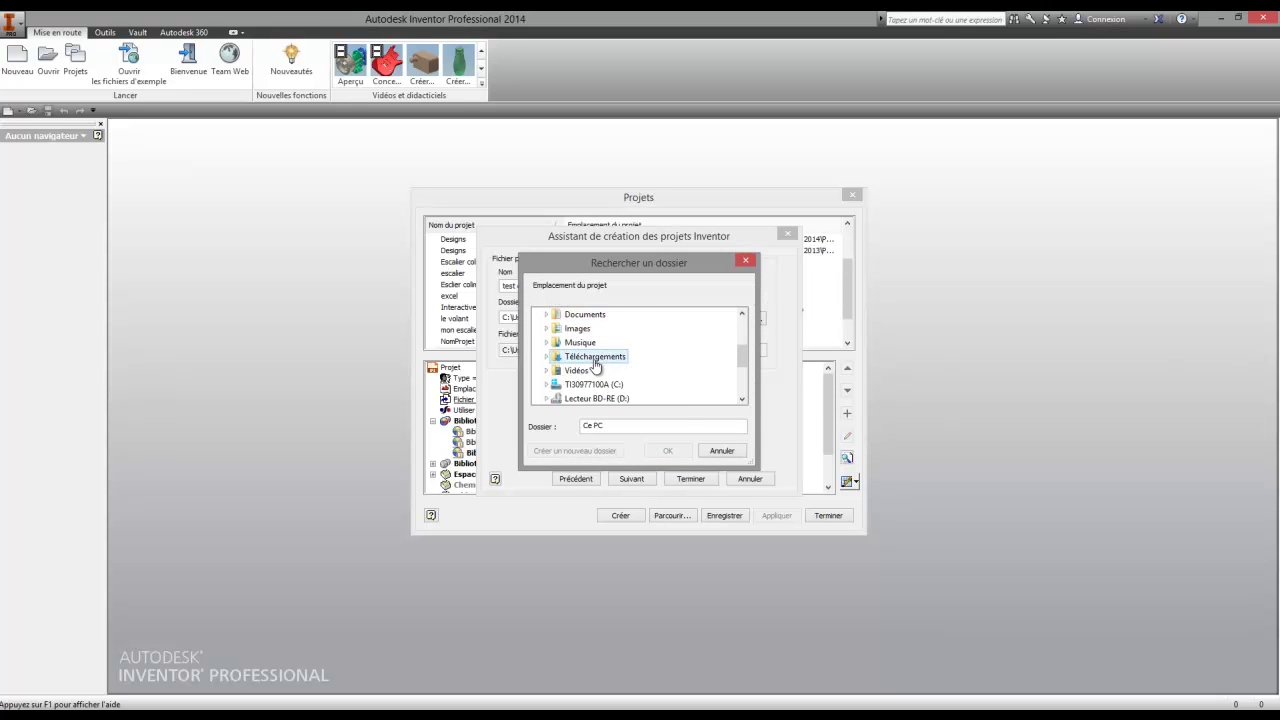
double_click(595, 384)
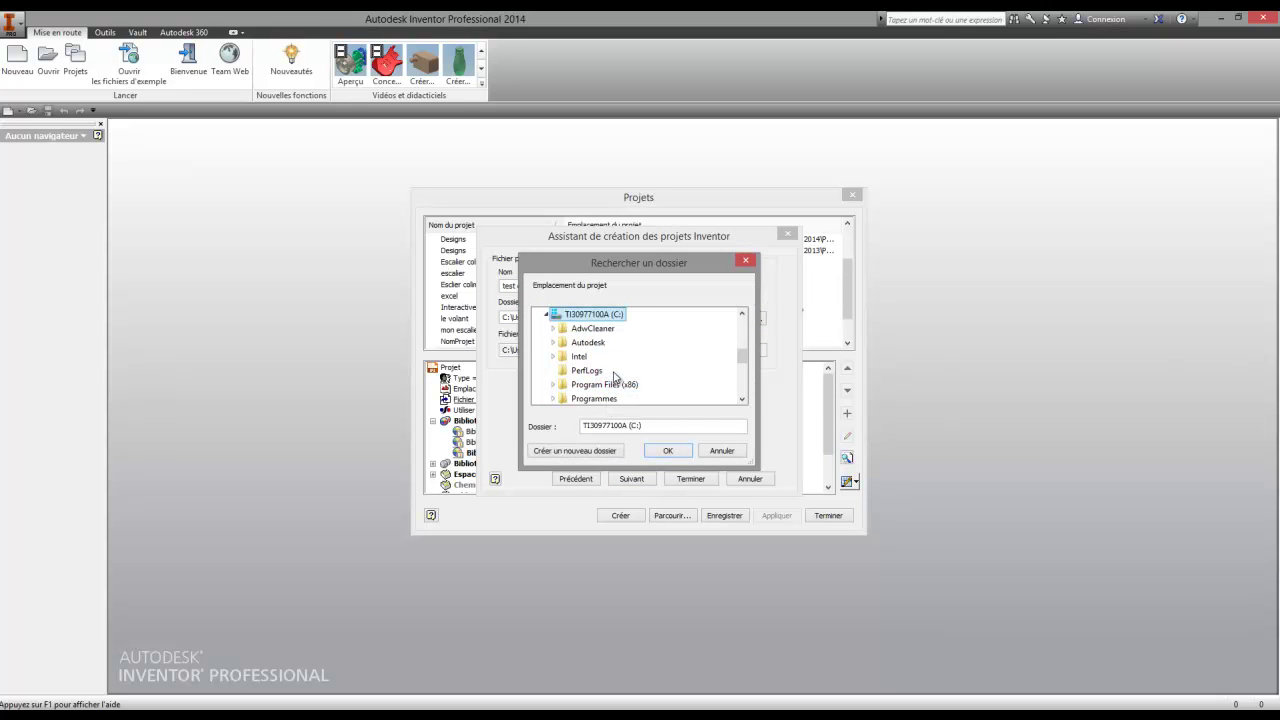
scroll(614, 378, down, 2)
double_click(600, 386)
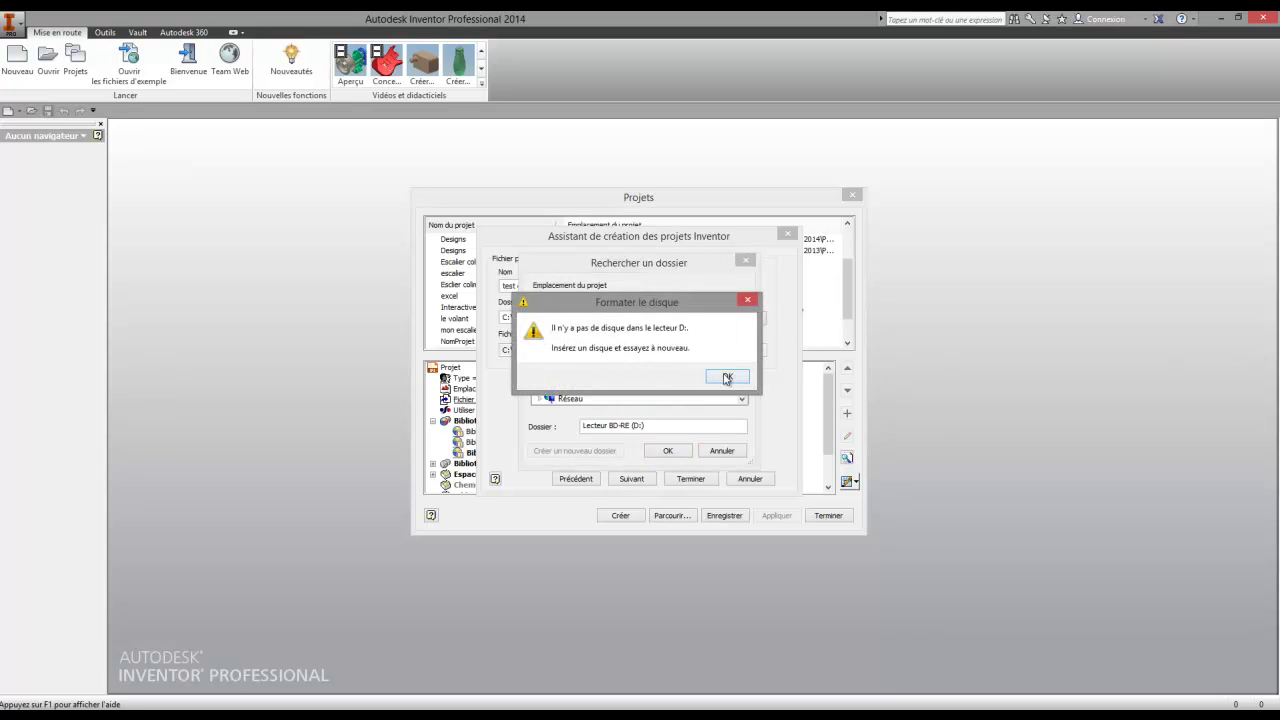
click(727, 377)
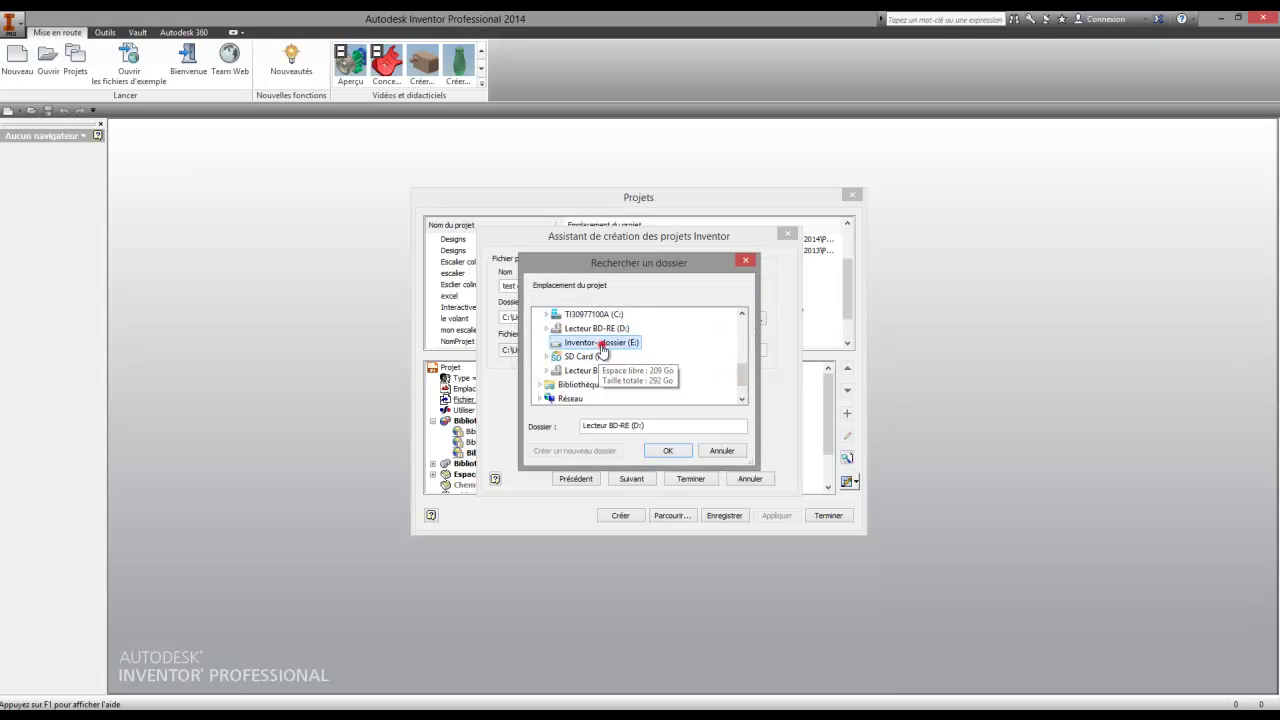
double_click(601, 343)
double_click(592, 369)
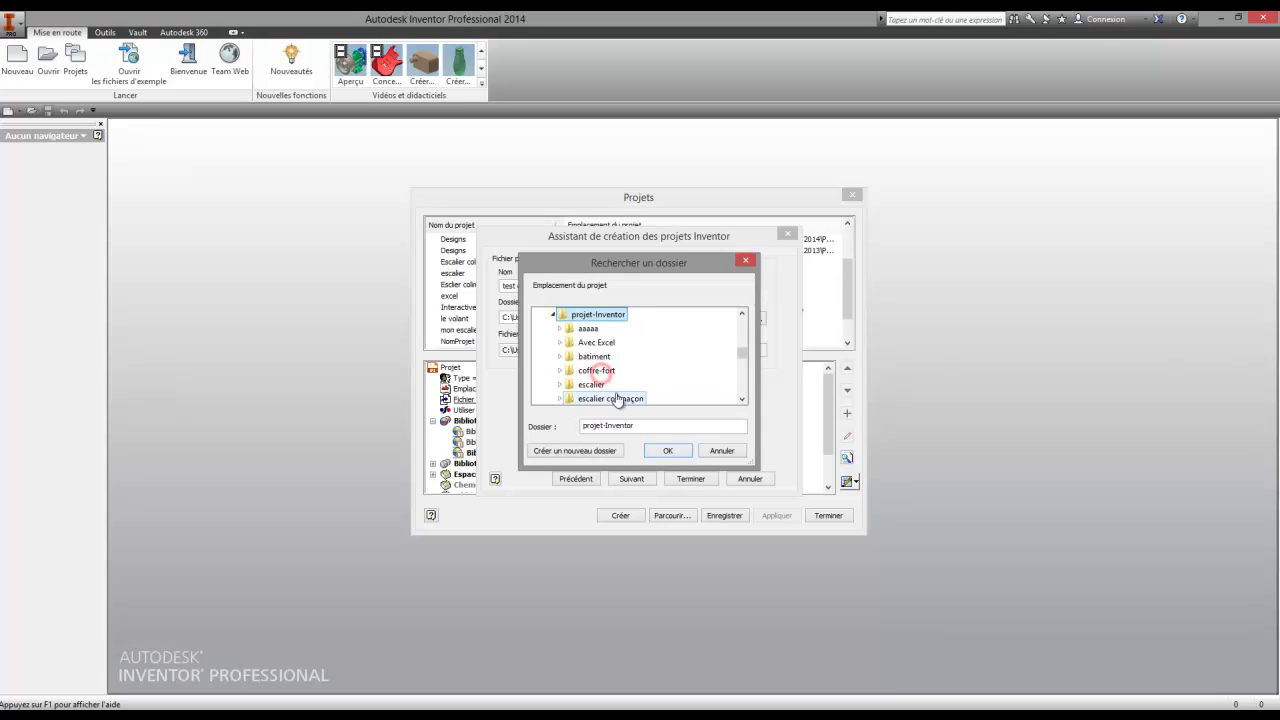
click(578, 451)
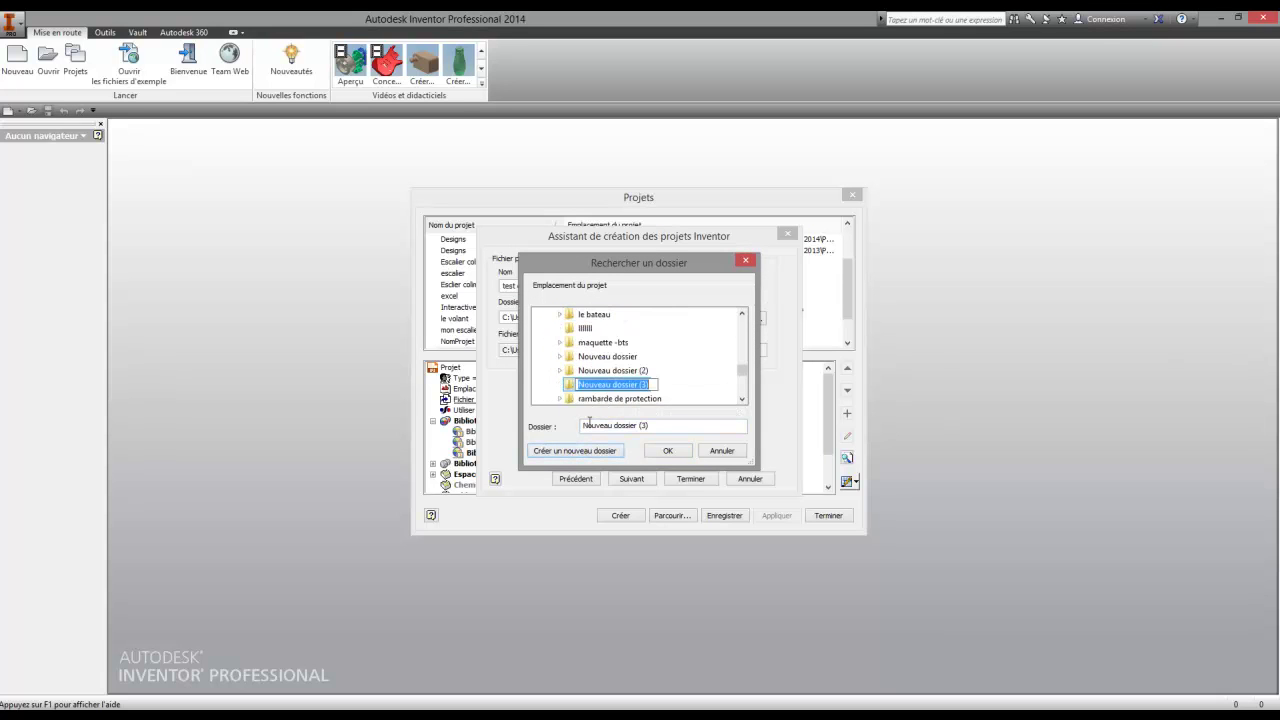
text(test ral)
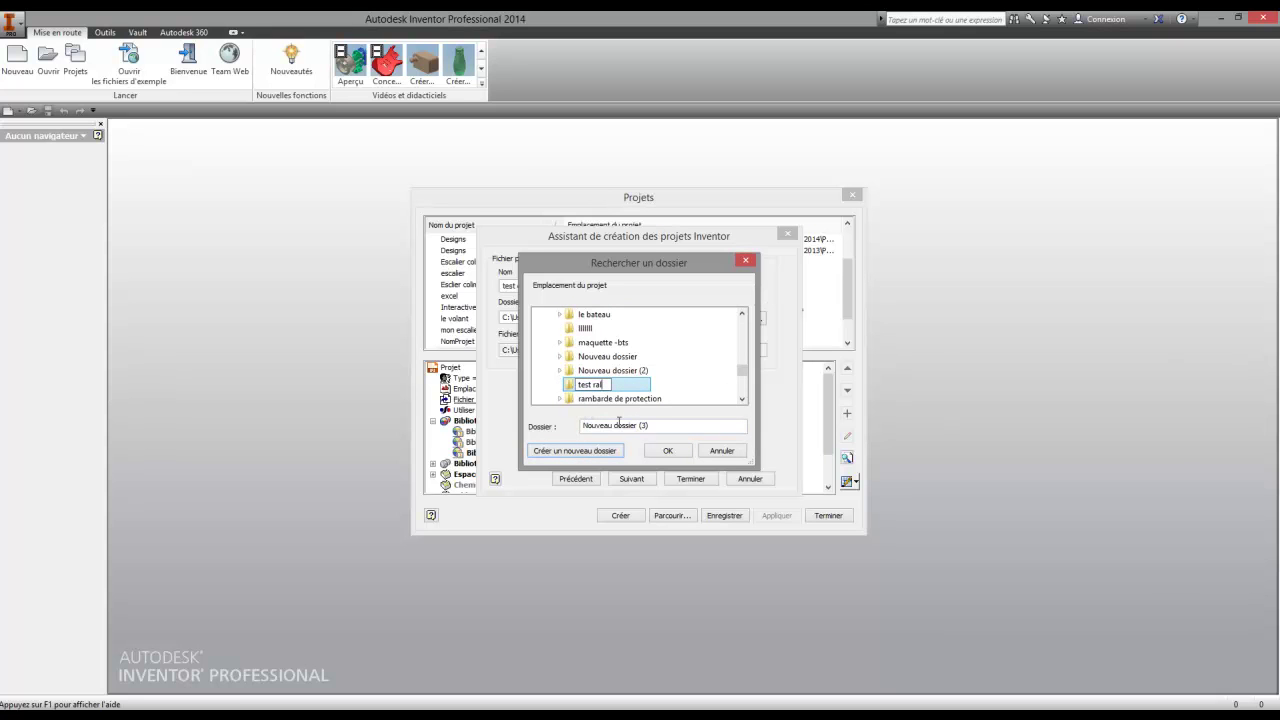
click(663, 451)
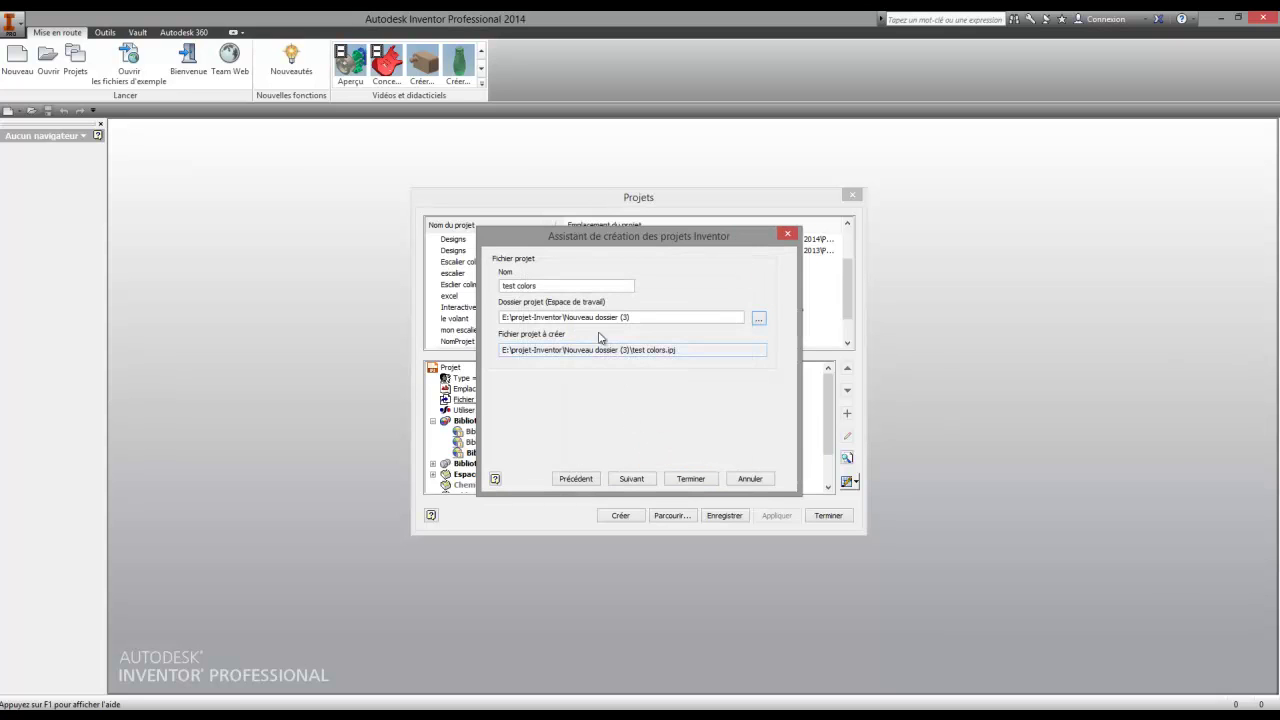
Browse the folder tree again to the E:\projet-Inventor folder
click(760, 318)
click(572, 370)
scroll(600, 378, down, 2)
scroll(605, 382, down, 2)
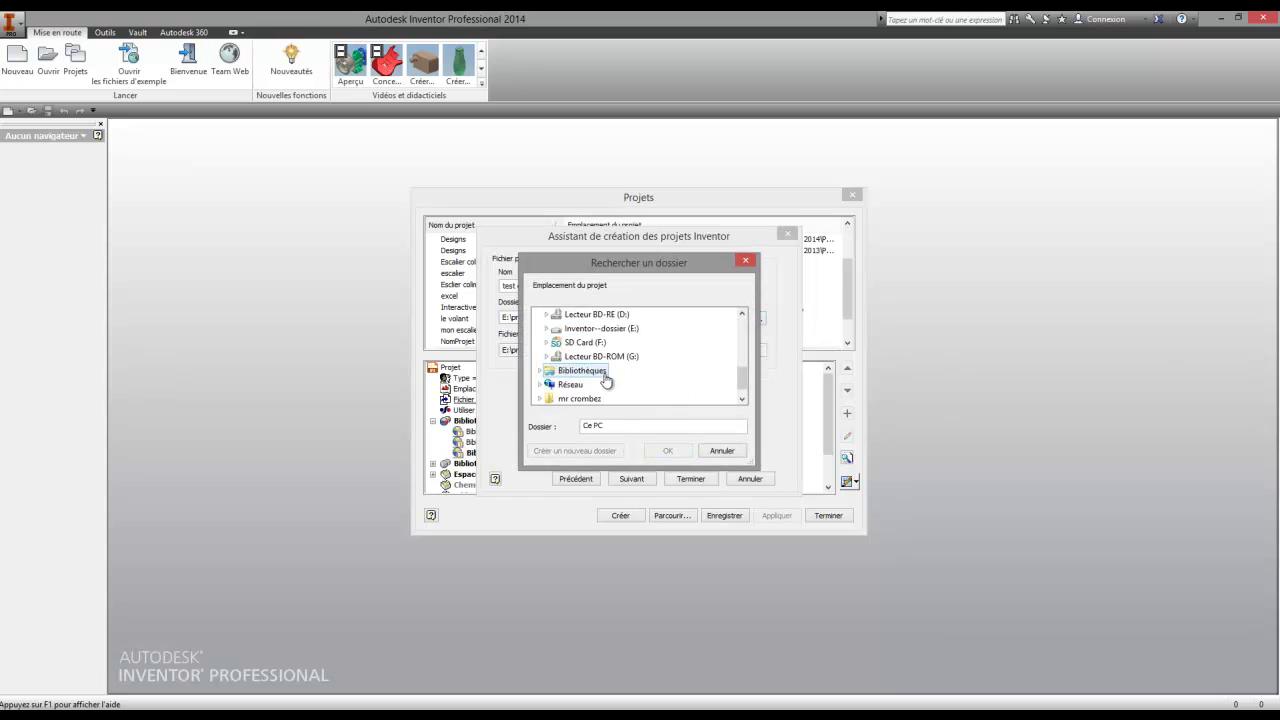
click(600, 329)
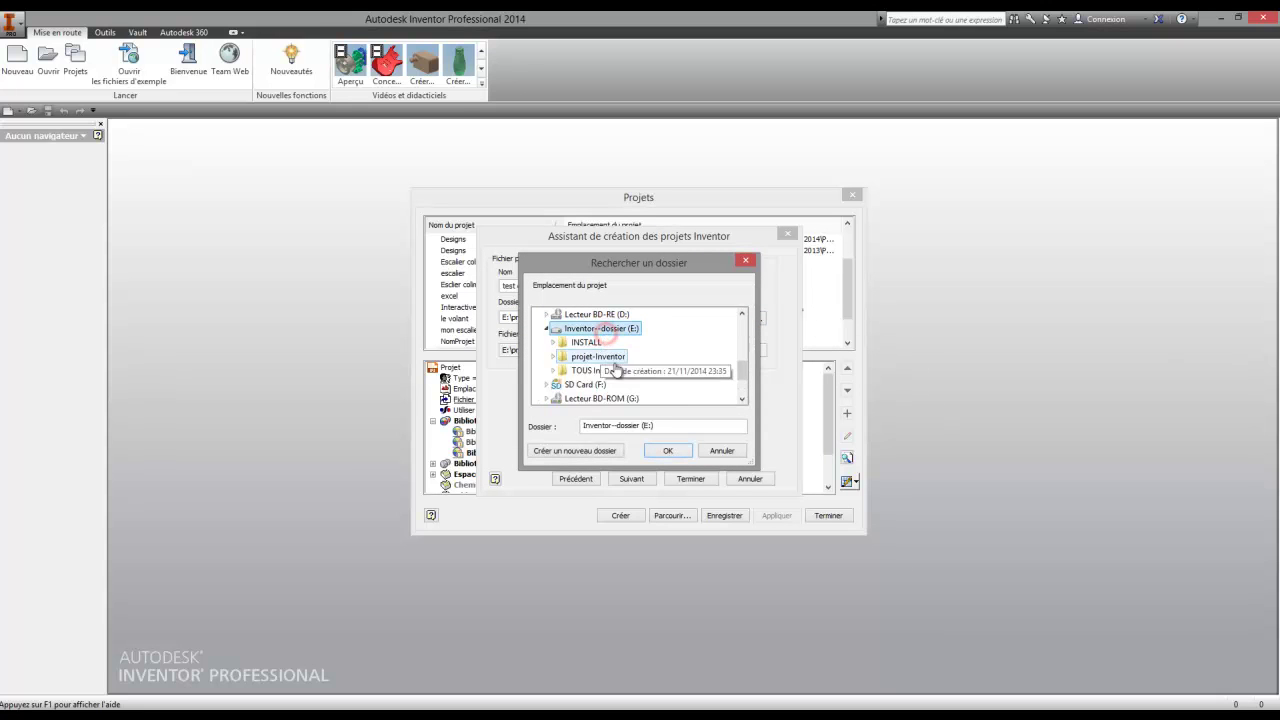
click(605, 357)
scroll(625, 371, down, 1)
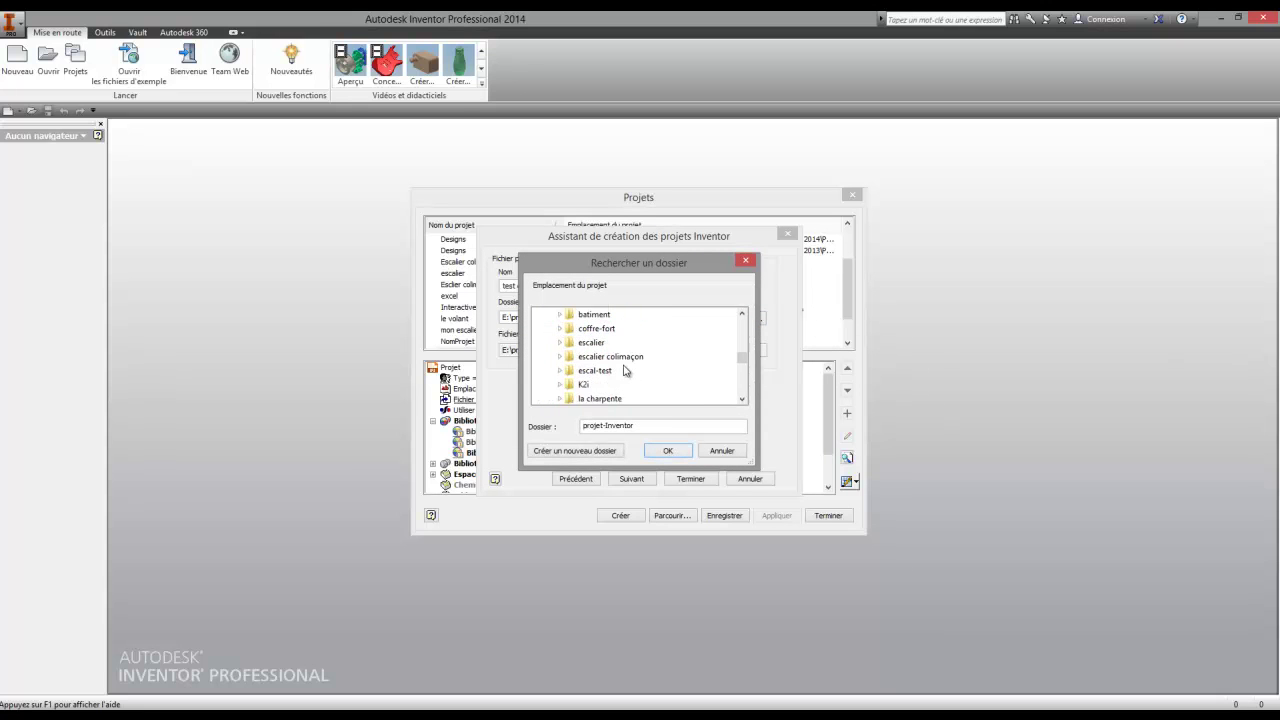
scroll(614, 374, down, 1)
scroll(625, 378, down, 1)
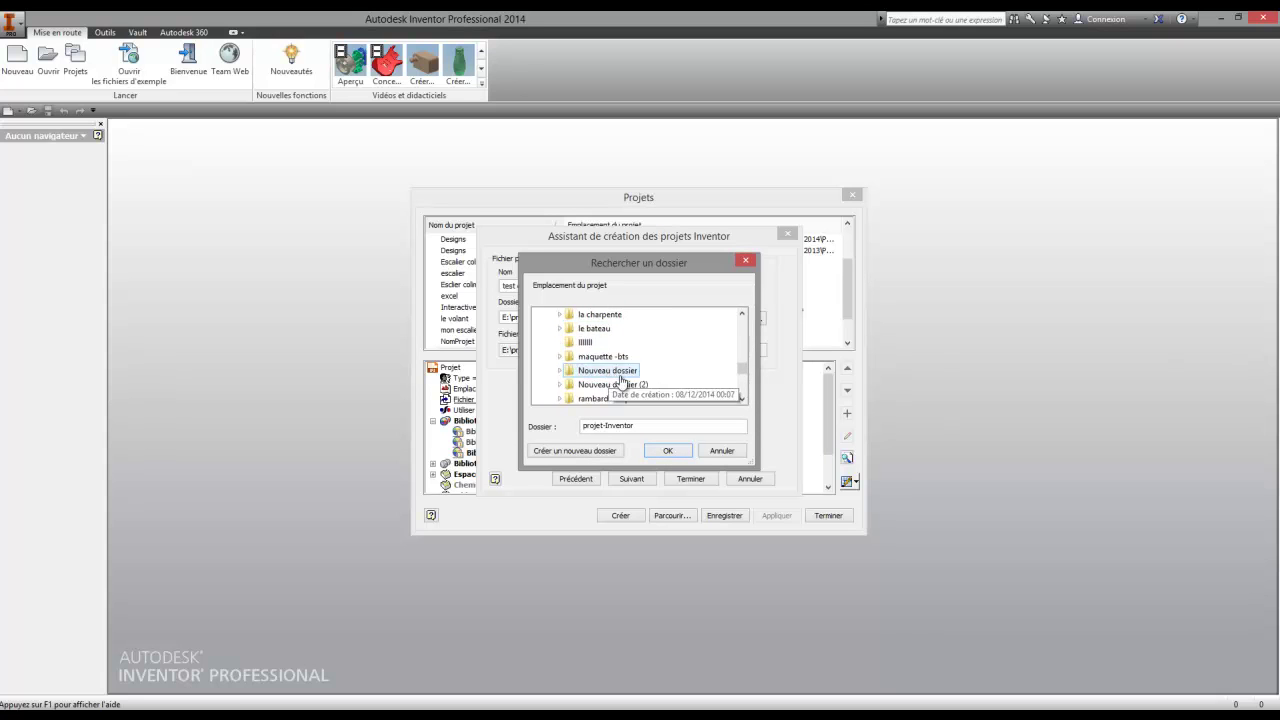
scroll(645, 381, down, 1)
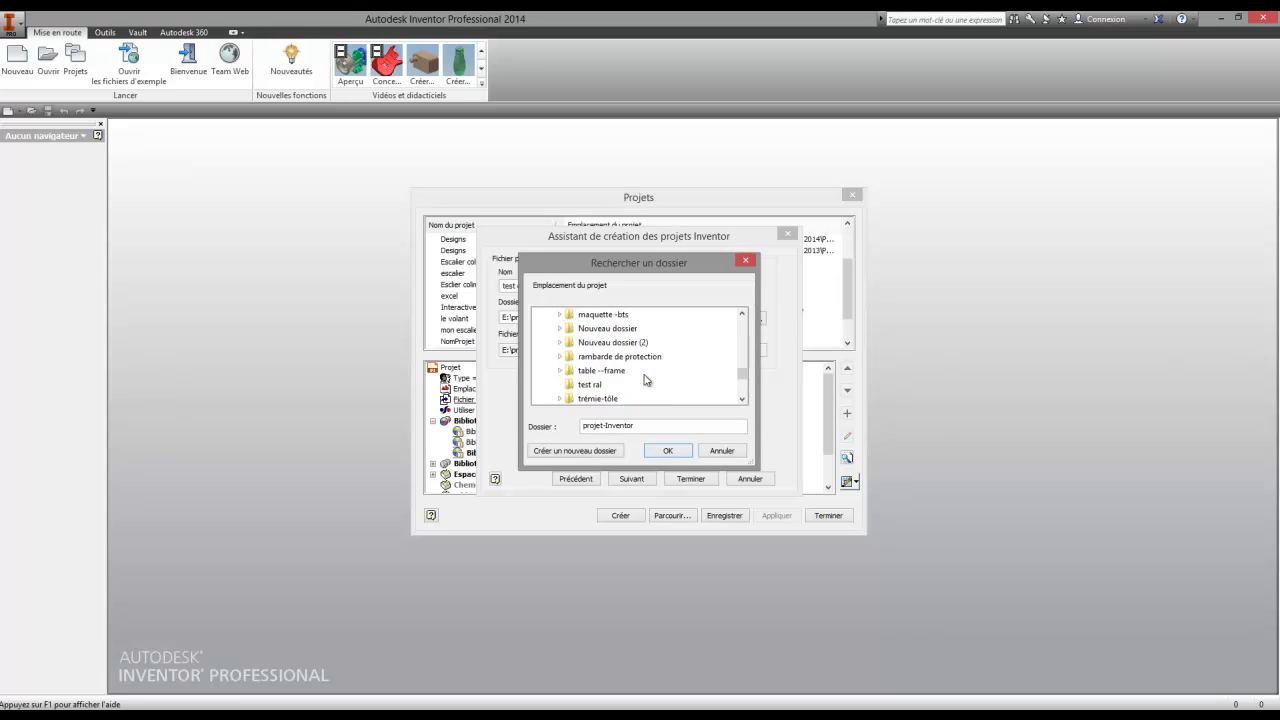
Use 'test ral' as the project workspace and finish creating the project
click(592, 384)
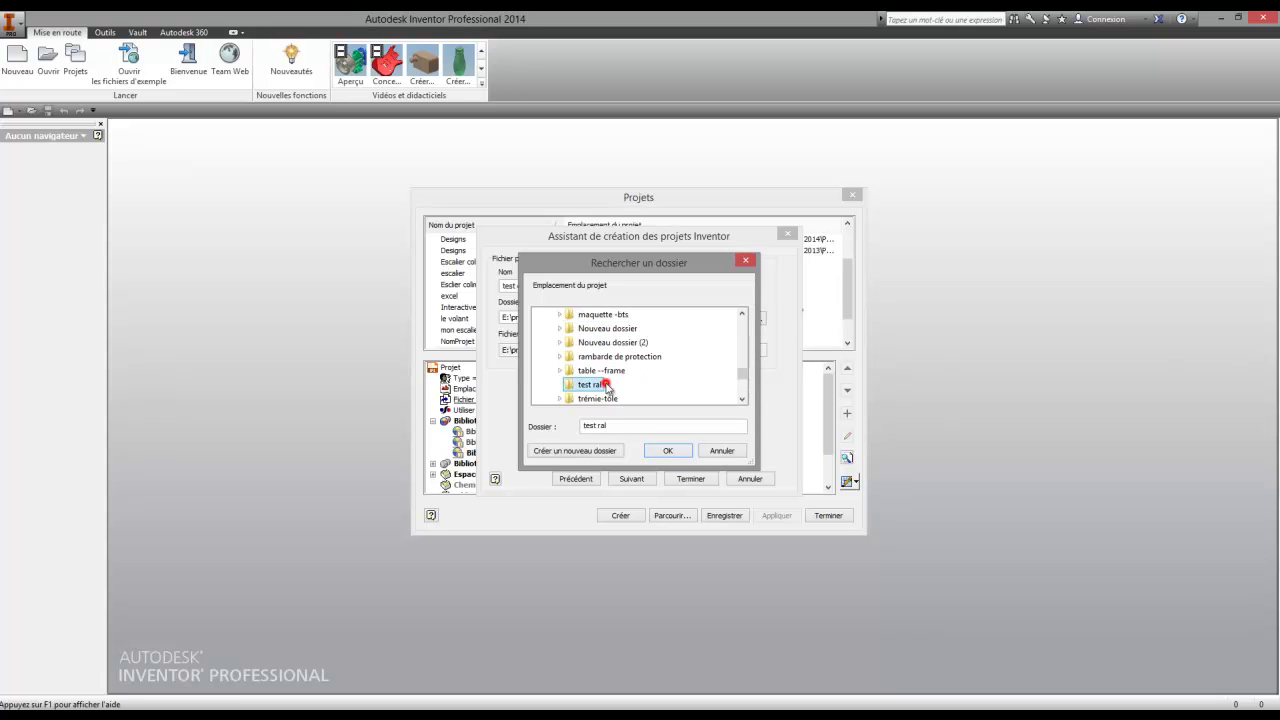
click(672, 450)
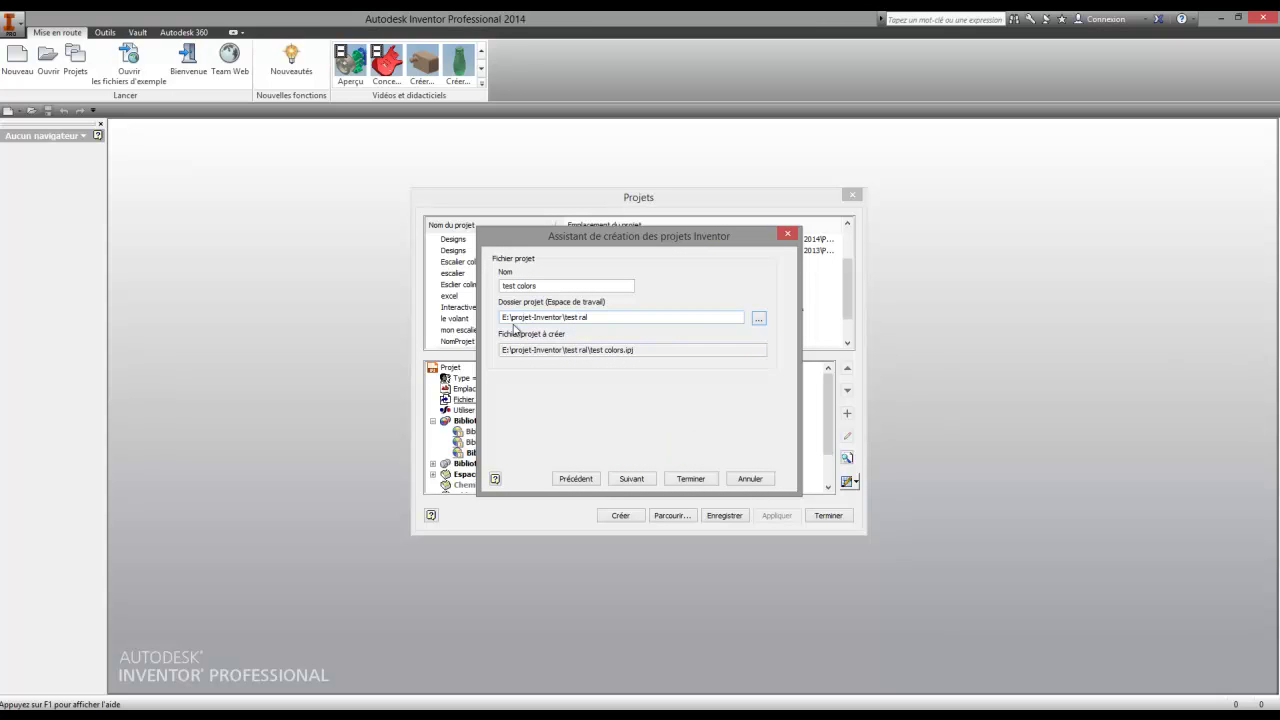
click(631, 479)
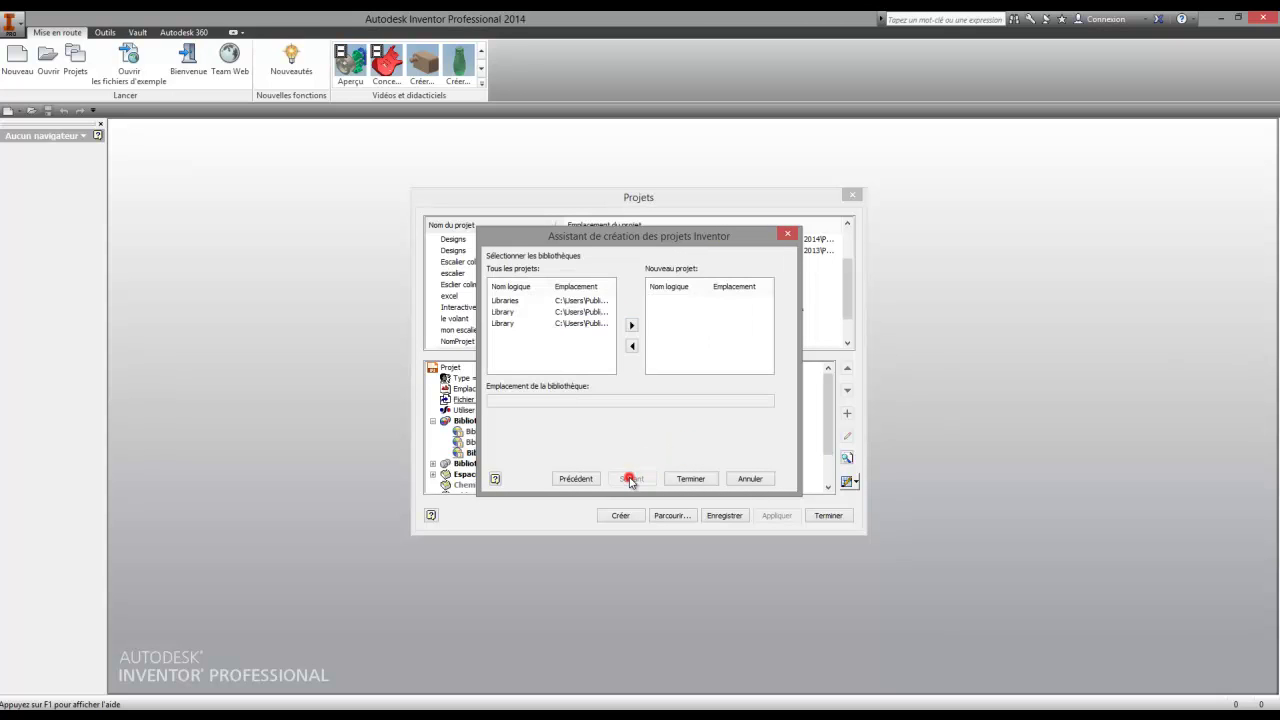
click(688, 480)
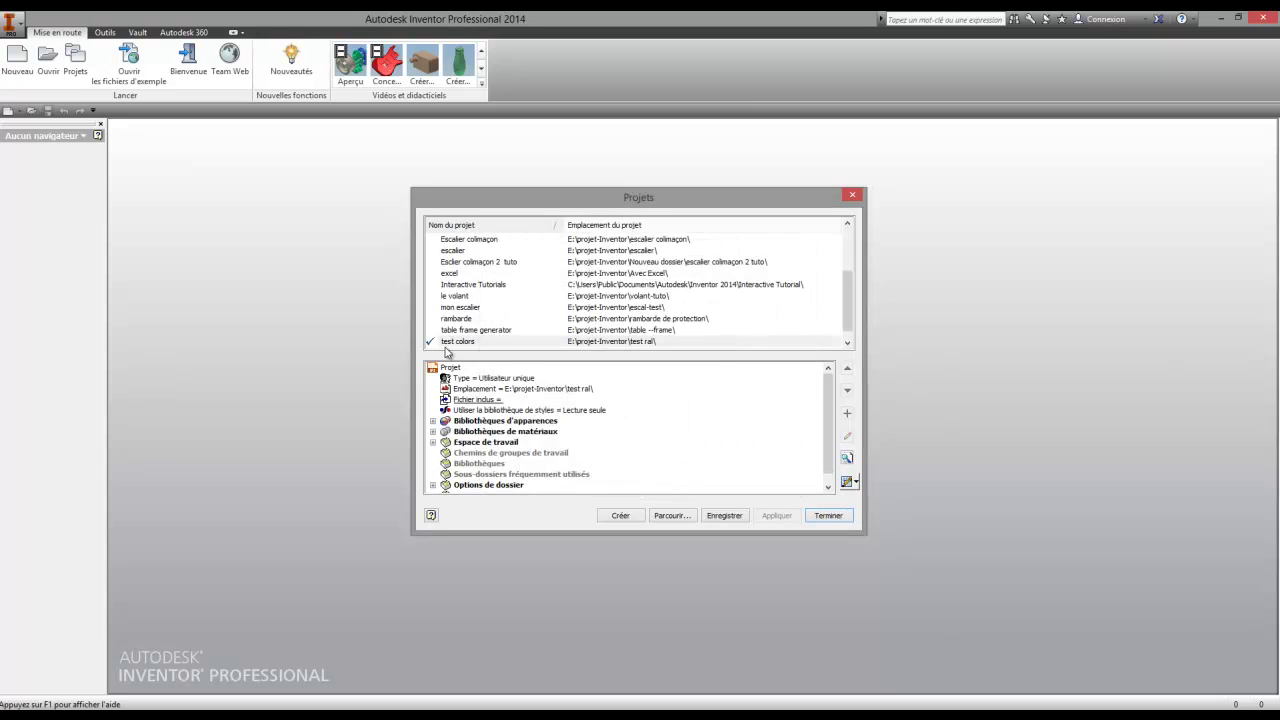
Add 'RAL Colors Generic v1.0.adsklib' from Autodesk Shared\Materials\2015 as an appearance library
click(433, 421)
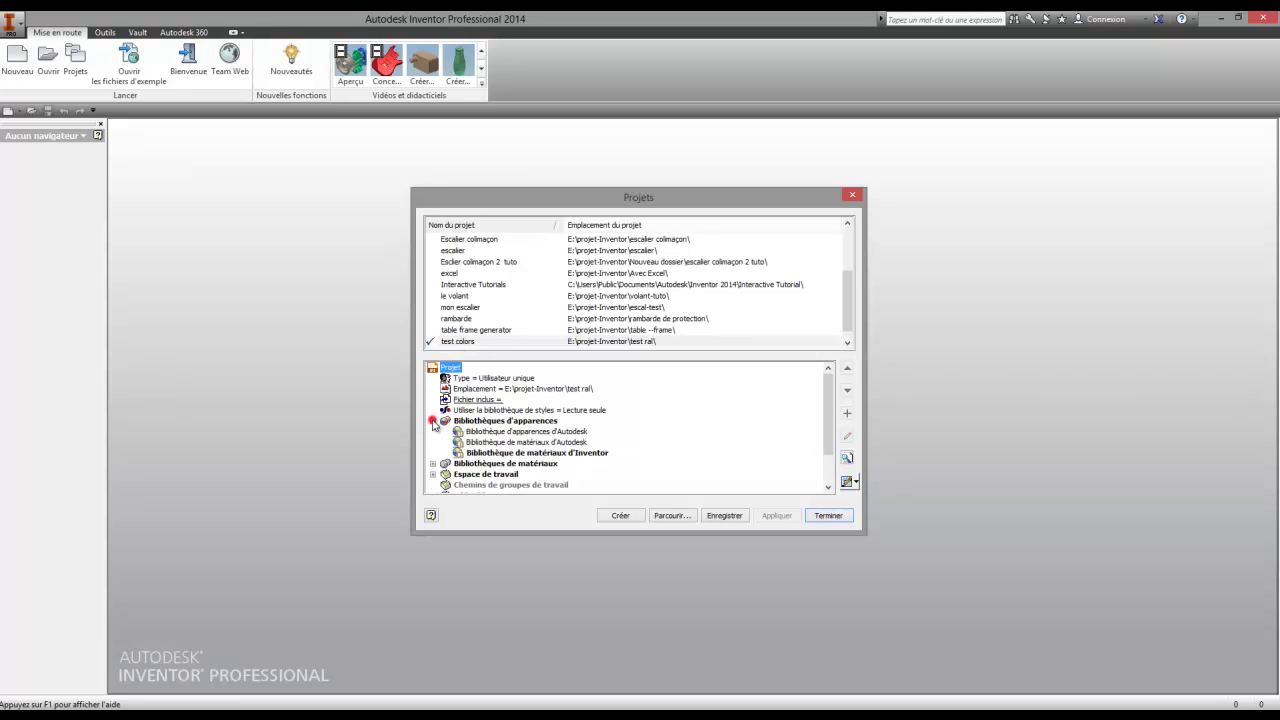
click(502, 422)
right_click(502, 422)
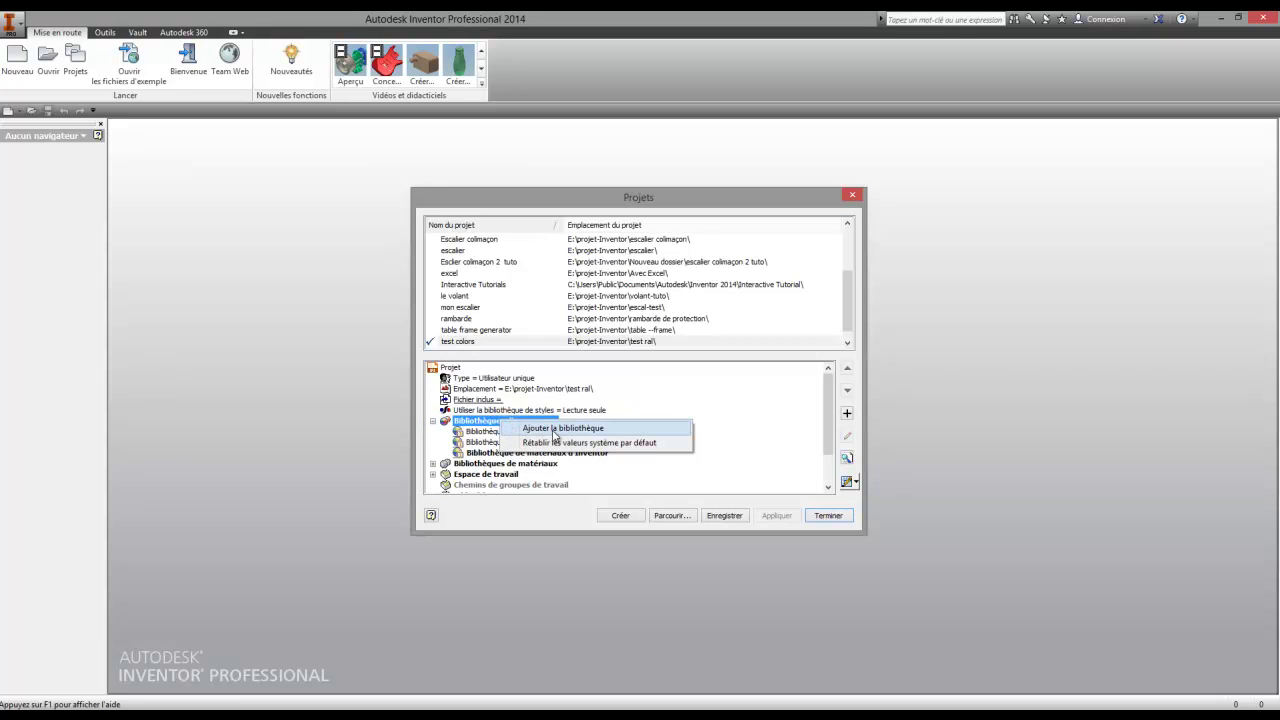
click(556, 430)
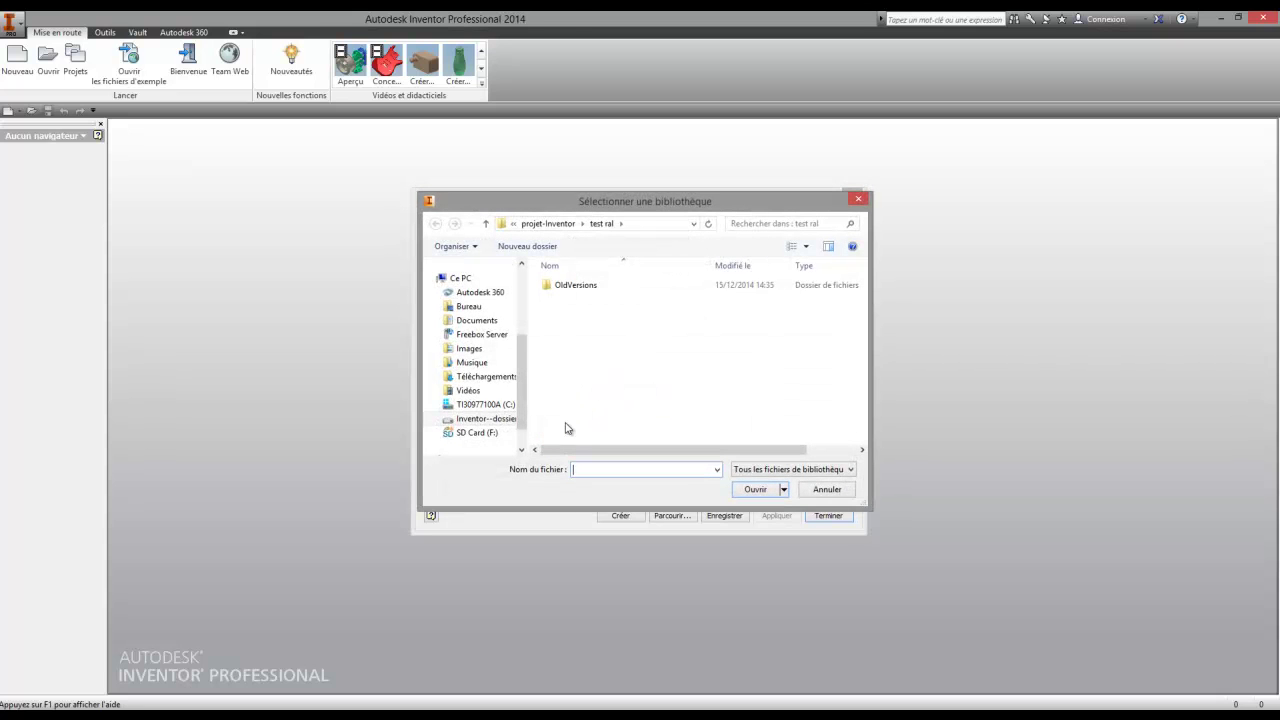
drag(519, 383, 516, 435)
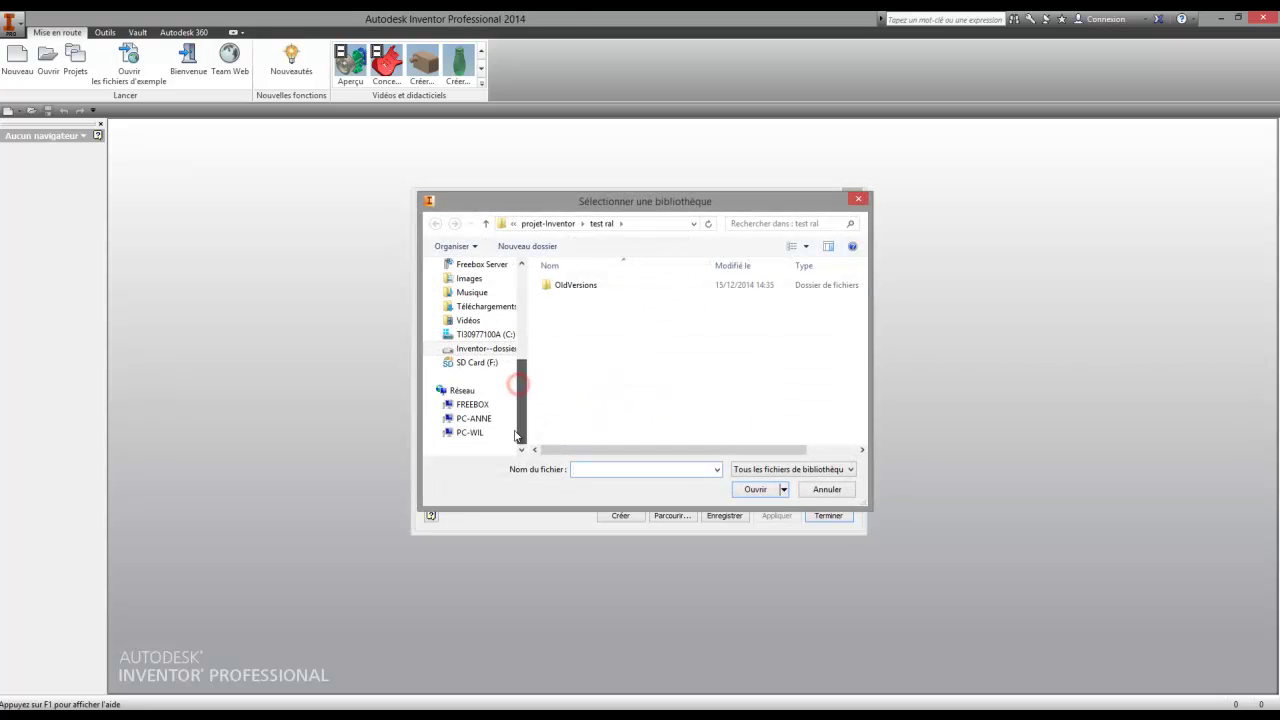
click(489, 334)
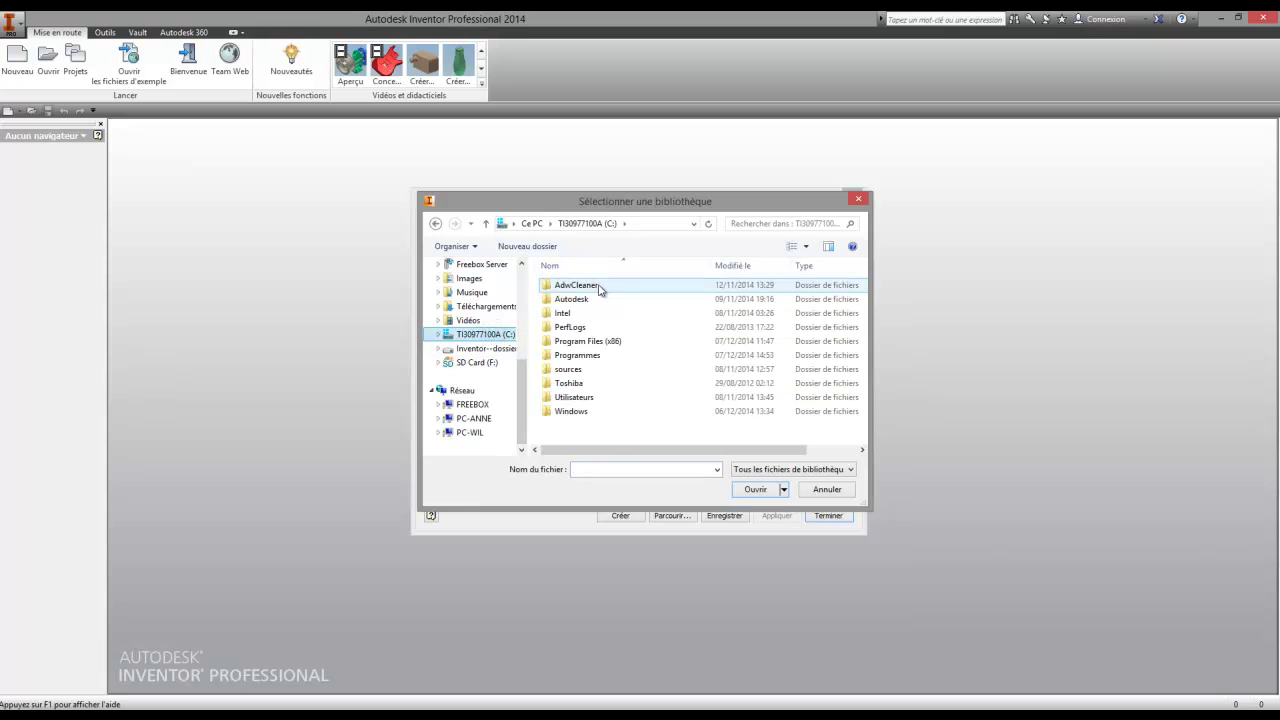
double_click(587, 341)
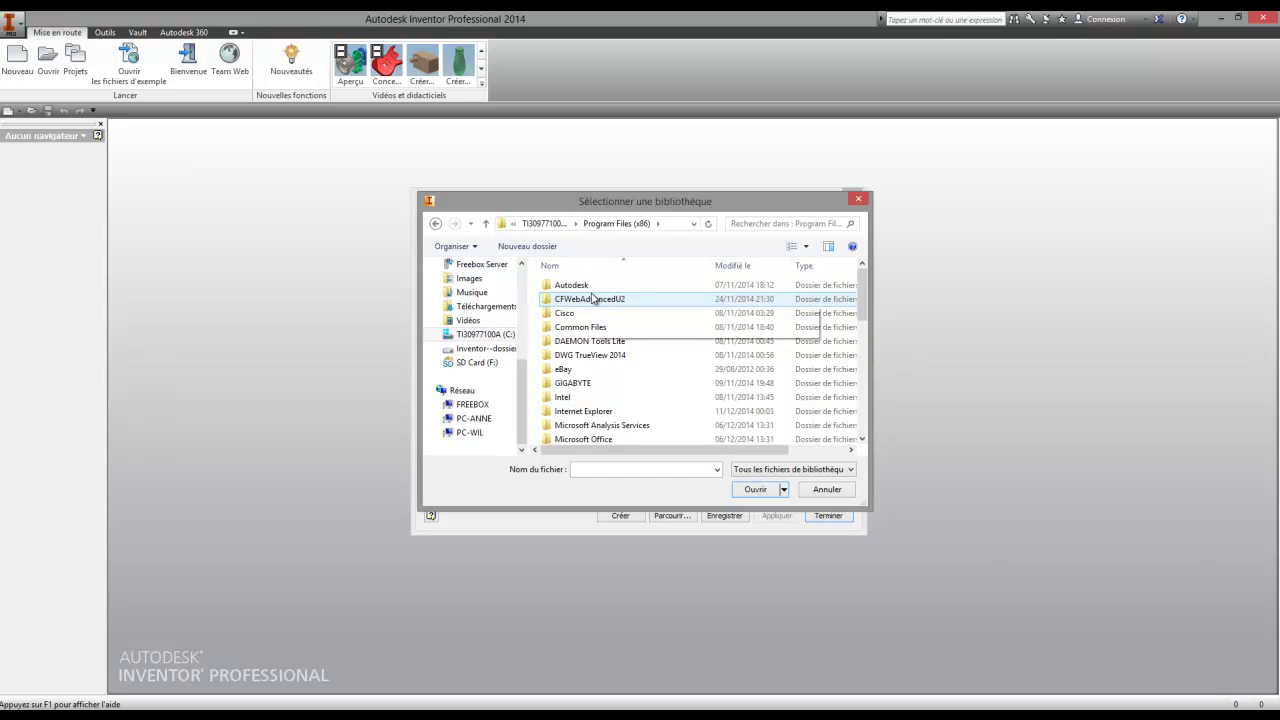
double_click(578, 327)
double_click(590, 288)
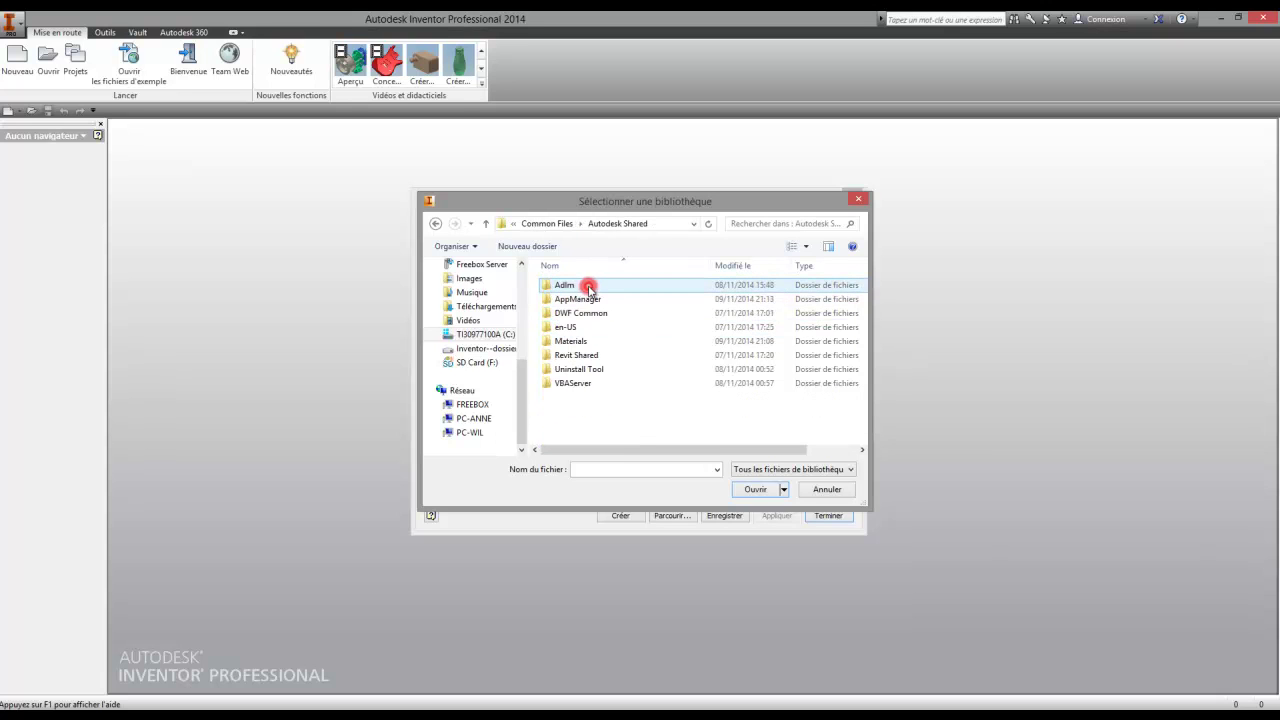
double_click(588, 342)
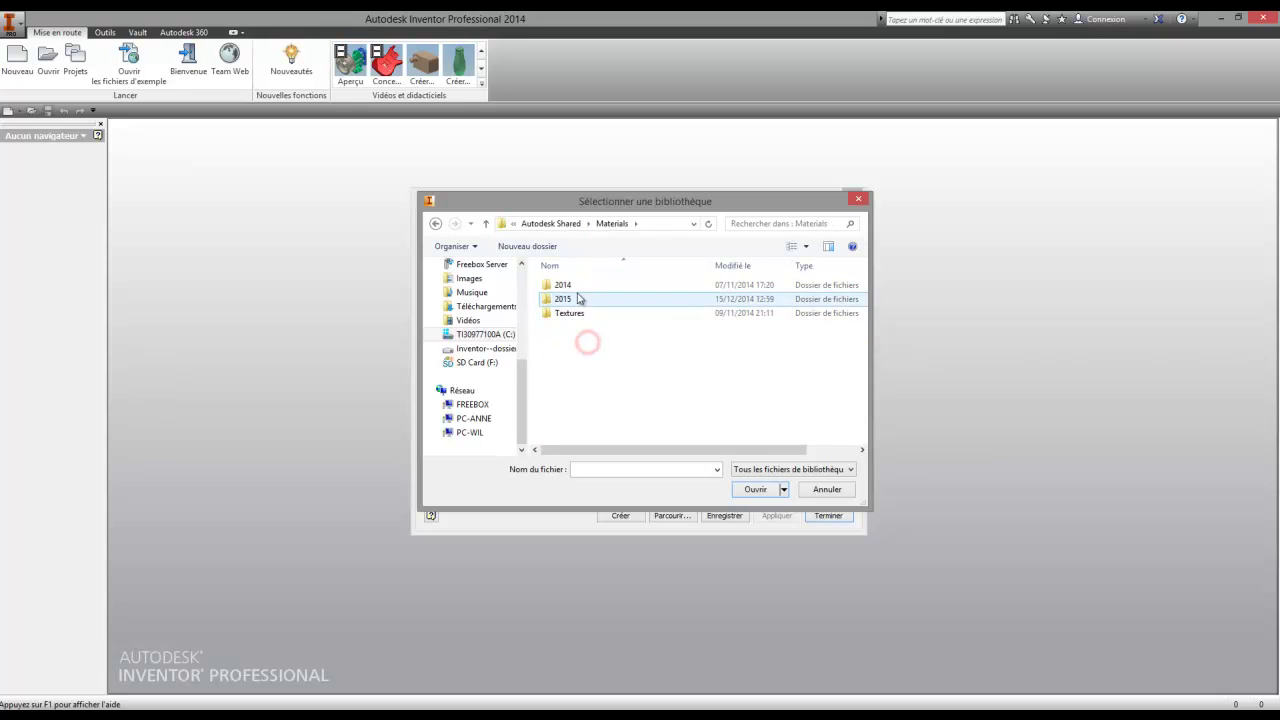
double_click(573, 299)
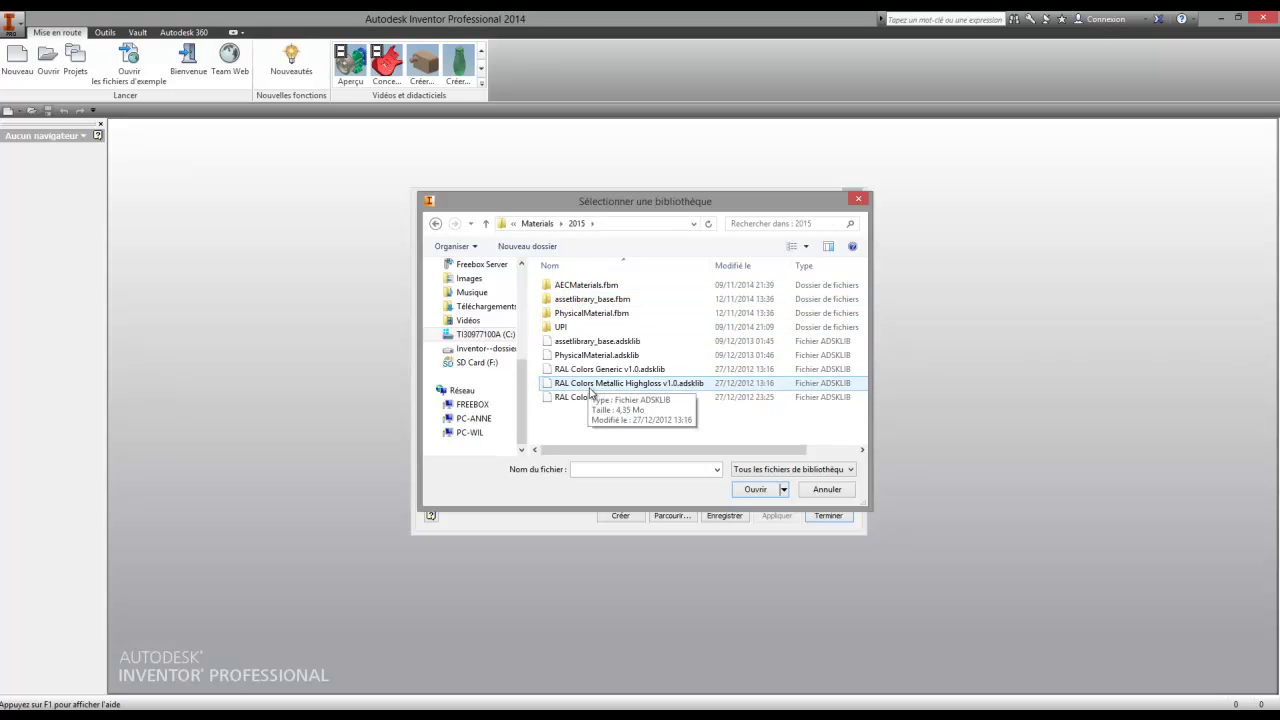
double_click(602, 369)
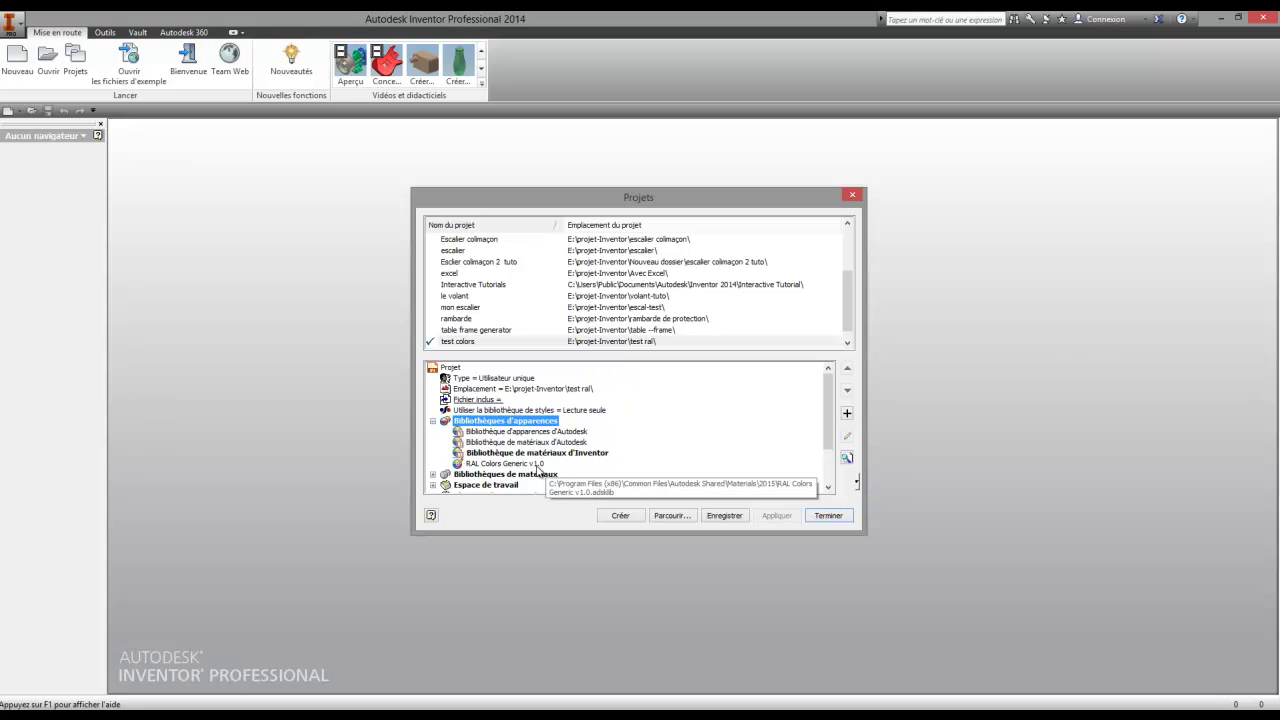
Add 'RAL Colors Metallic Highgloss v1.0.adsklib' from Materials\2015 to the appearance libraries
right_click(479, 423)
click(514, 434)
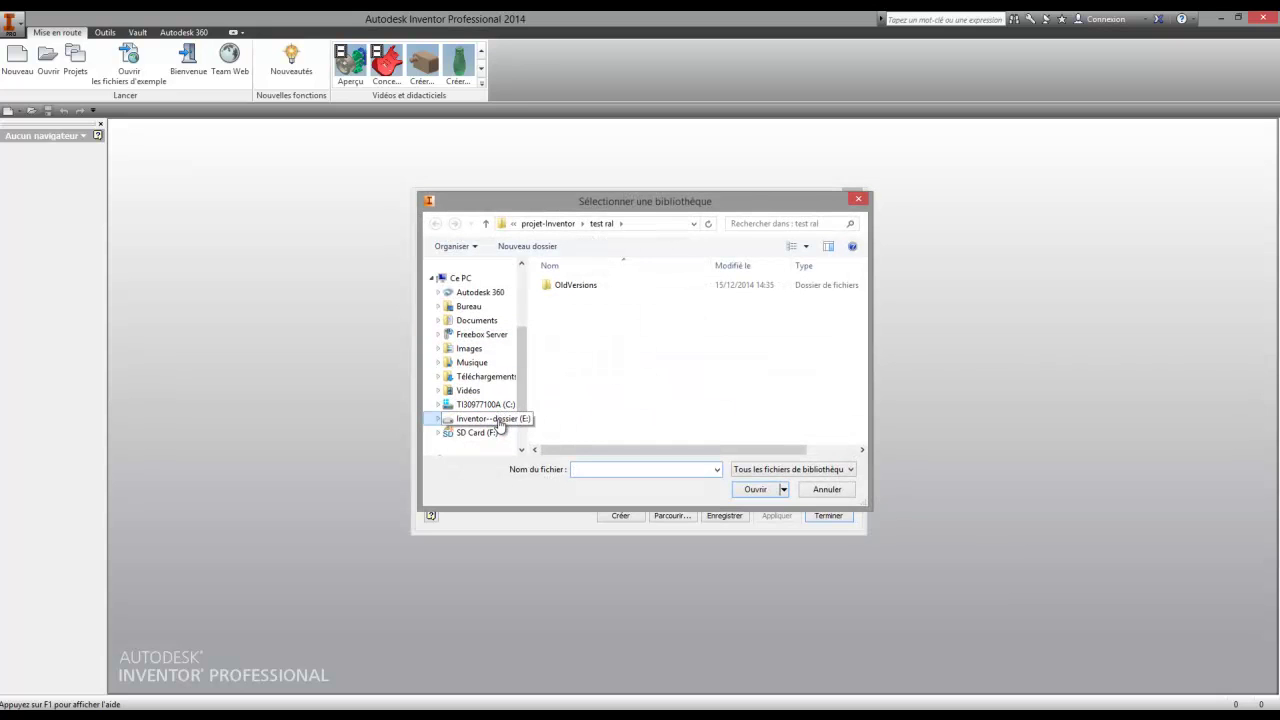
click(505, 405)
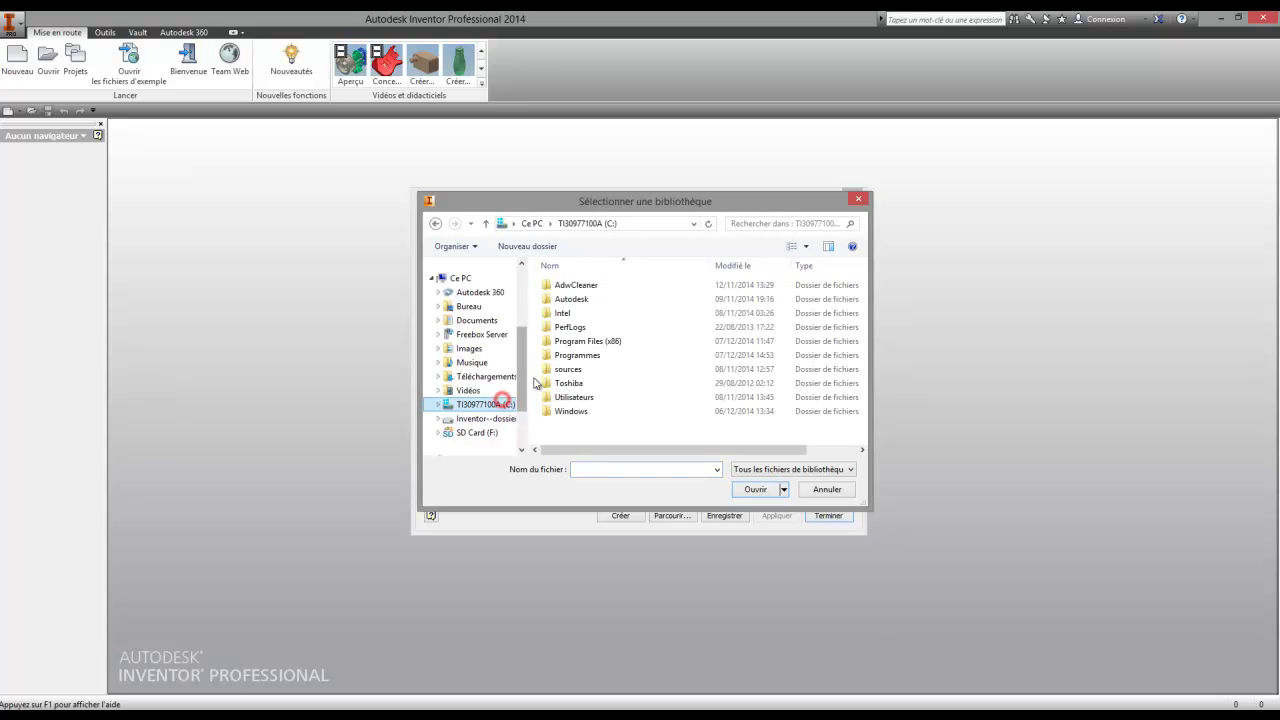
click(583, 342)
double_click(583, 342)
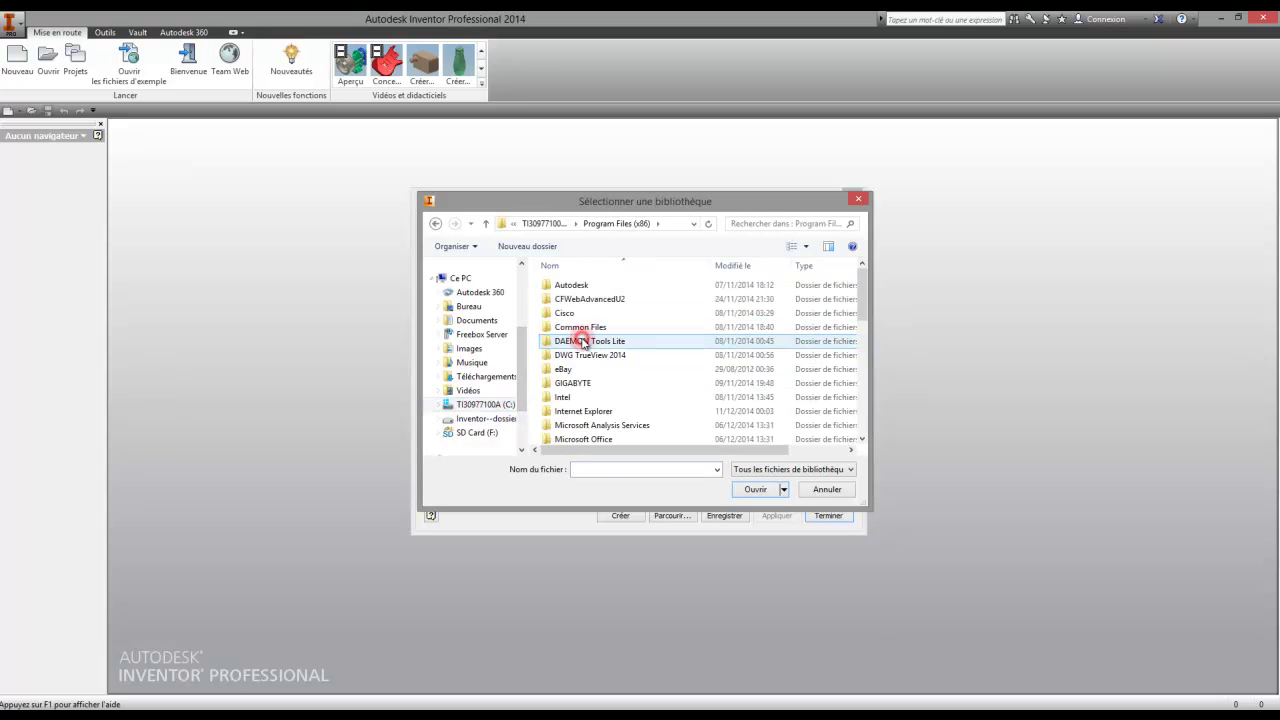
double_click(584, 327)
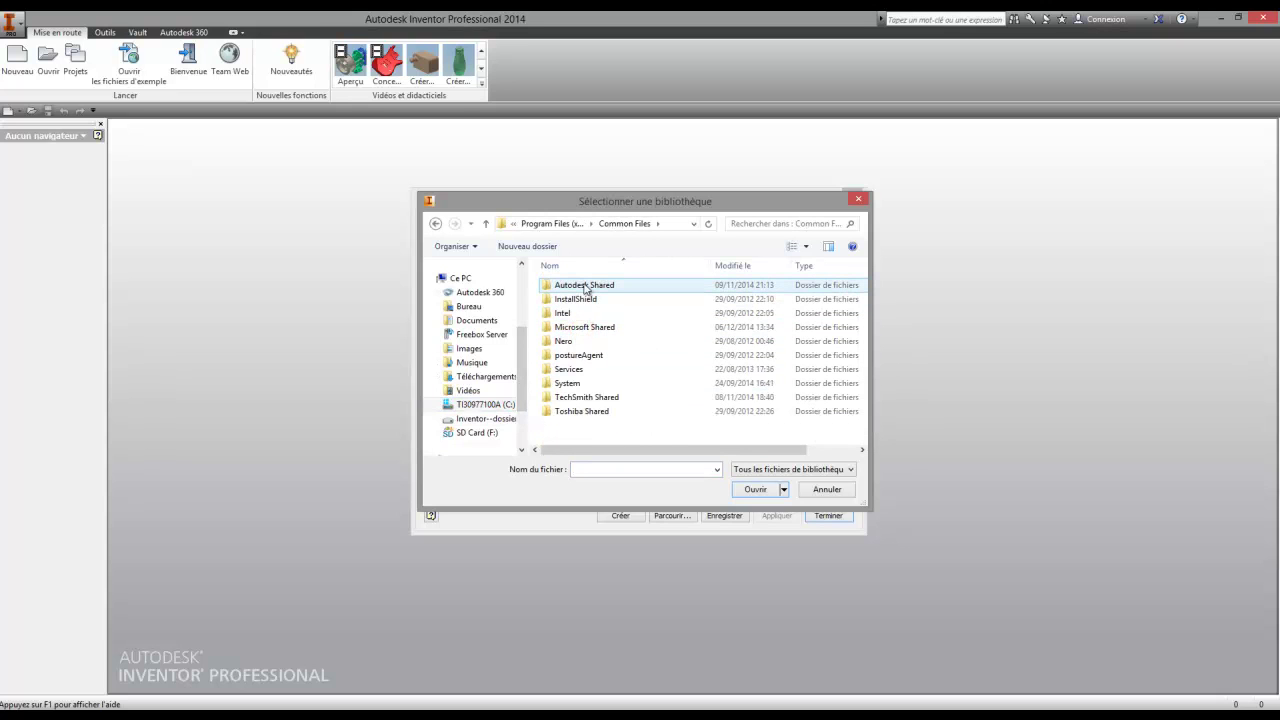
double_click(586, 287)
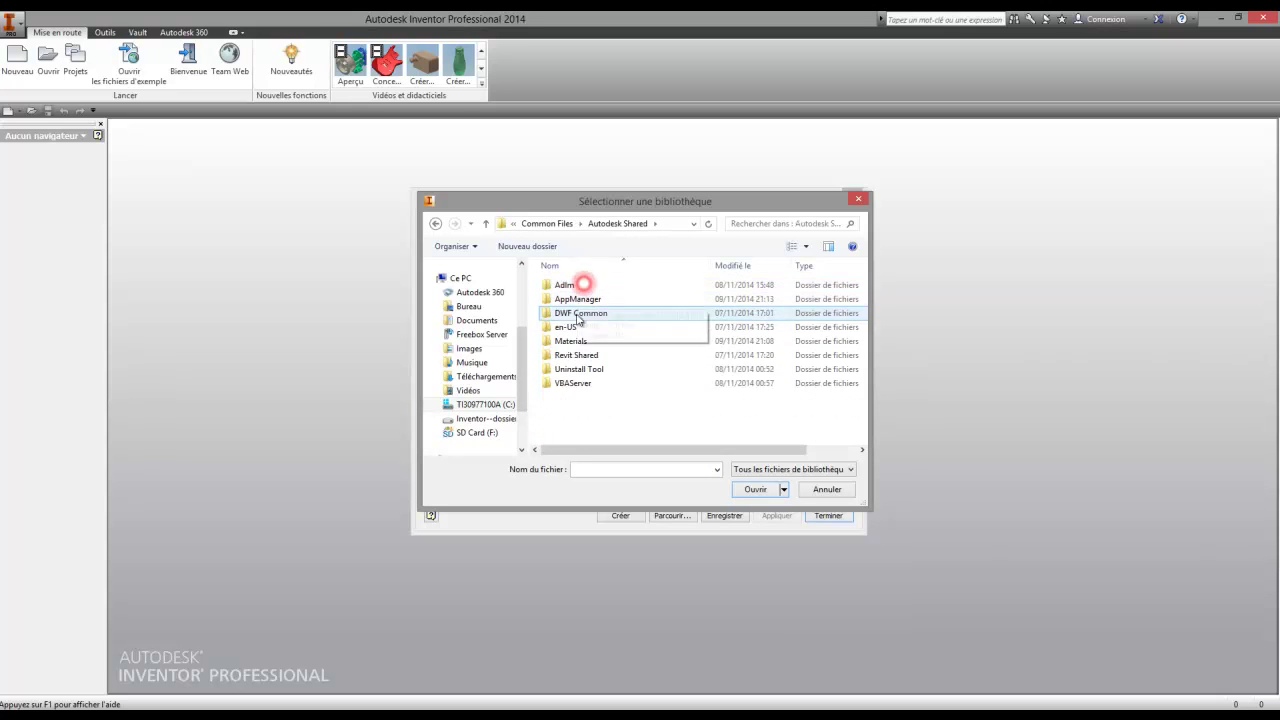
double_click(578, 342)
double_click(583, 298)
double_click(597, 382)
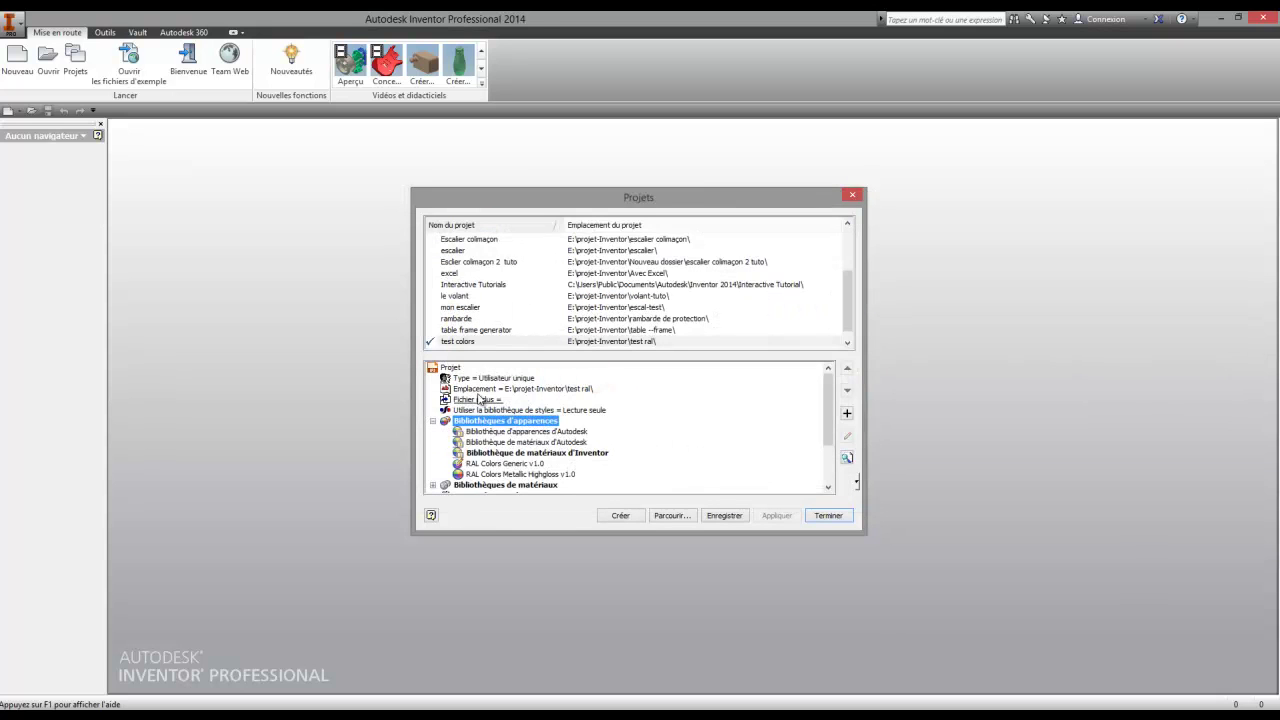
Add 'RAL Colors Metallic Matte v1.0.adsklib' from Materials\2015 to the appearance libraries
right_click(488, 423)
click(522, 427)
click(486, 404)
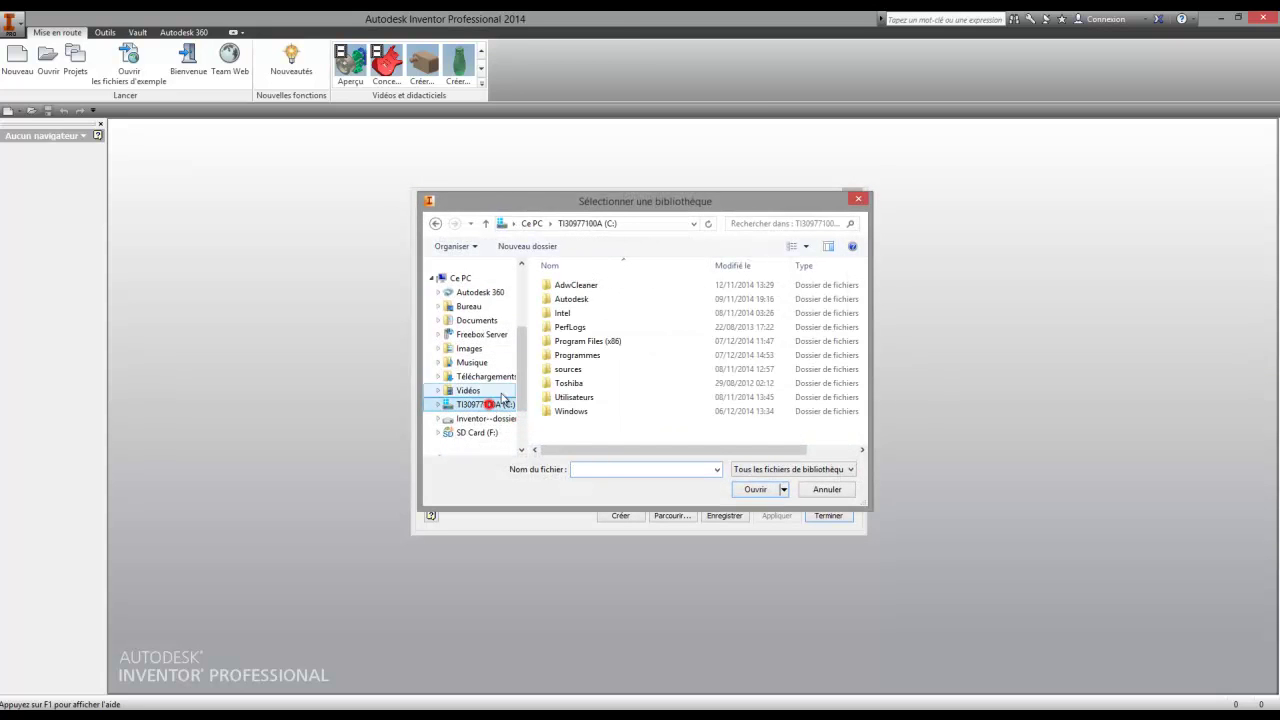
double_click(580, 344)
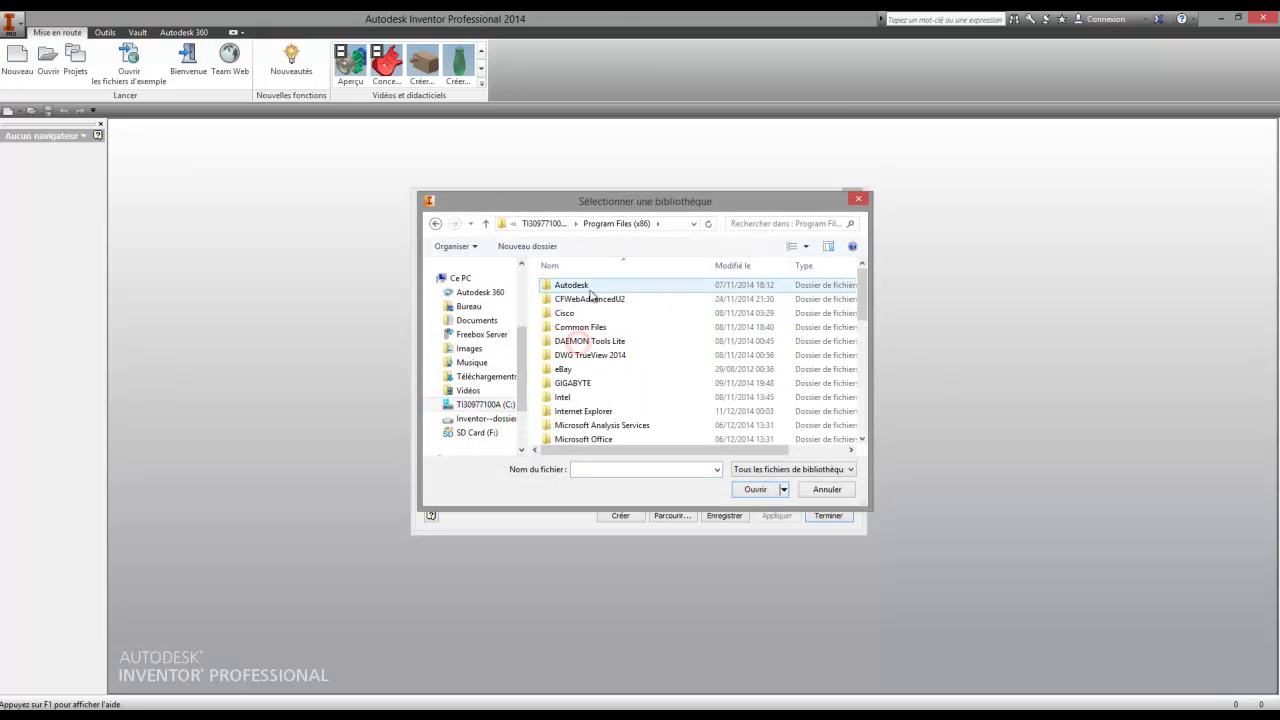
double_click(590, 330)
double_click(580, 286)
double_click(578, 340)
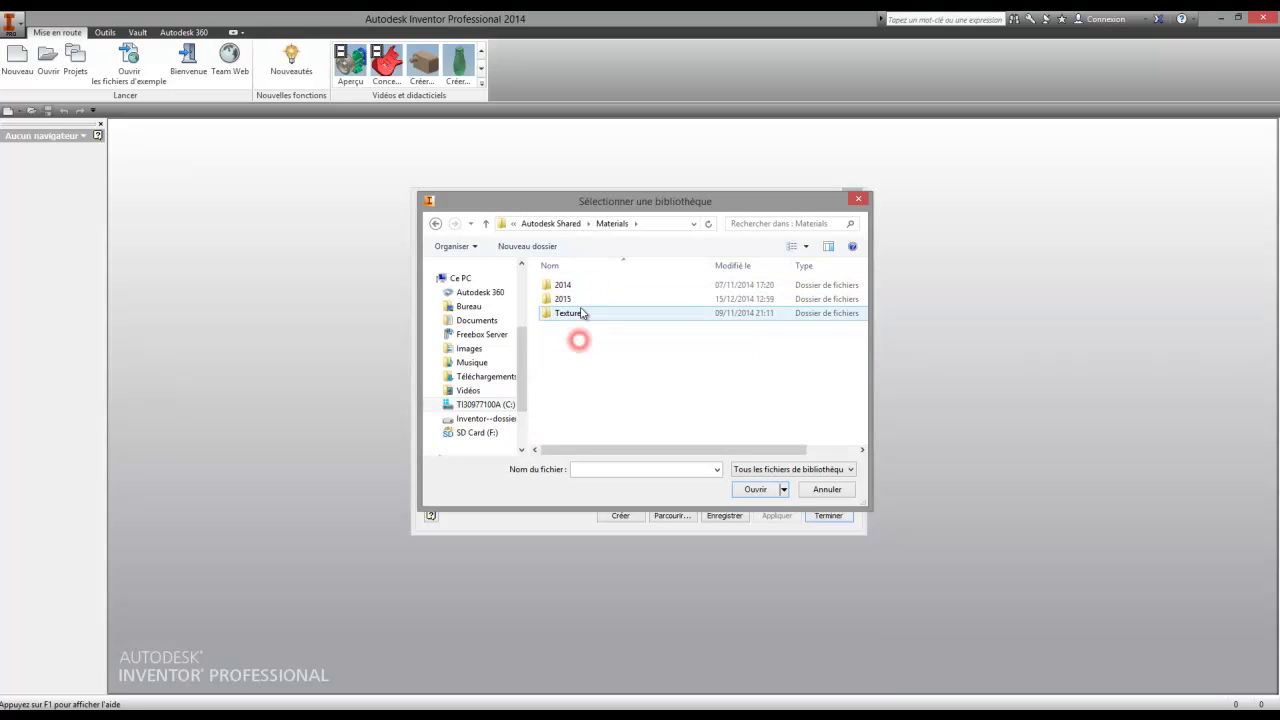
double_click(576, 299)
double_click(583, 396)
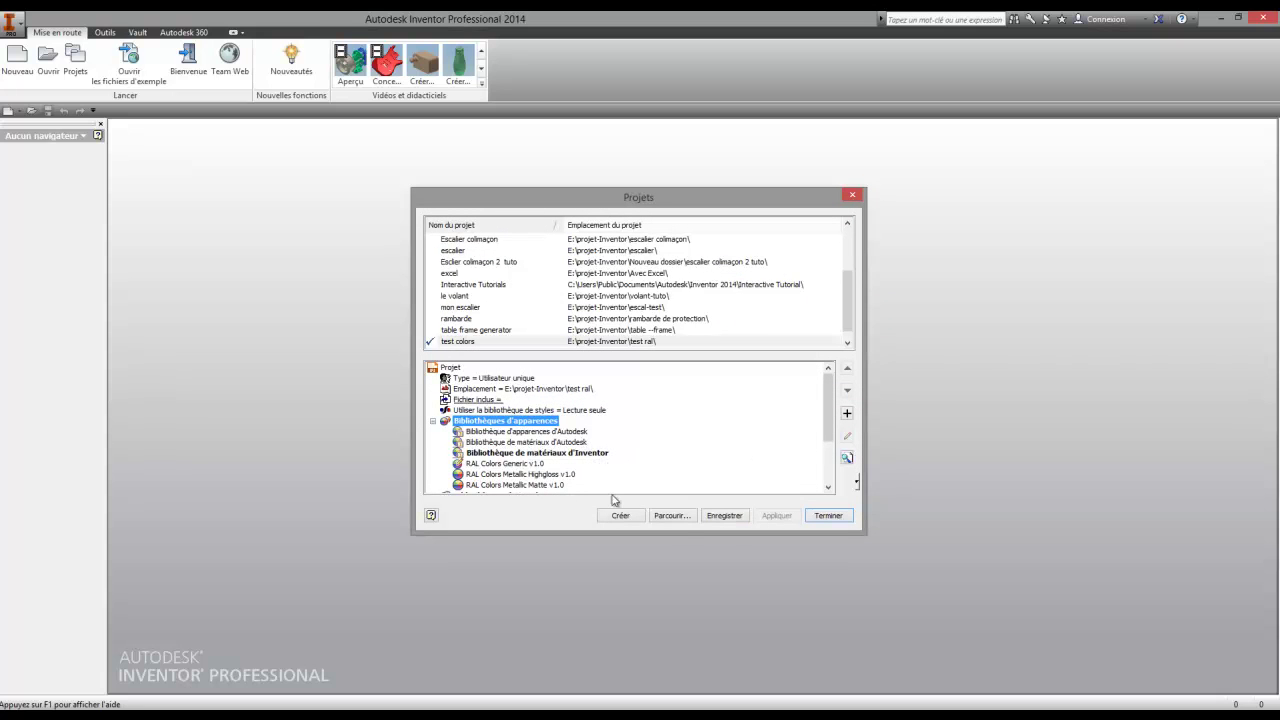
Save the test colors project, accepting the format upgrade, and close the project settings
click(724, 516)
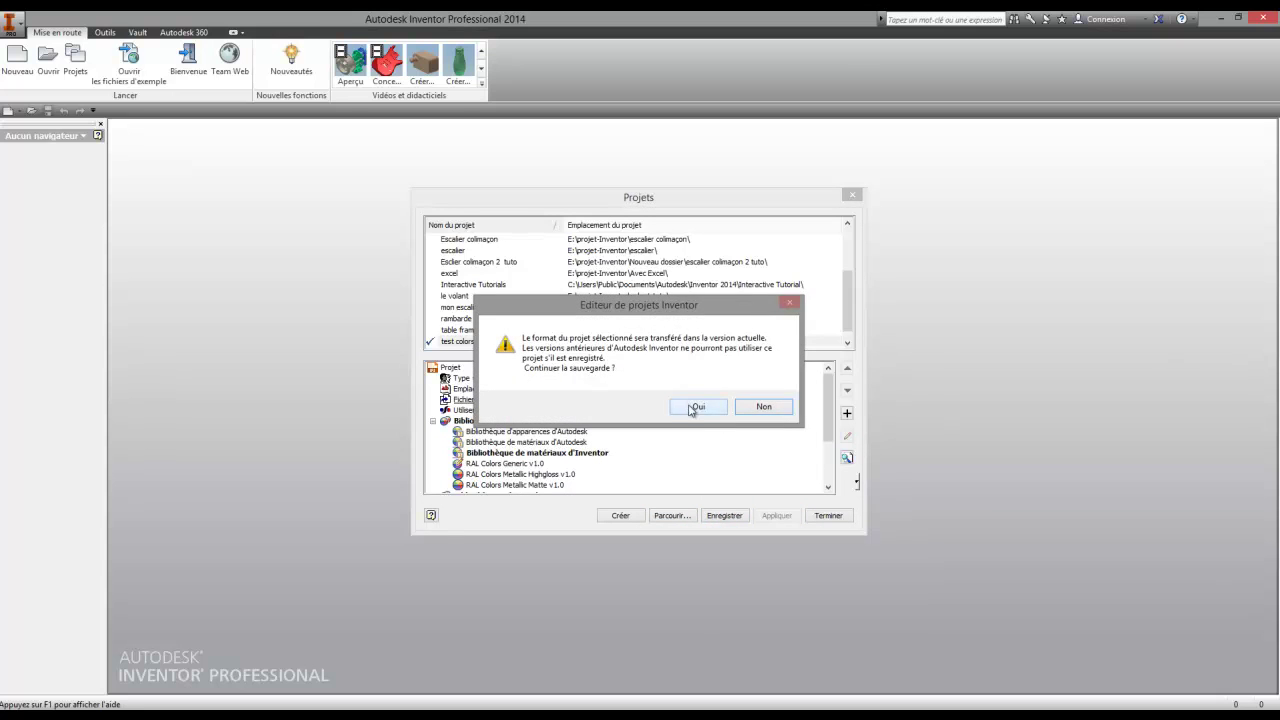
click(697, 409)
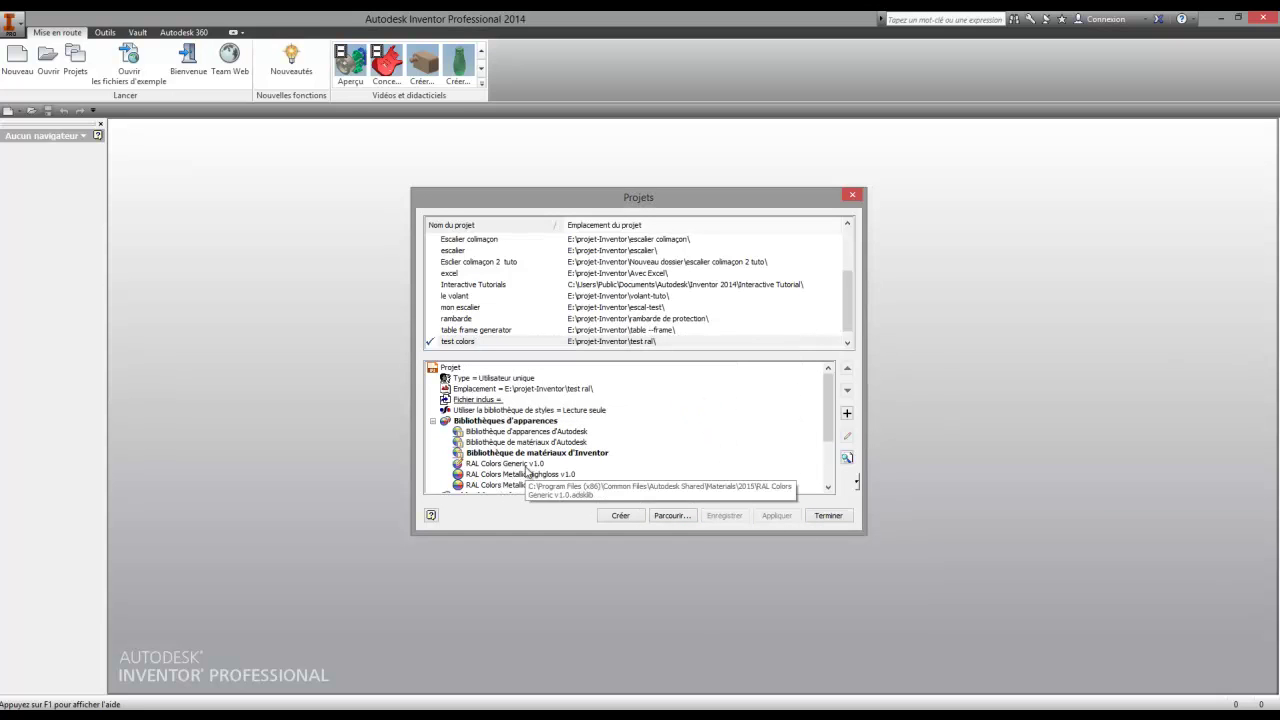
click(826, 518)
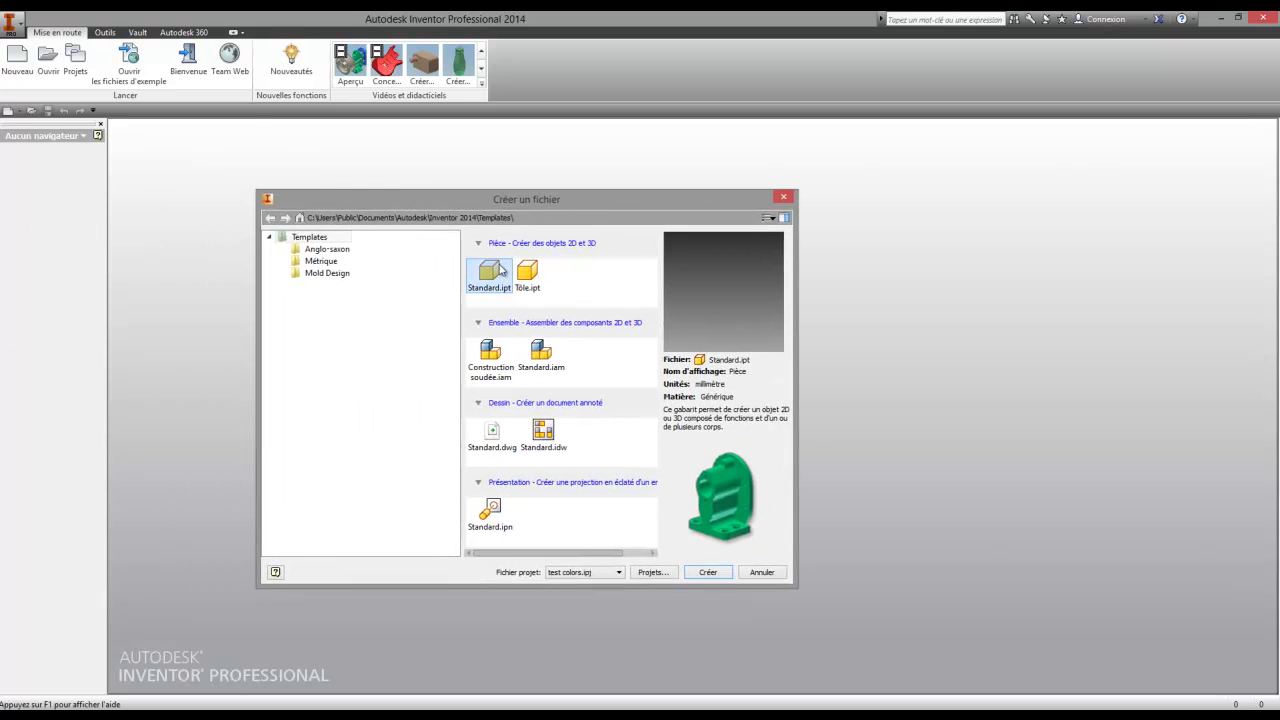
Create a new part from Standard.ipt and start a 2D sketch on the XY plane
double_click(499, 270)
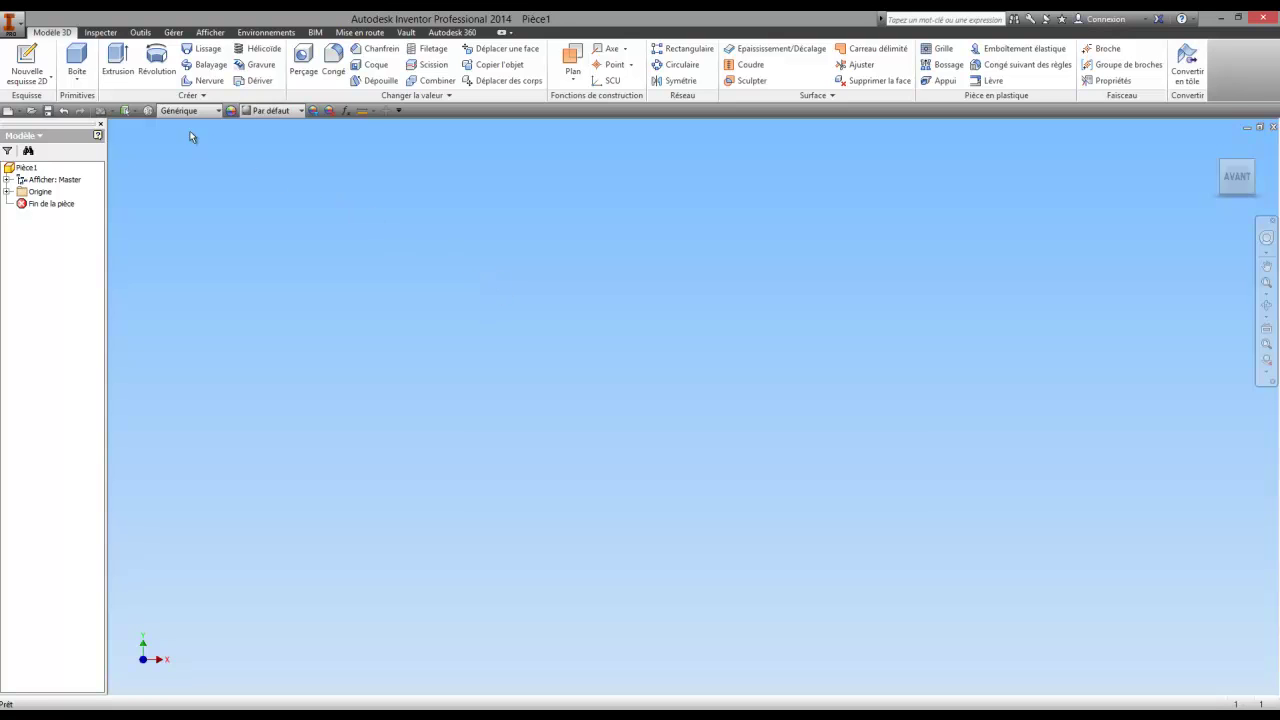
click(27, 62)
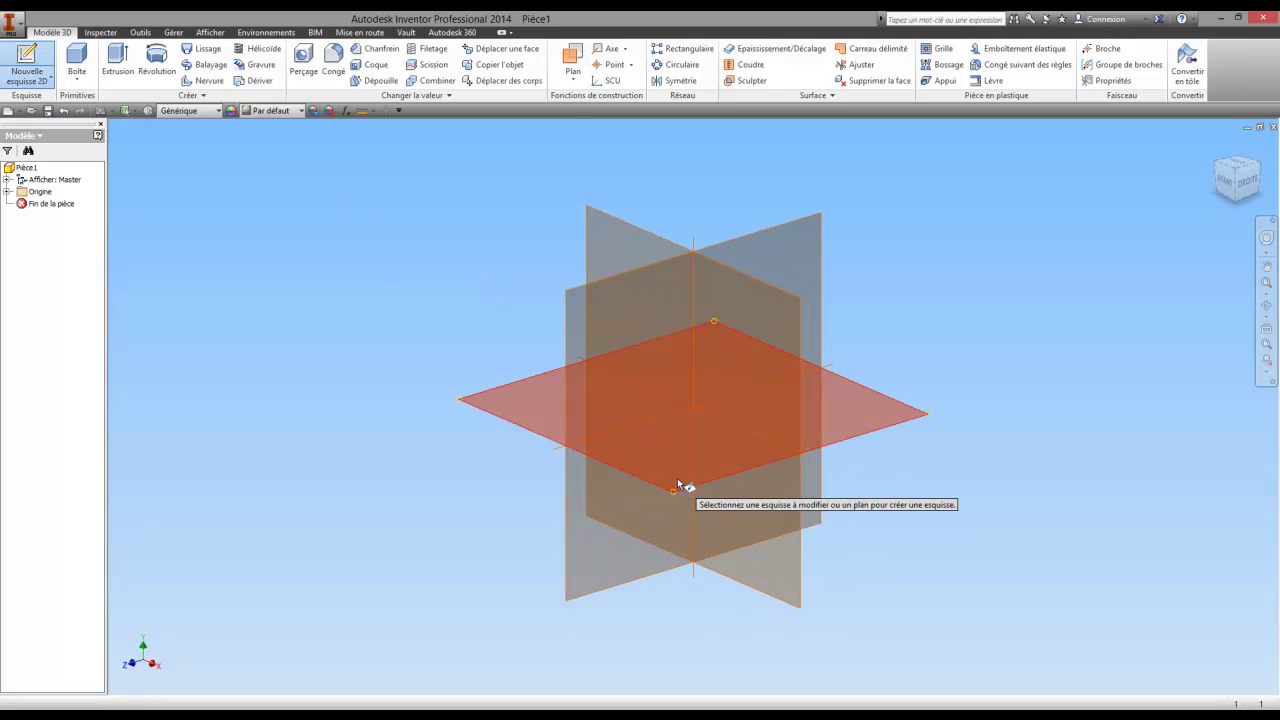
click(678, 485)
Draw a large rectangle from the origin by two opposite corners, then end the Rectangle tool
click(100, 78)
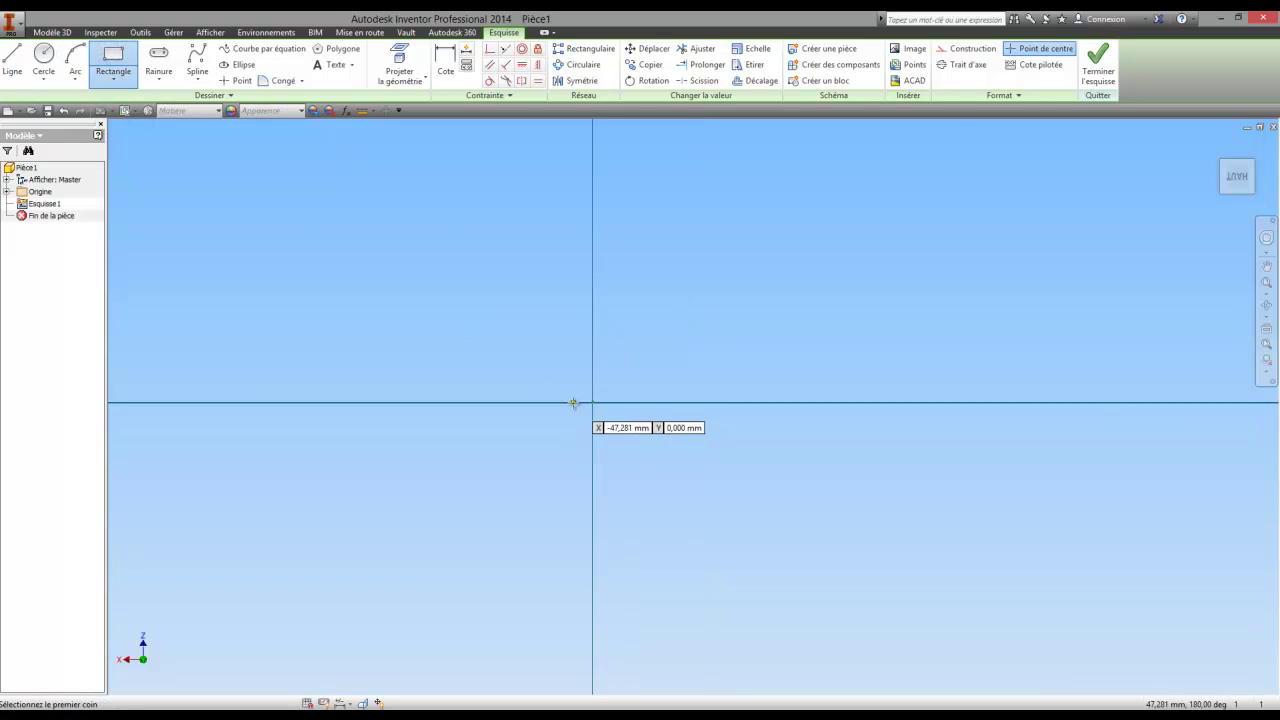
click(777, 414)
scroll(401, 248, down, 4)
scroll(401, 248, down, 3)
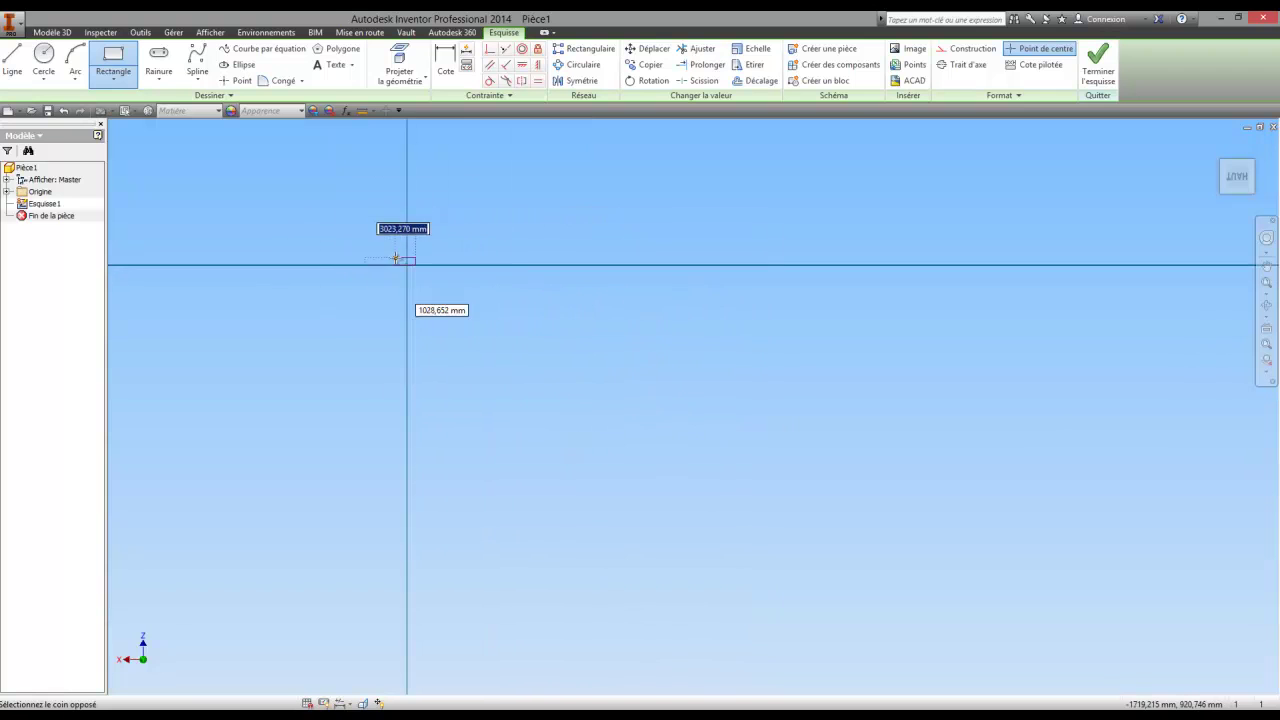
click(1144, 571)
right_click(1029, 445)
click(1069, 444)
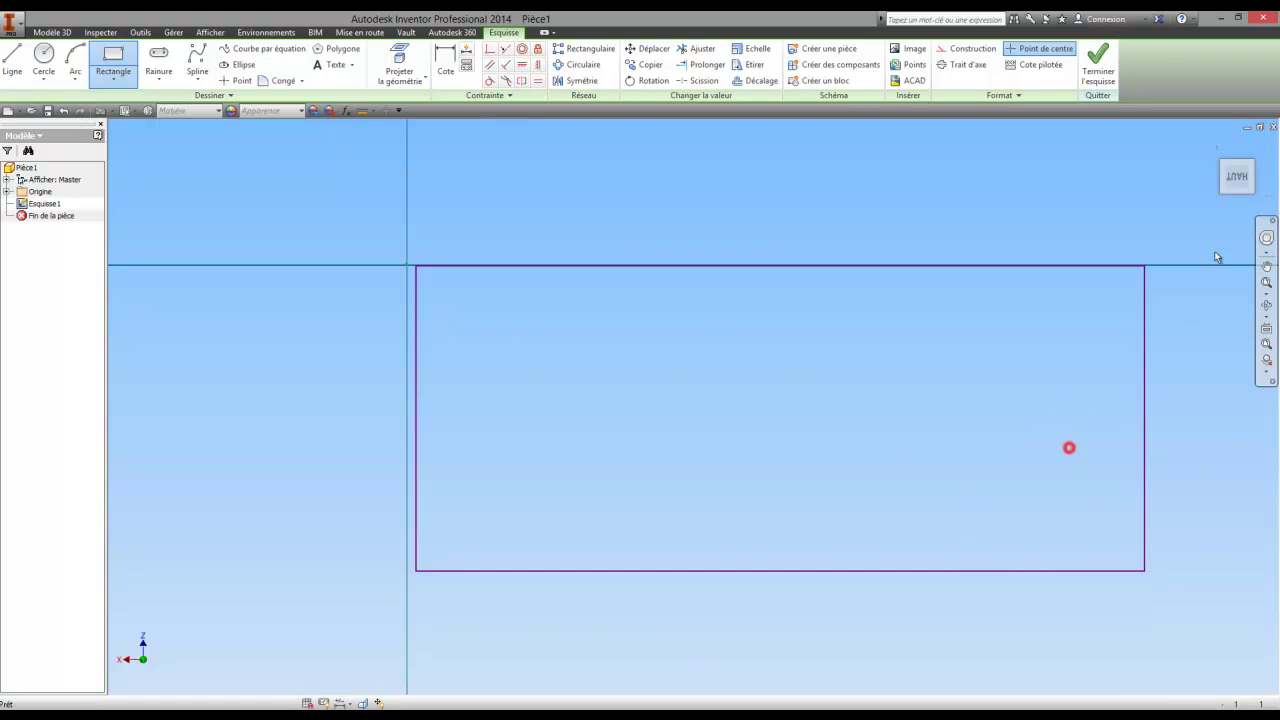
Finish the sketch, extrude the rectangle 100 mm into a solid plate, and centre it in view
click(1097, 62)
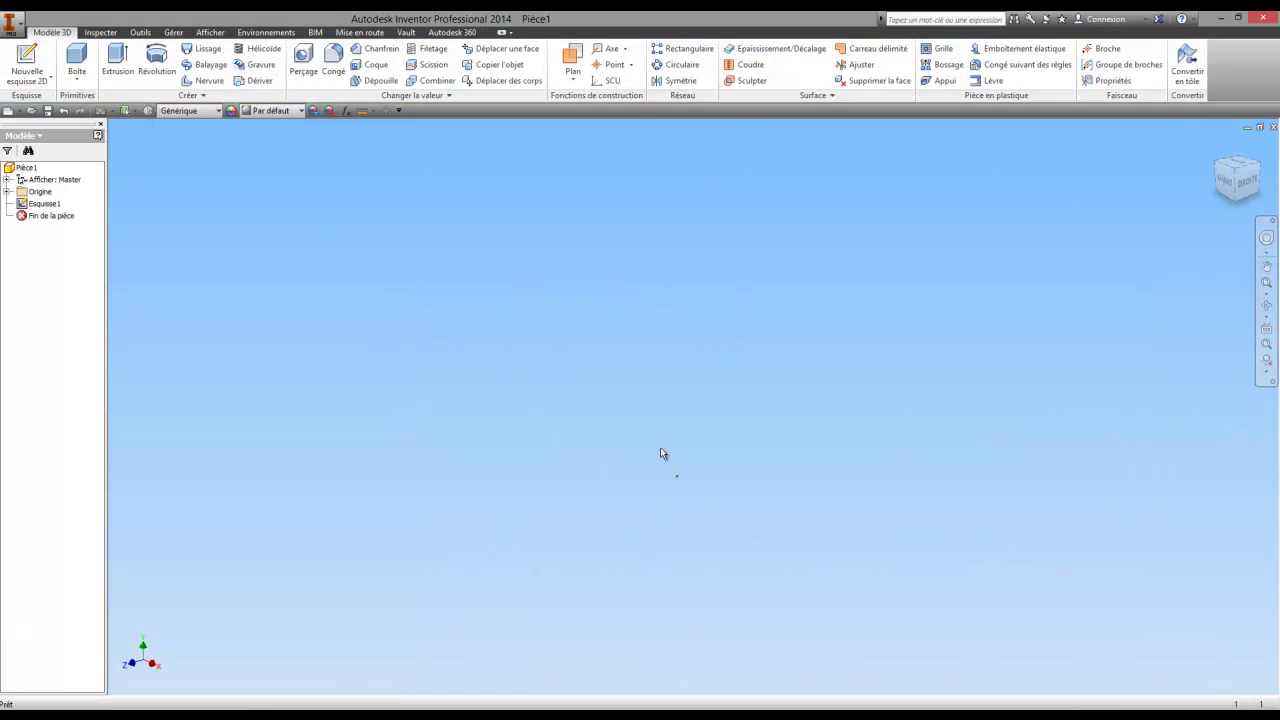
click(120, 62)
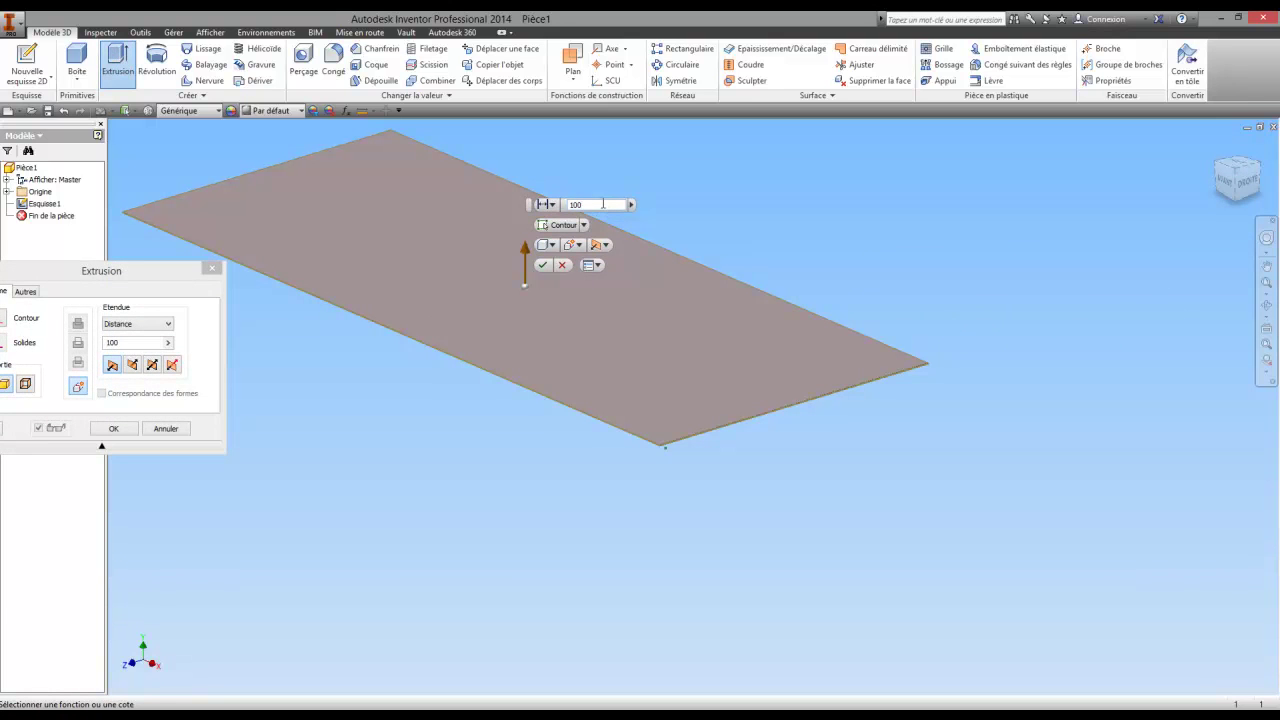
key(Return)
scroll(455, 398, up, 4)
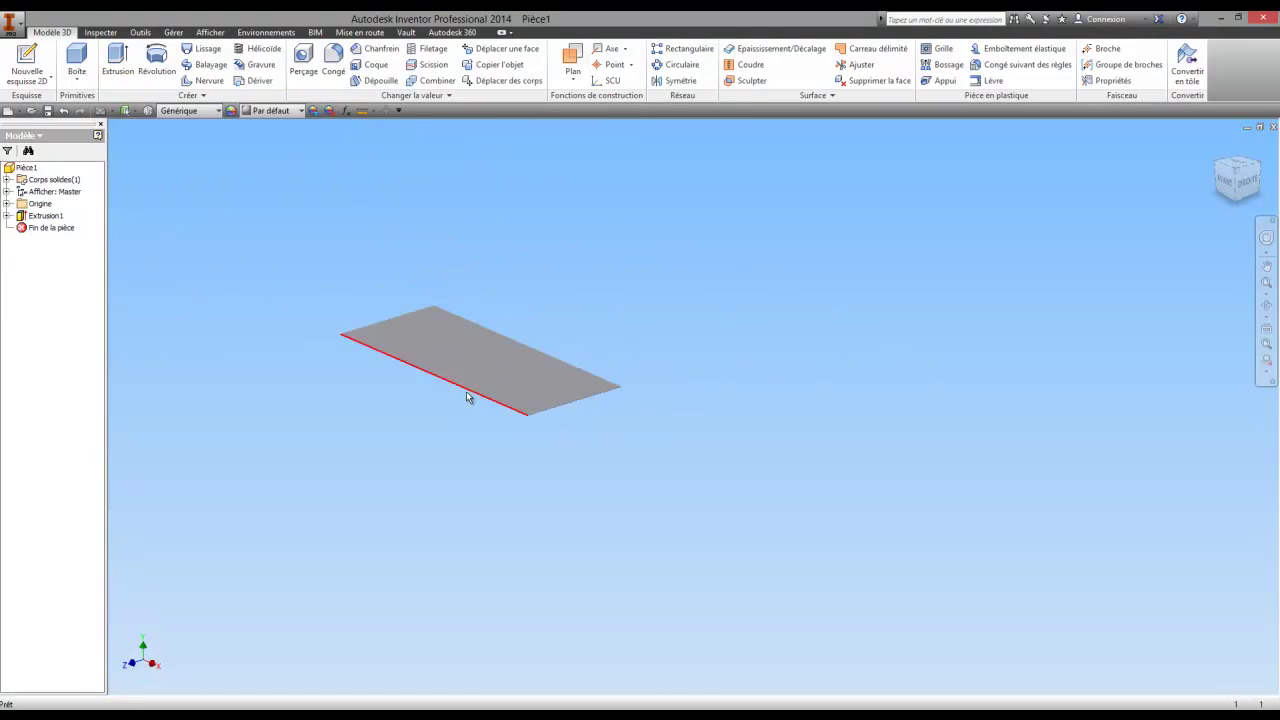
scroll(464, 397, down, 3)
middle_drag(398, 211, 563, 298)
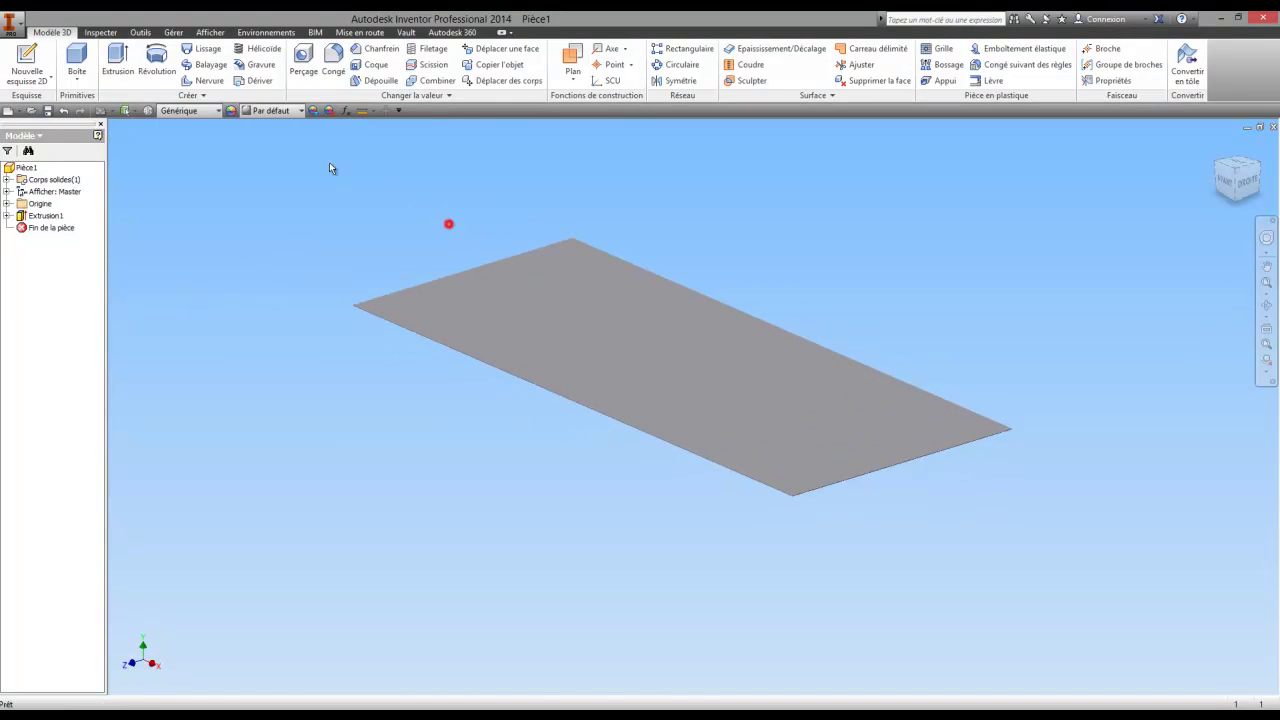
click(231, 110)
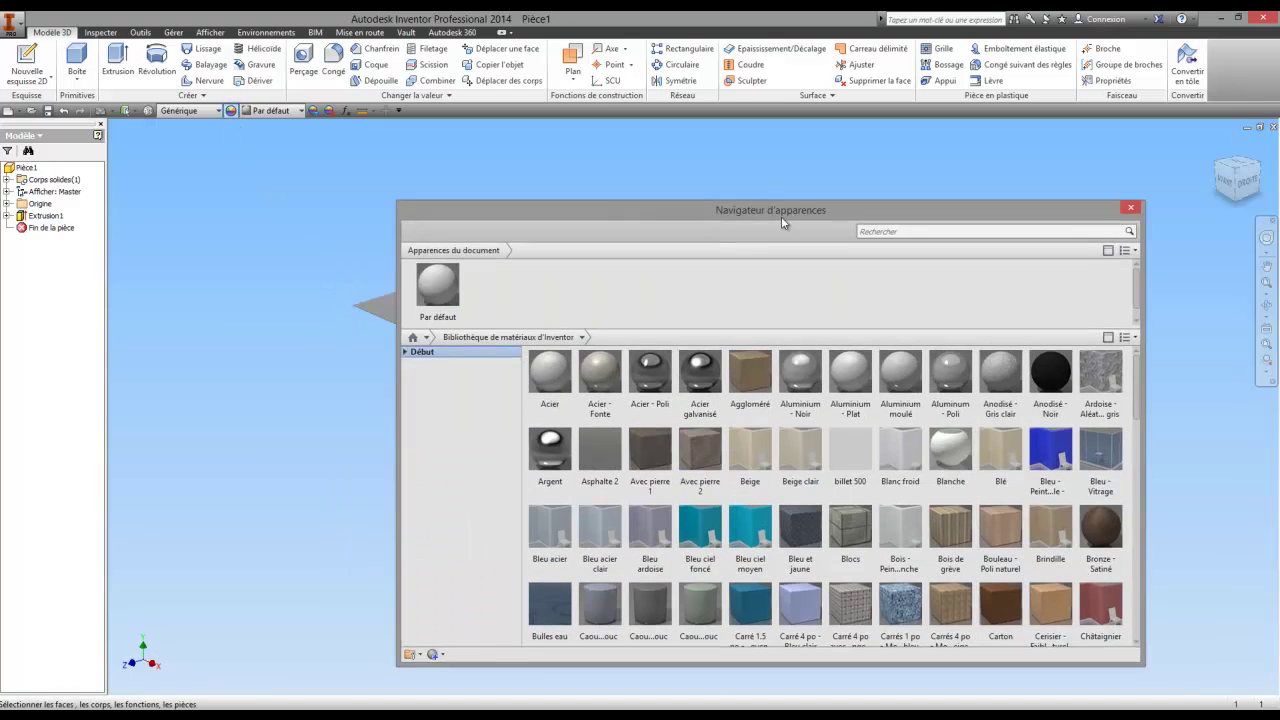
drag(708, 216, 650, 180)
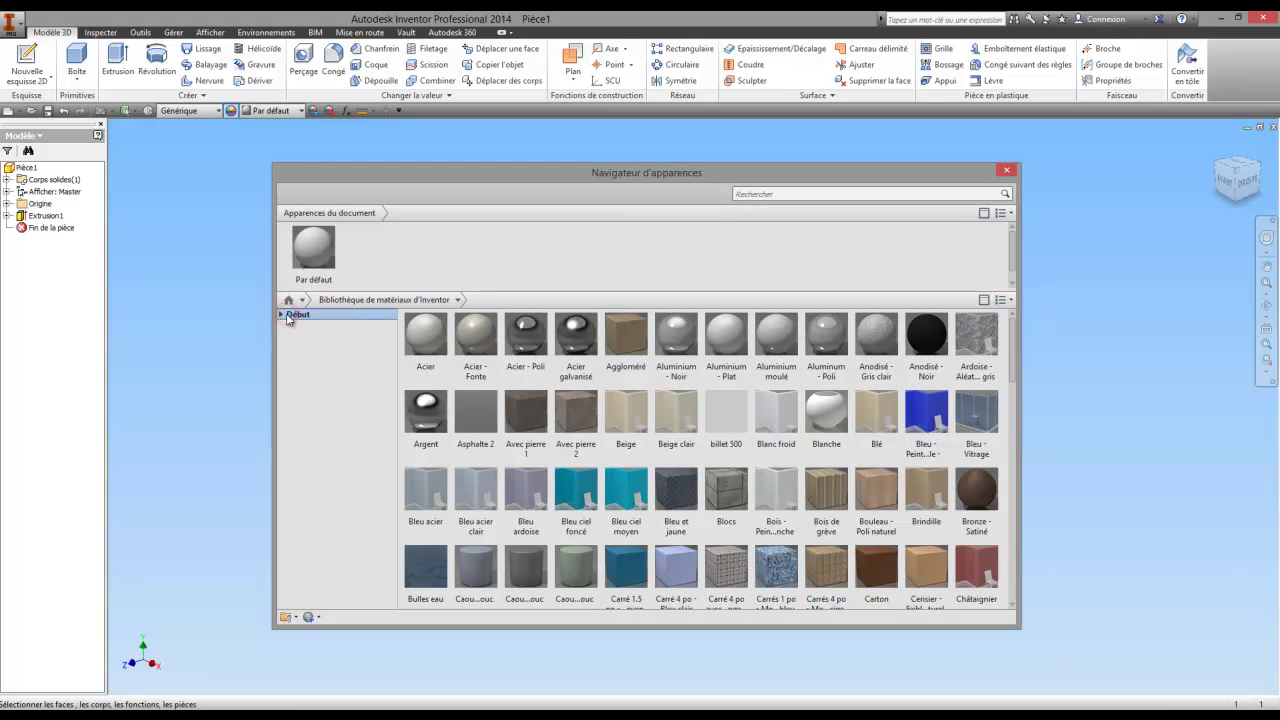
click(289, 316)
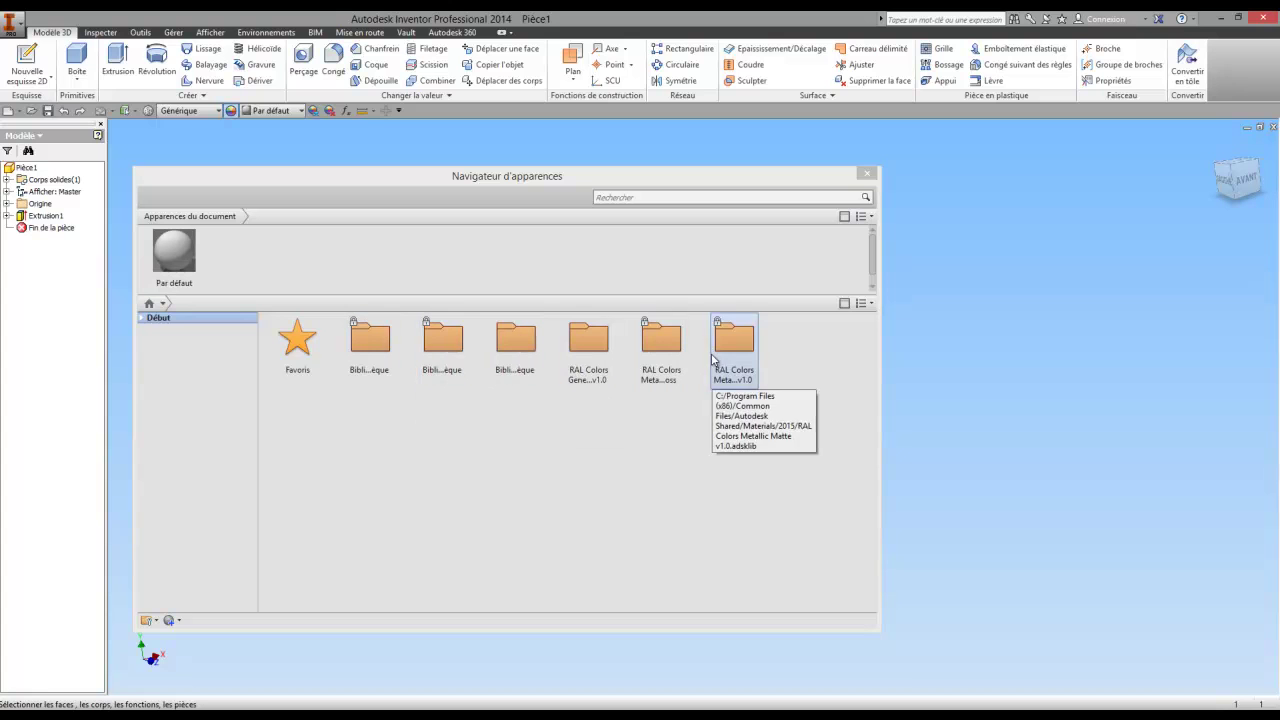
click(623, 457)
click(579, 345)
double_click(579, 345)
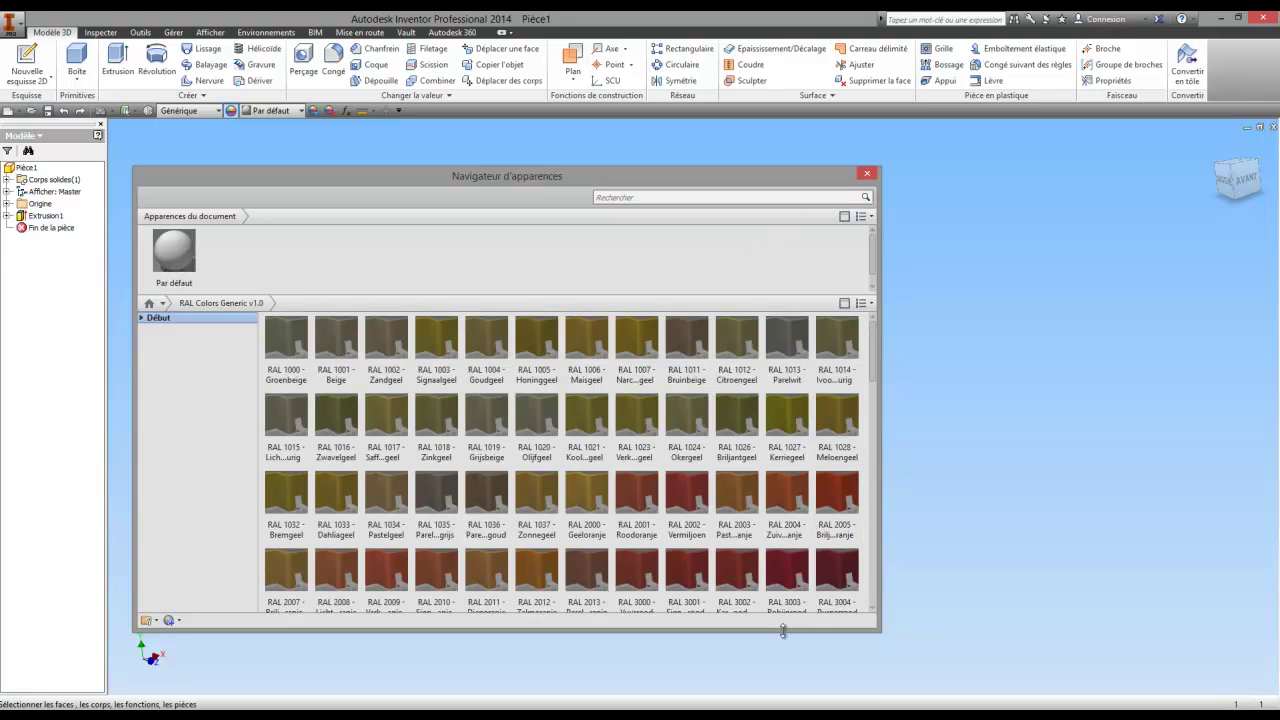
drag(783, 630, 783, 706)
drag(871, 407, 857, 669)
scroll(737, 486, up, 3)
click(200, 318)
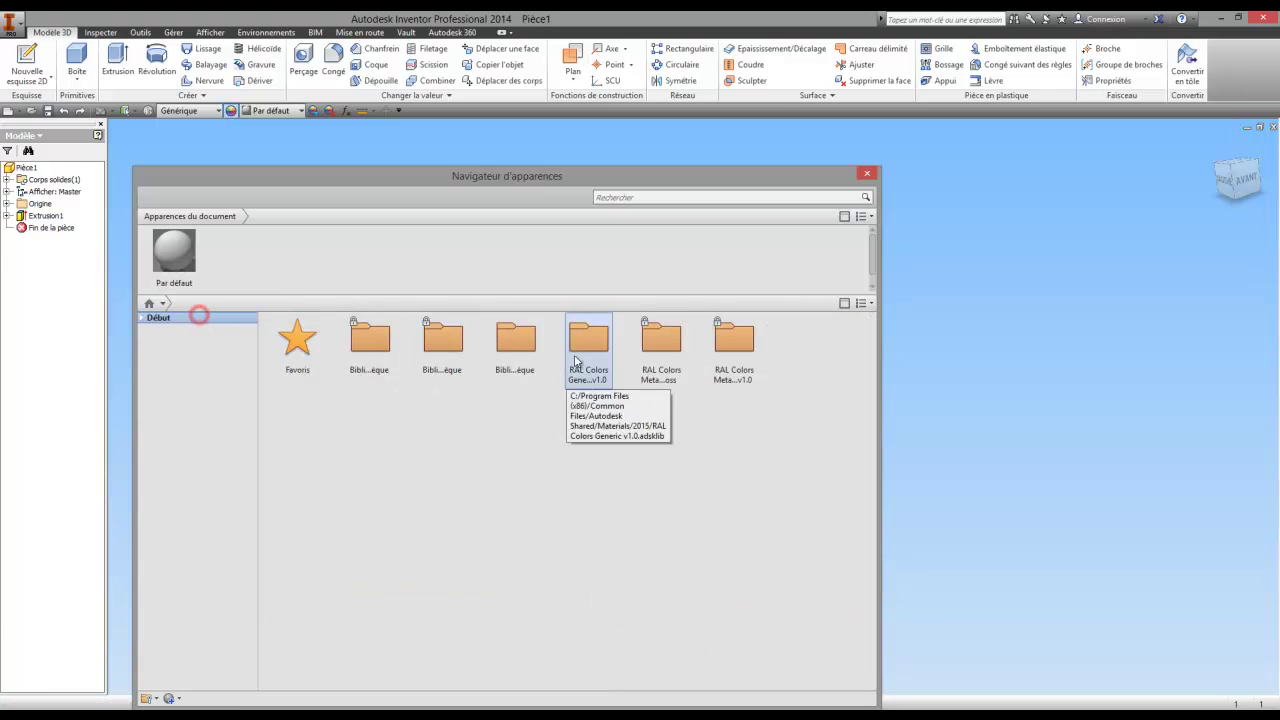
double_click(660, 333)
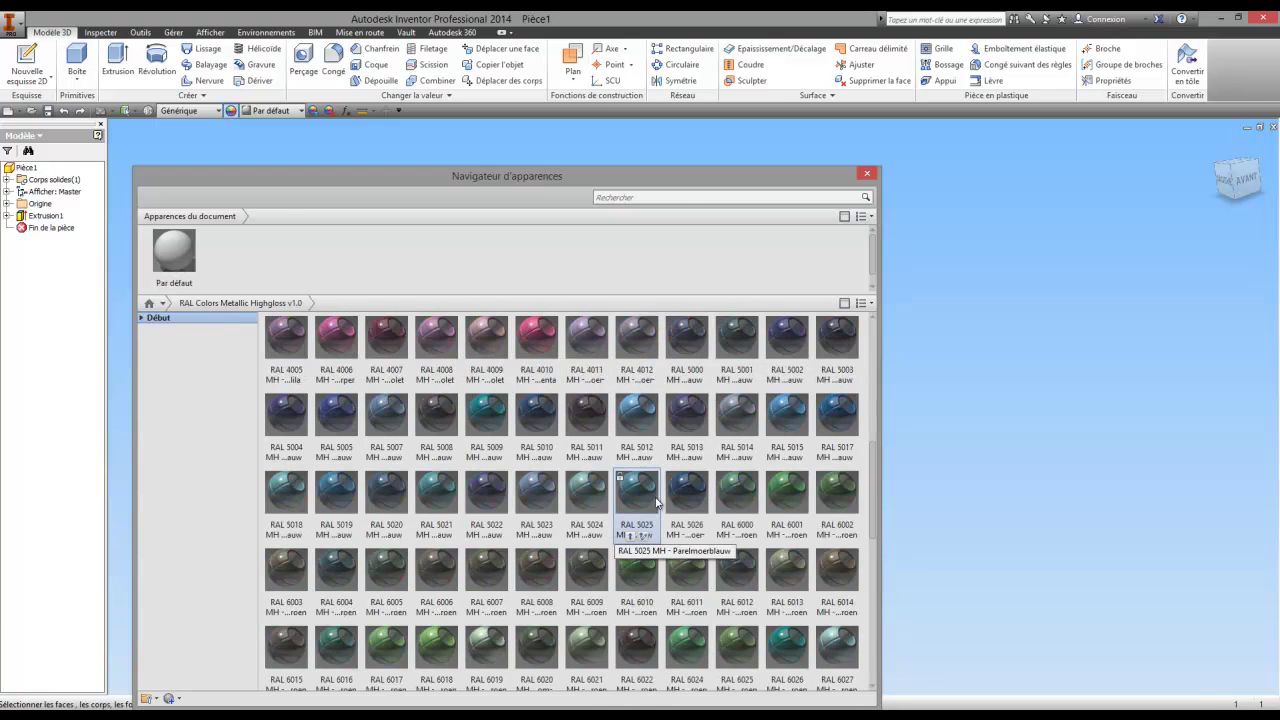
scroll(461, 371, down, 1)
scroll(461, 371, up, 1)
click(226, 318)
click(735, 343)
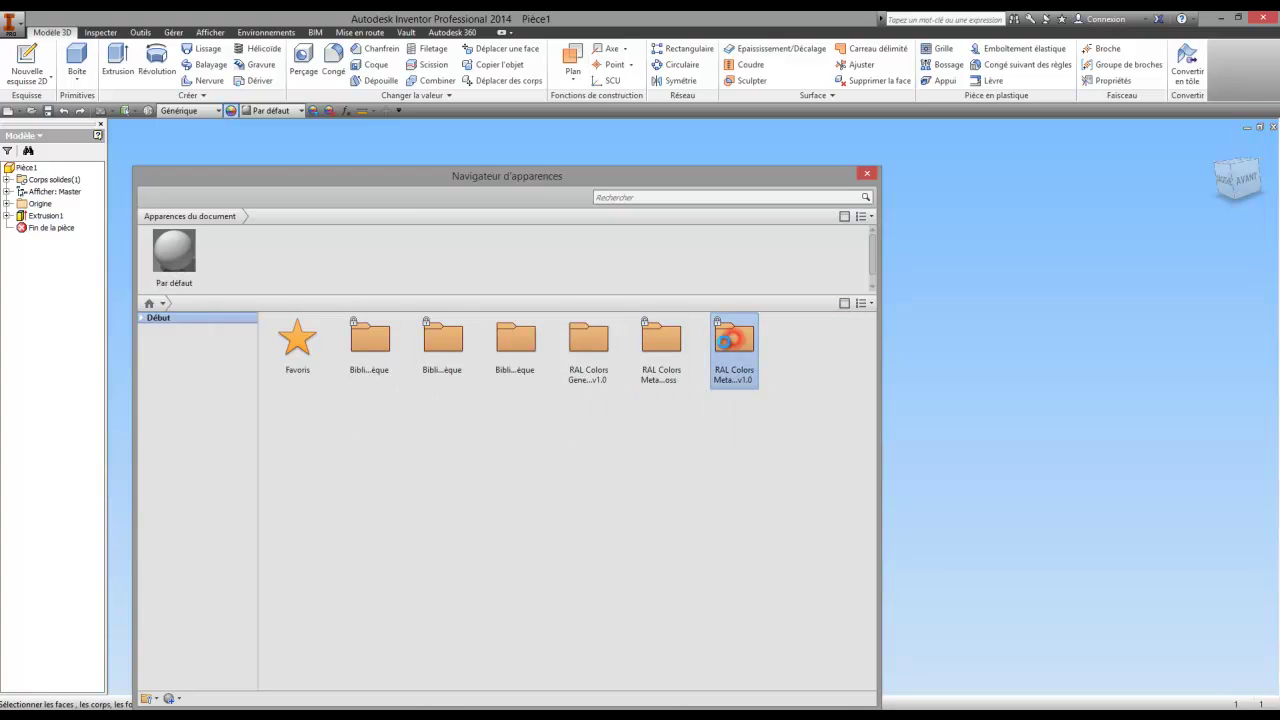
scroll(586, 450, down, 3)
scroll(586, 528, down, 2)
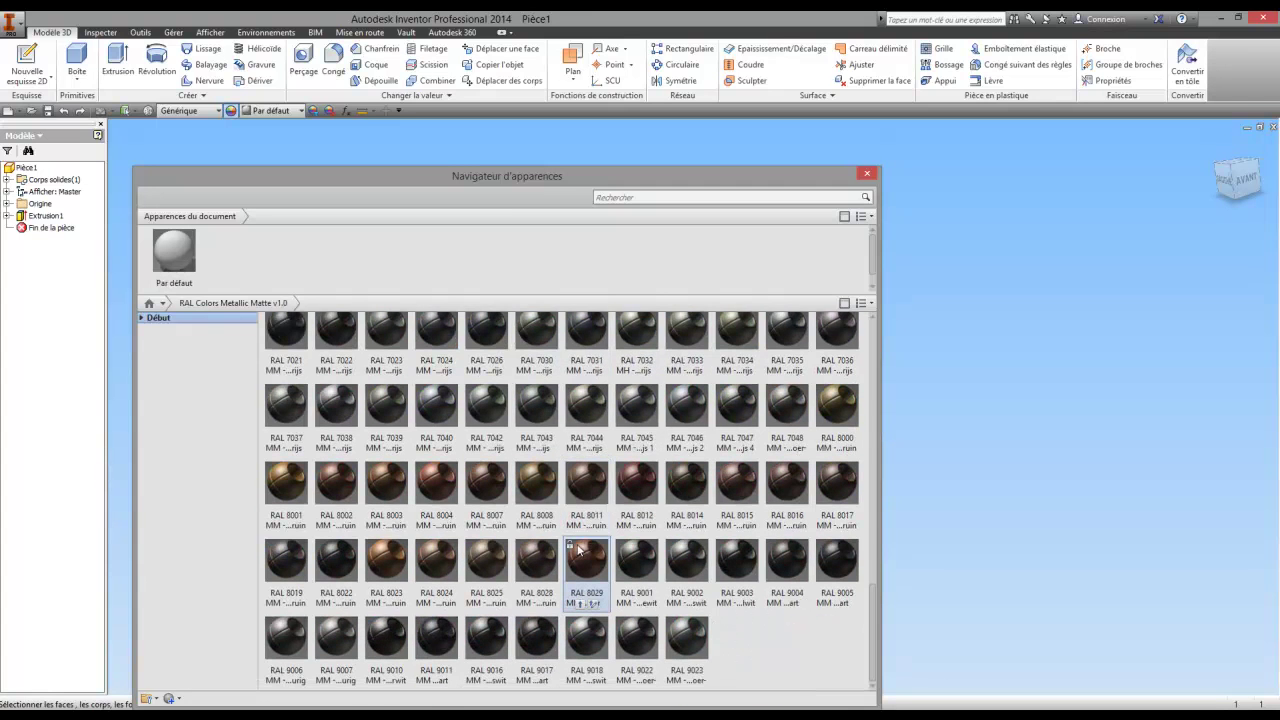
scroll(586, 543, up, 5)
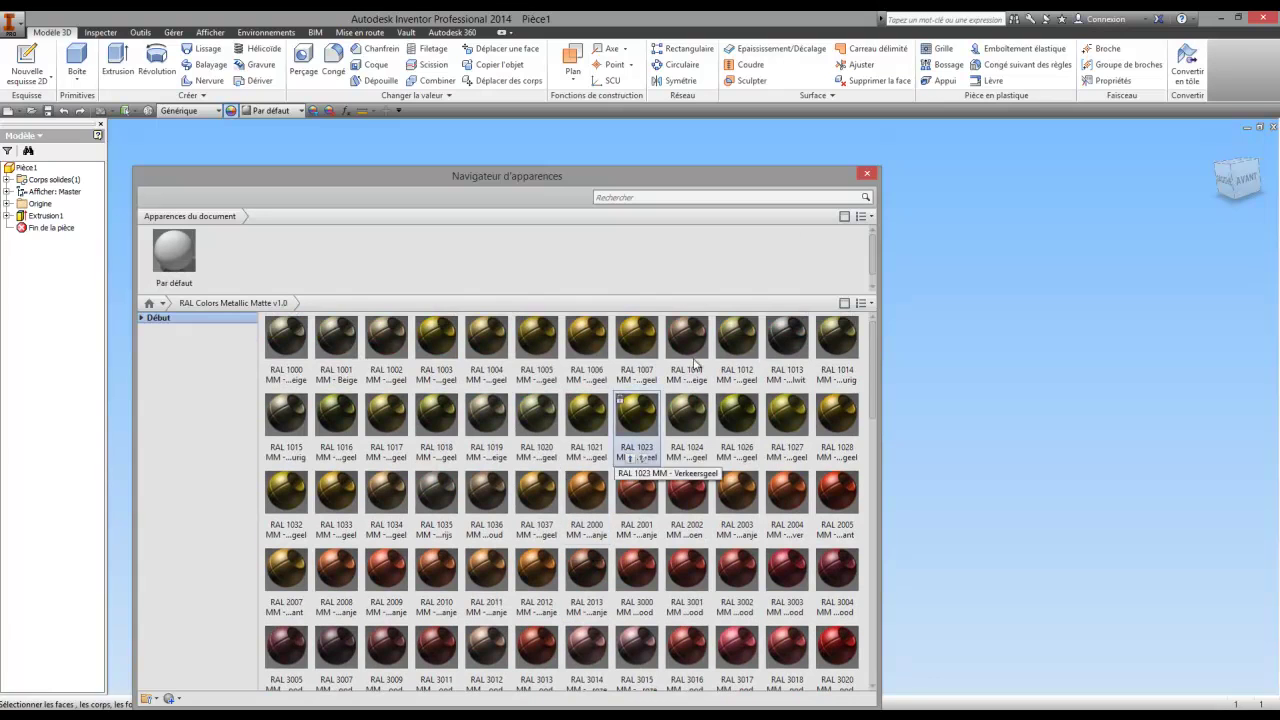
click(866, 176)
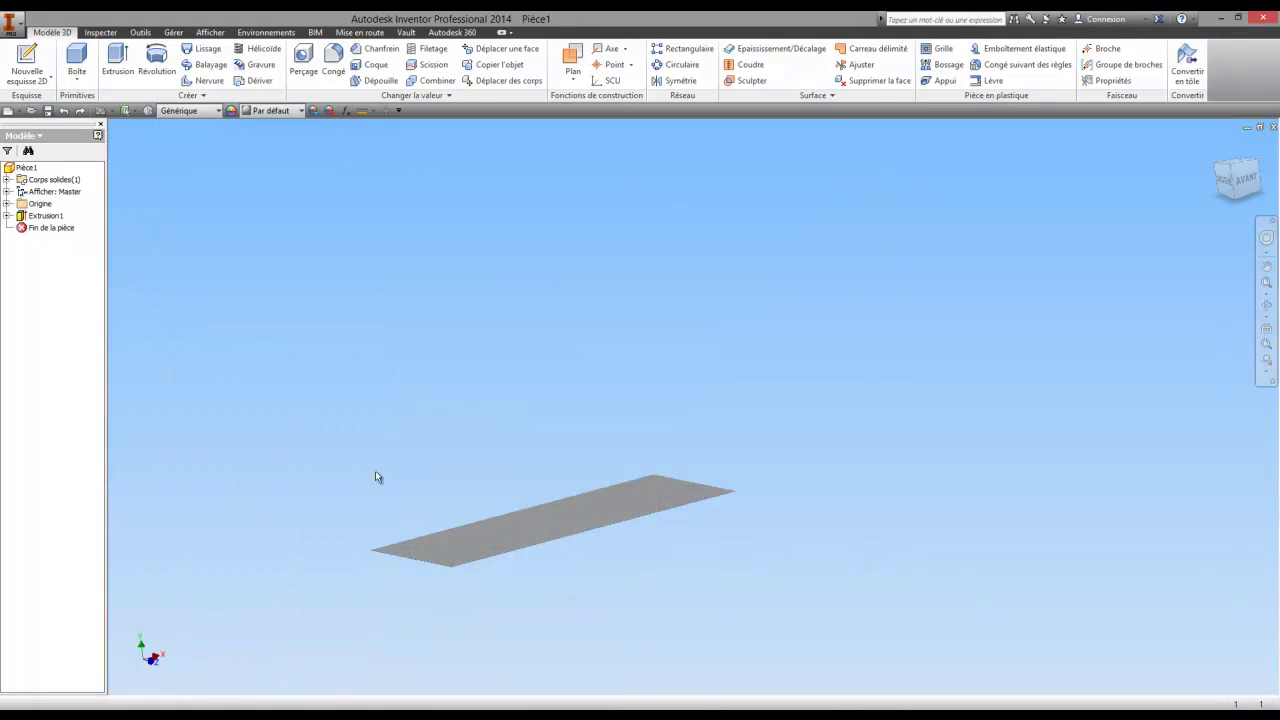
Edit Extrusion1 to a distance of 100000, making the plate a thick box, and centre the view
right_click(36, 216)
click(83, 312)
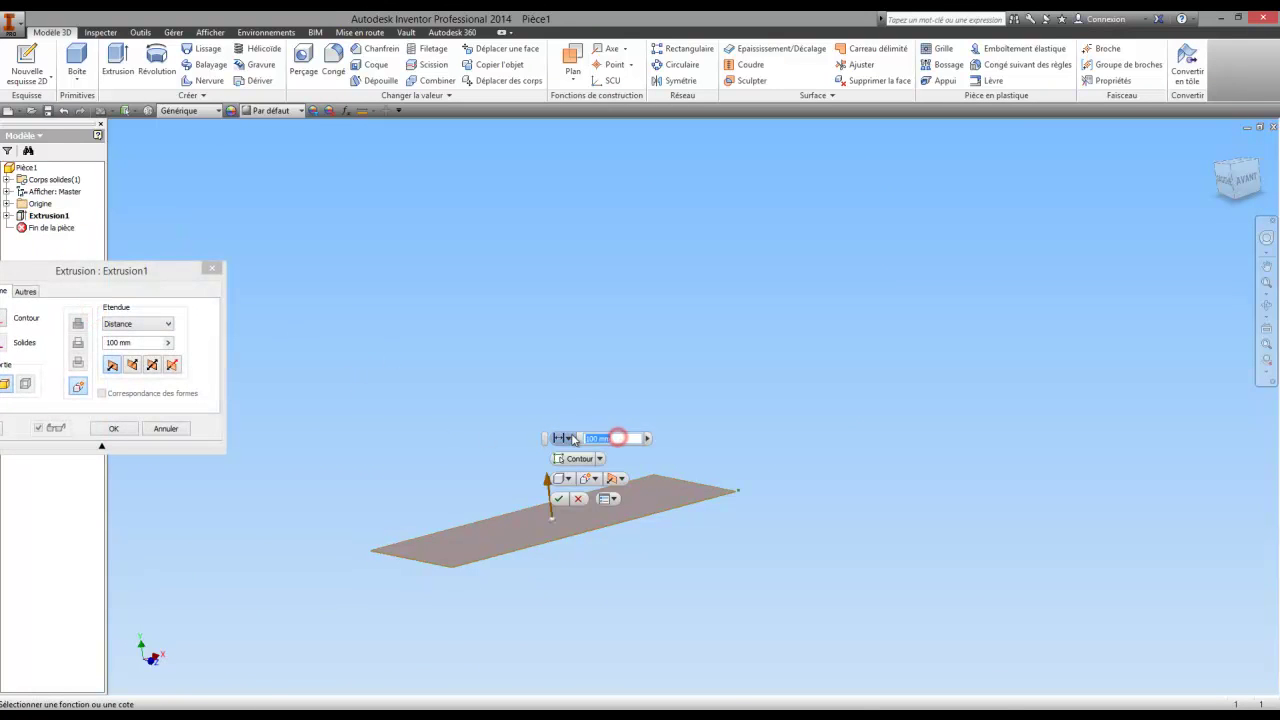
text(1000)
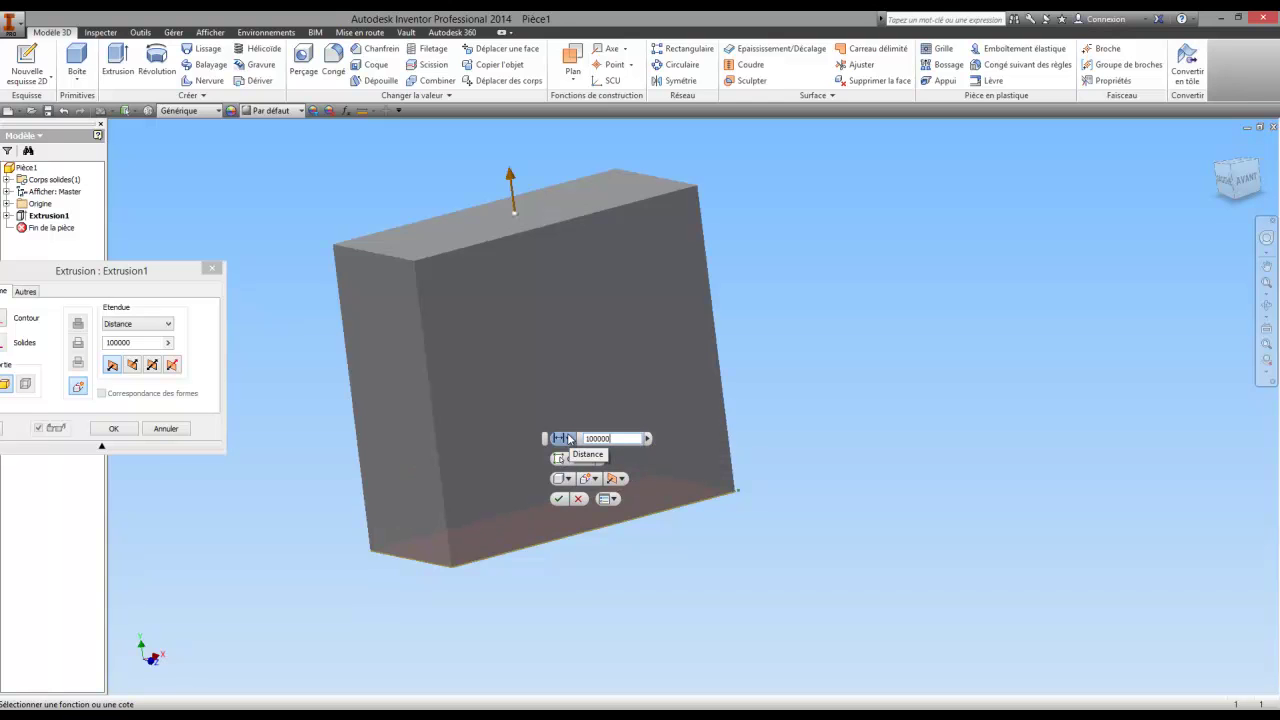
click(566, 507)
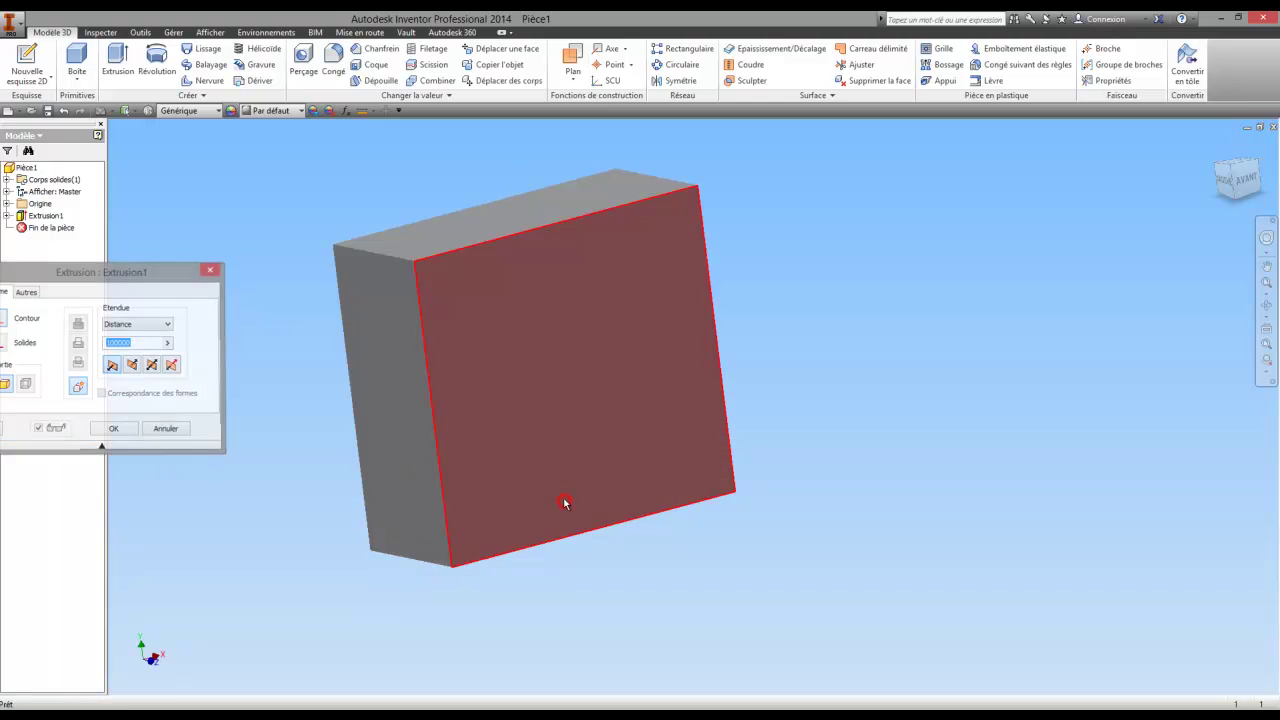
middle_drag(846, 460, 885, 429)
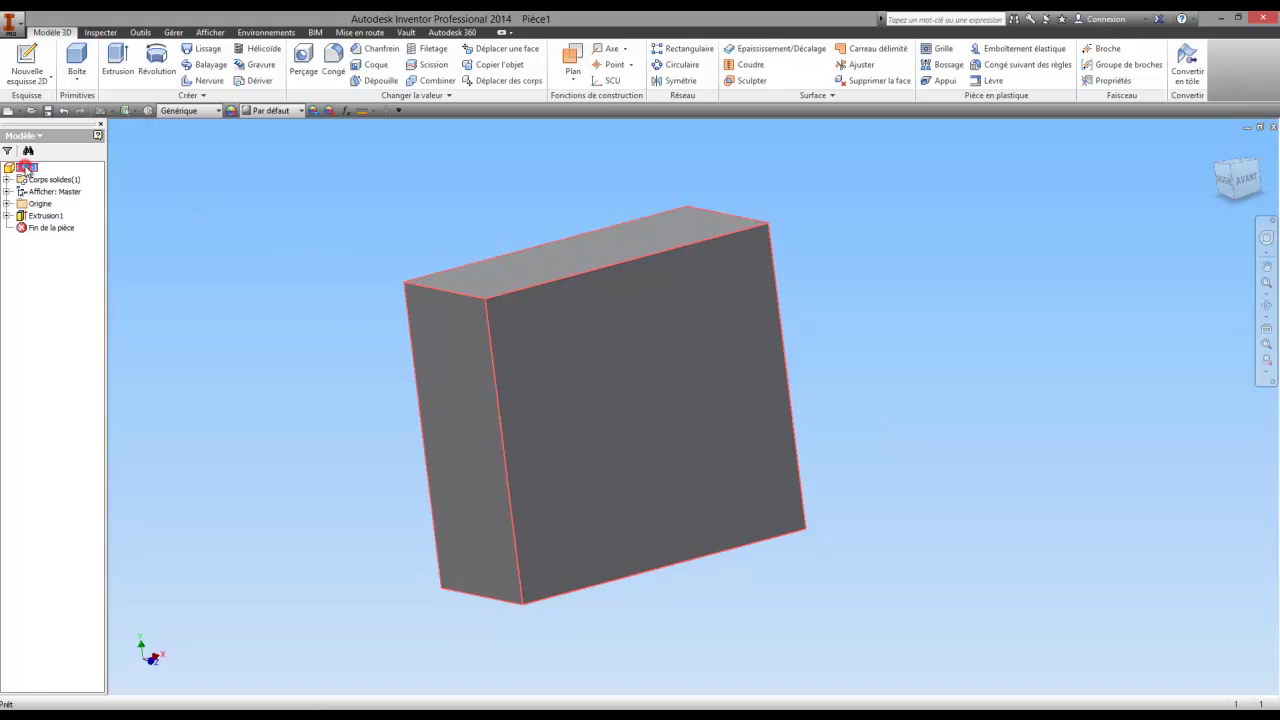
Set the quick appearance list's library to RAL Colors Generic v1.0
click(302, 111)
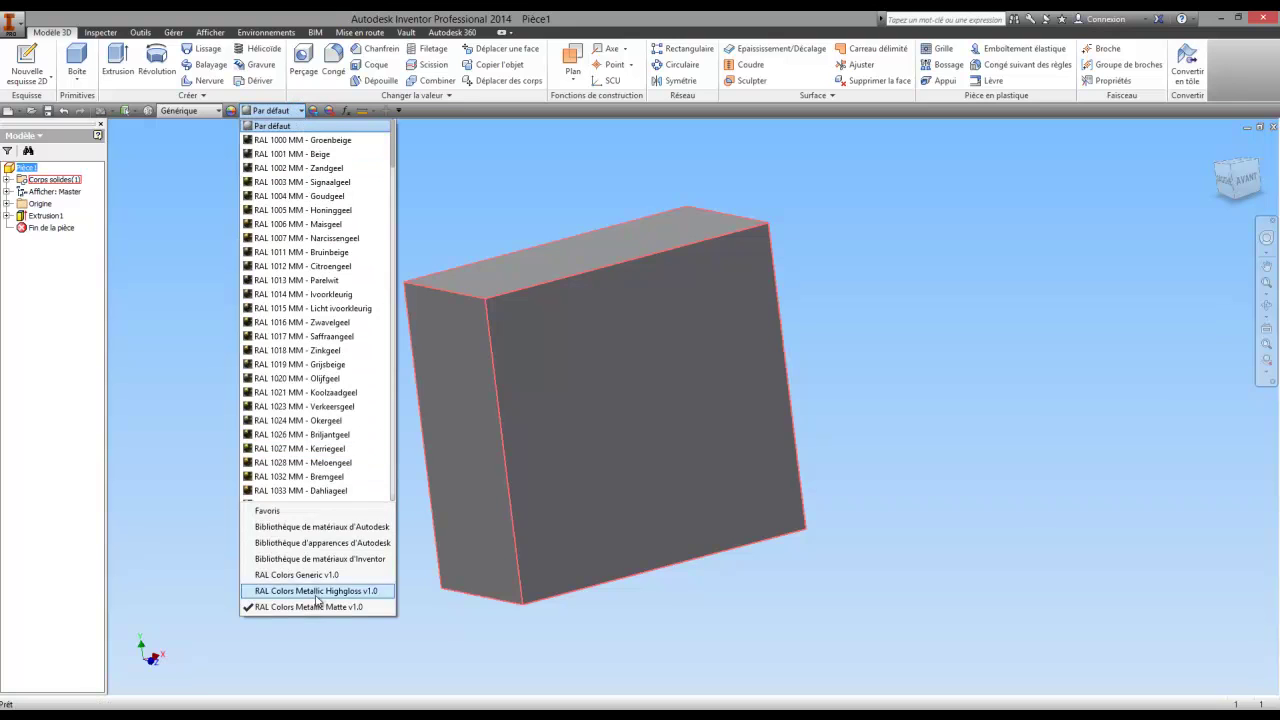
click(327, 527)
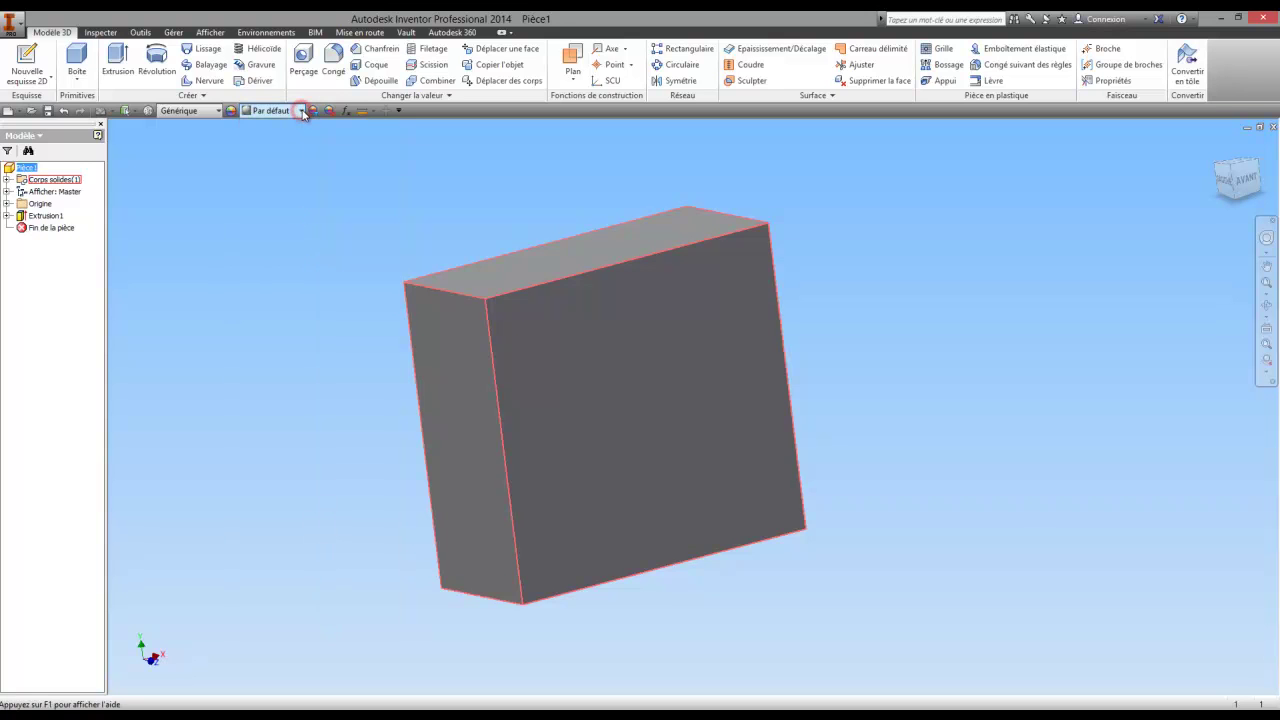
click(301, 111)
scroll(320, 415, down, 4)
scroll(323, 440, up, 3)
scroll(316, 500, up, 1)
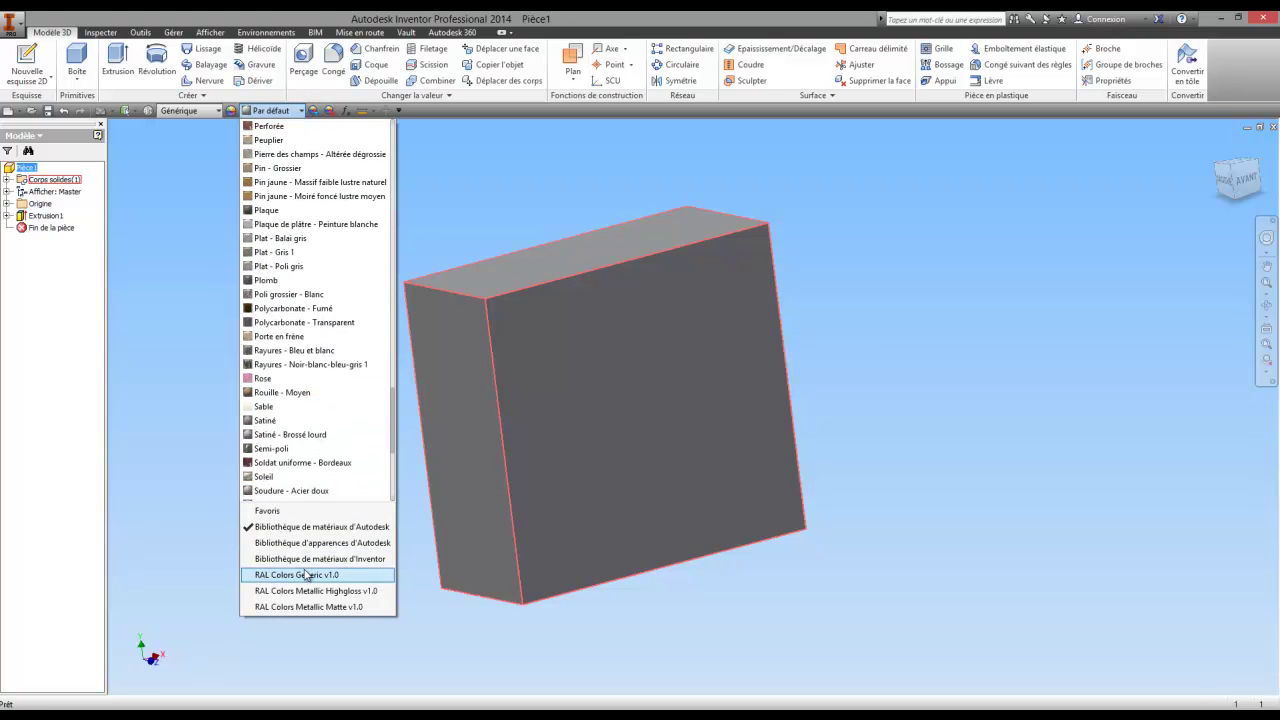
click(306, 575)
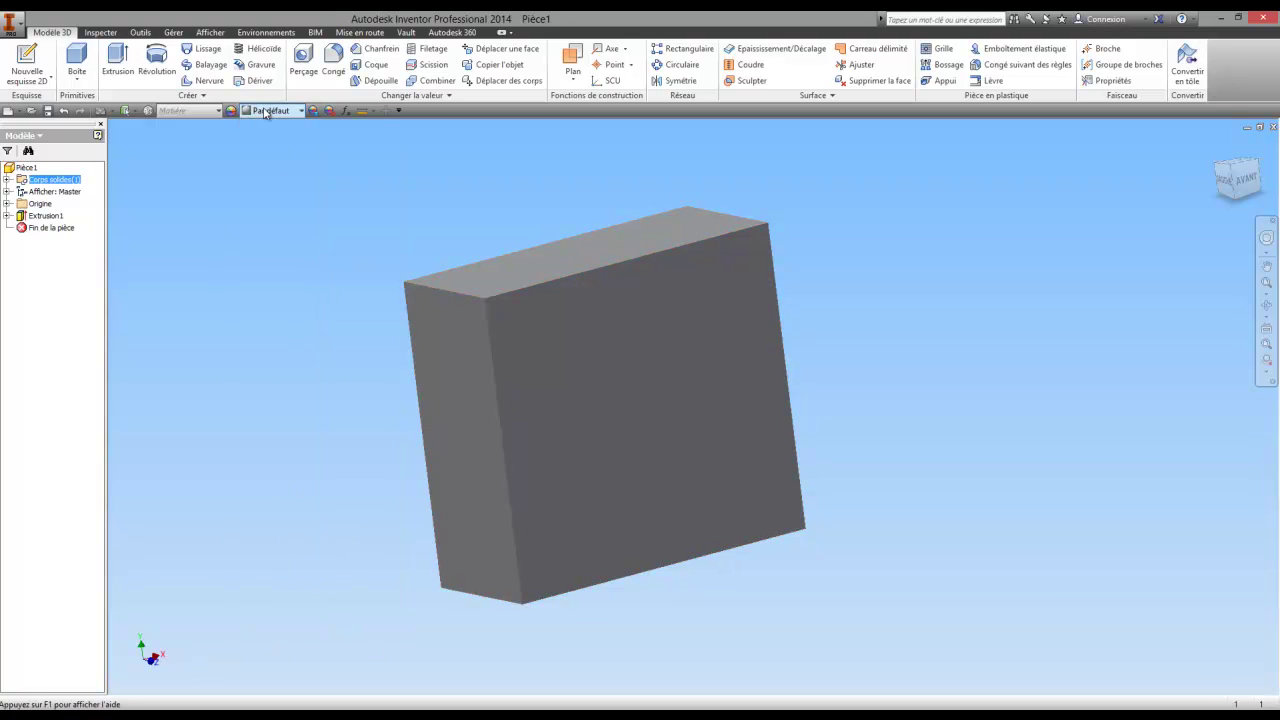
Select the part Pièce1 and colour it RAL 5009 dark blue
click(20, 167)
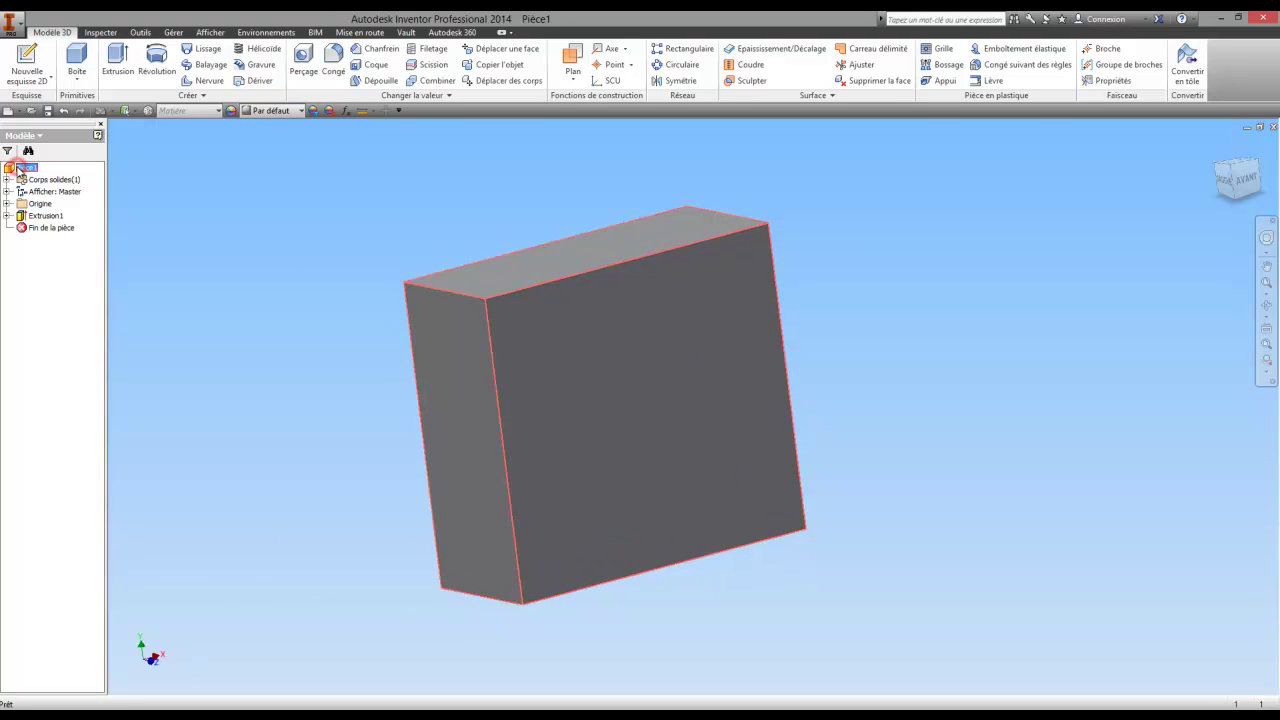
click(300, 112)
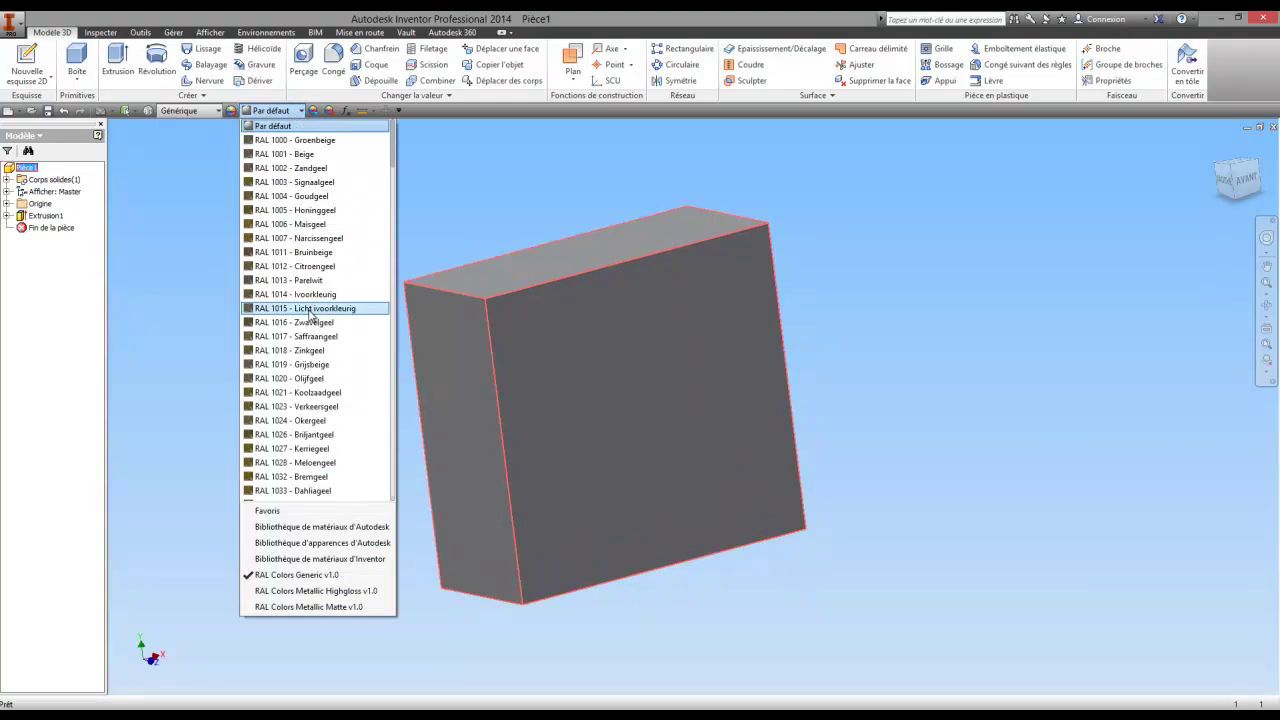
scroll(312, 454, down, 2)
scroll(312, 454, down, 2)
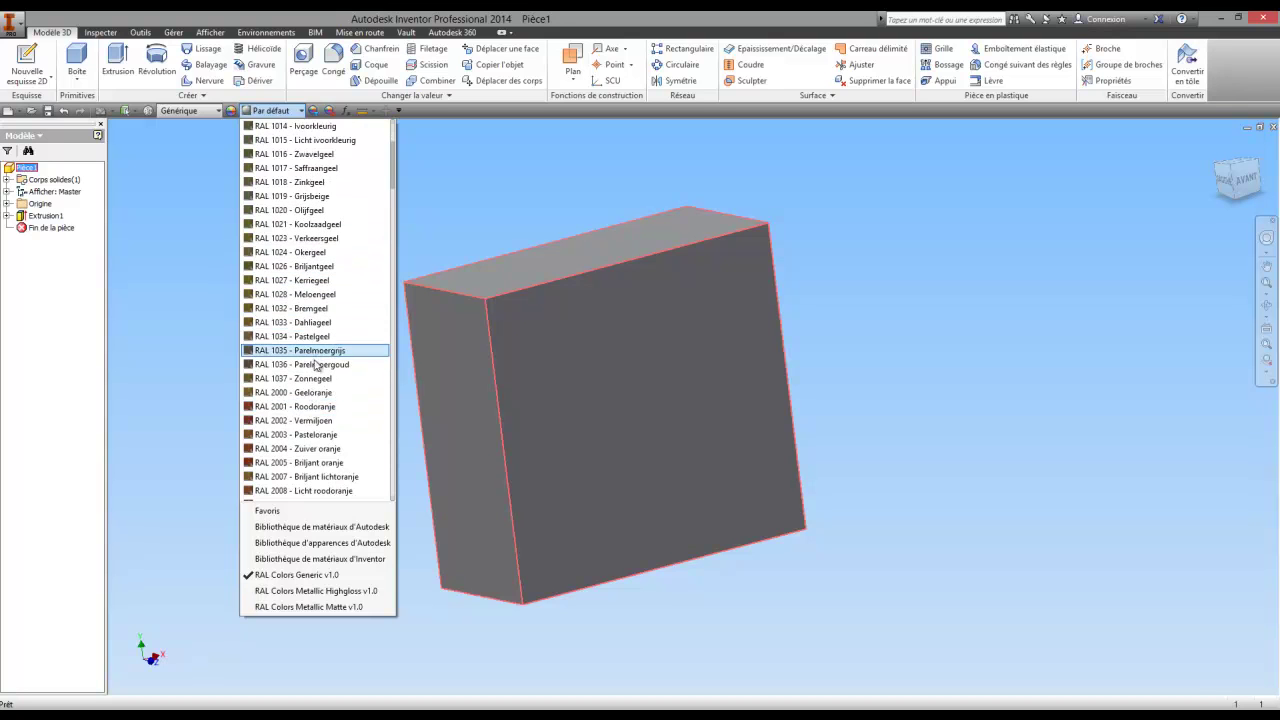
scroll(314, 378, down, 1)
scroll(314, 378, down, 4)
scroll(310, 390, down, 3)
scroll(296, 425, down, 4)
scroll(296, 425, down, 1)
scroll(296, 425, down, 2)
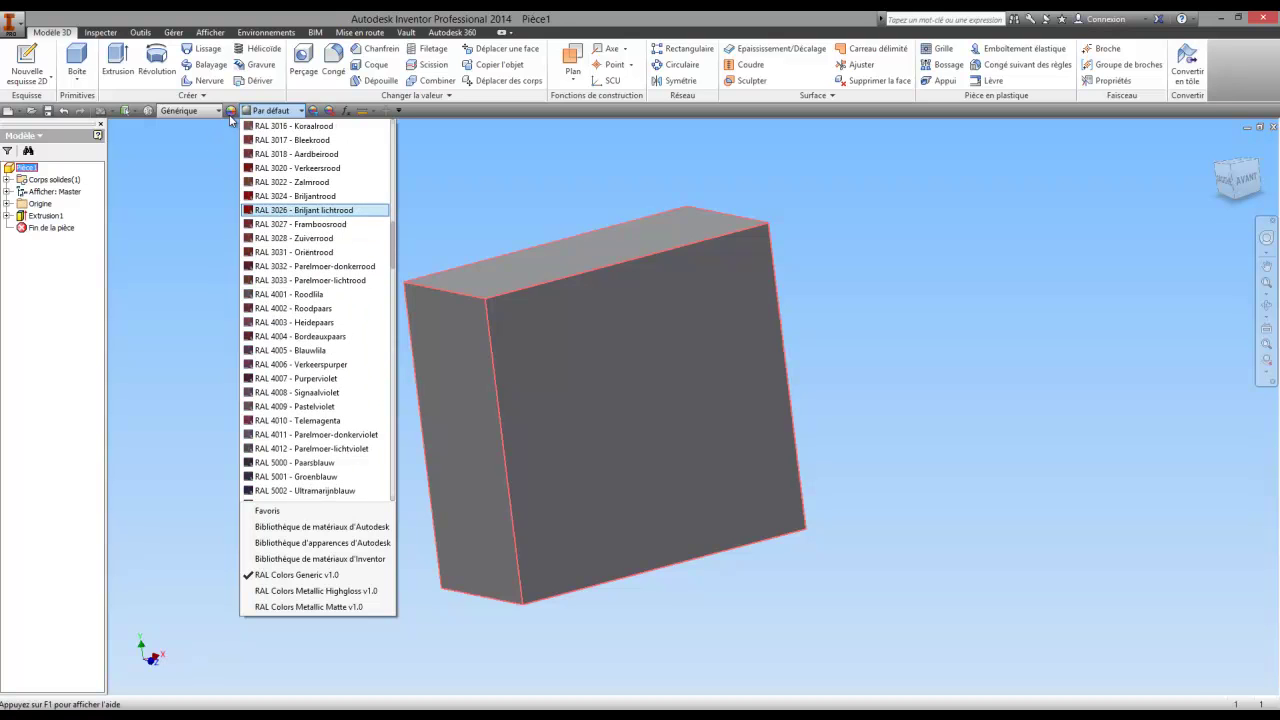
scroll(300, 410, down, 2)
scroll(304, 425, down, 1)
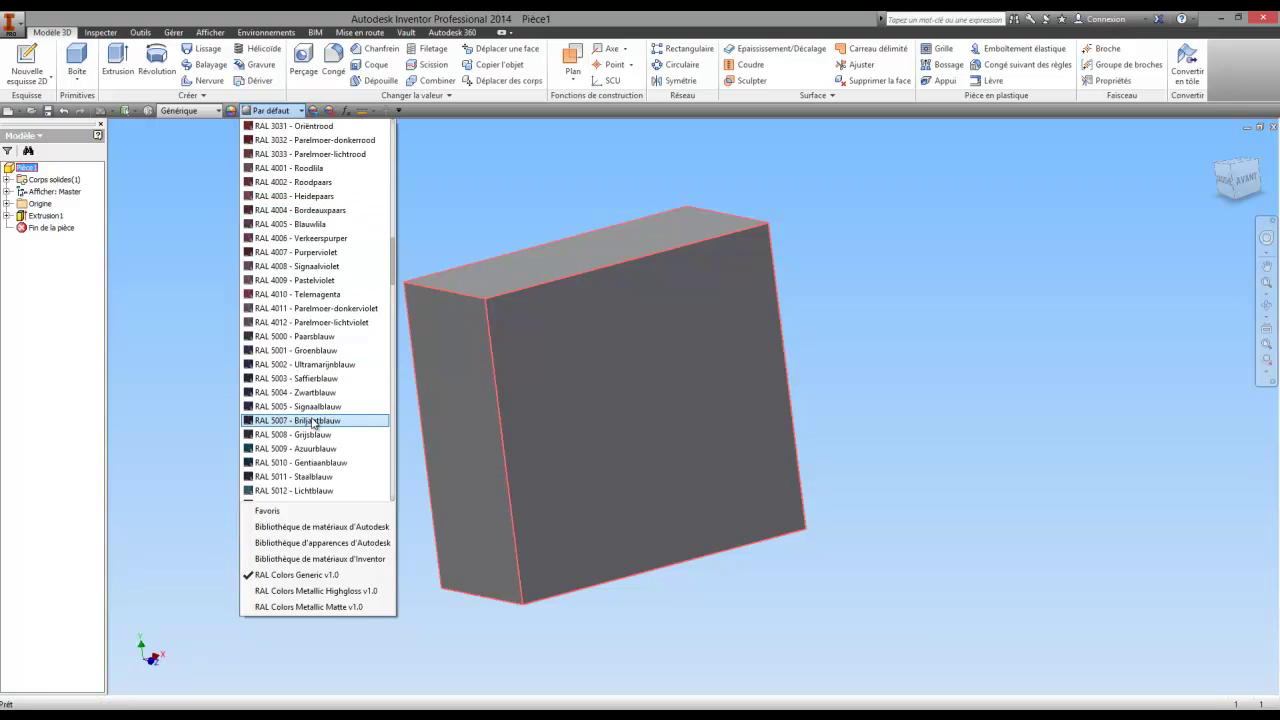
click(305, 449)
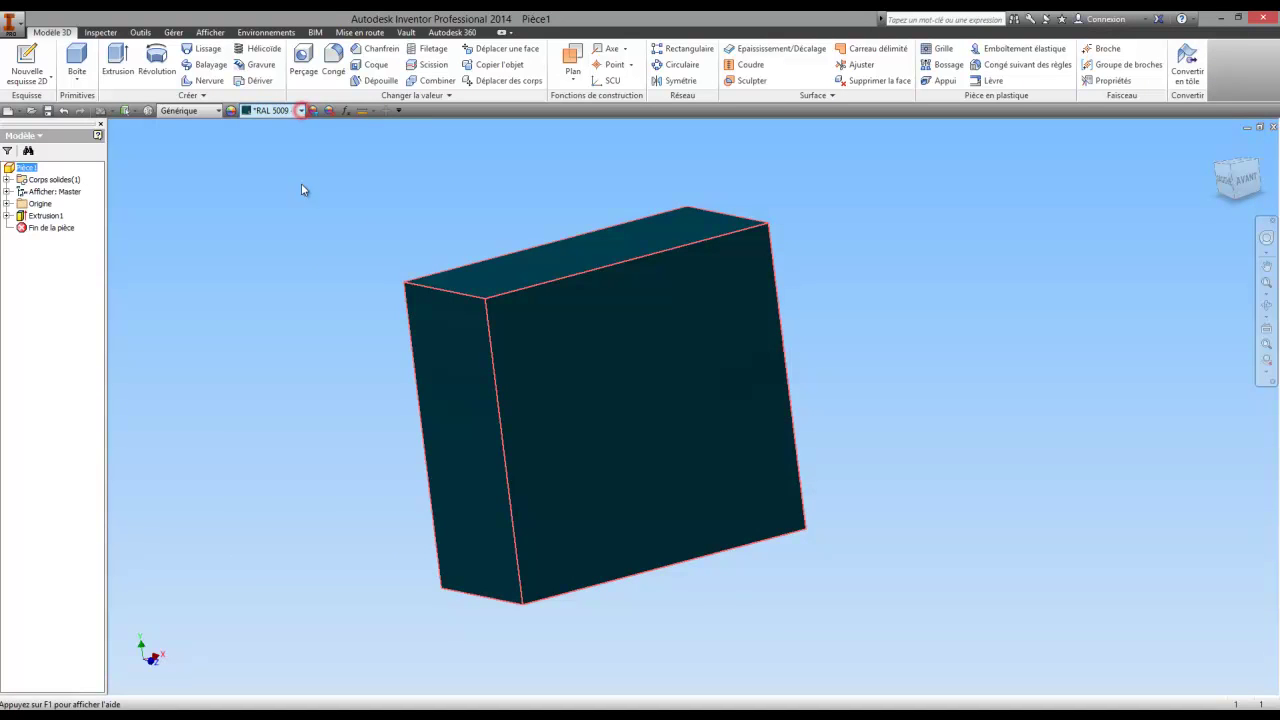
Change the part's appearance to RAL 6019 light green
click(300, 110)
scroll(300, 477, down, 1)
scroll(300, 457, down, 2)
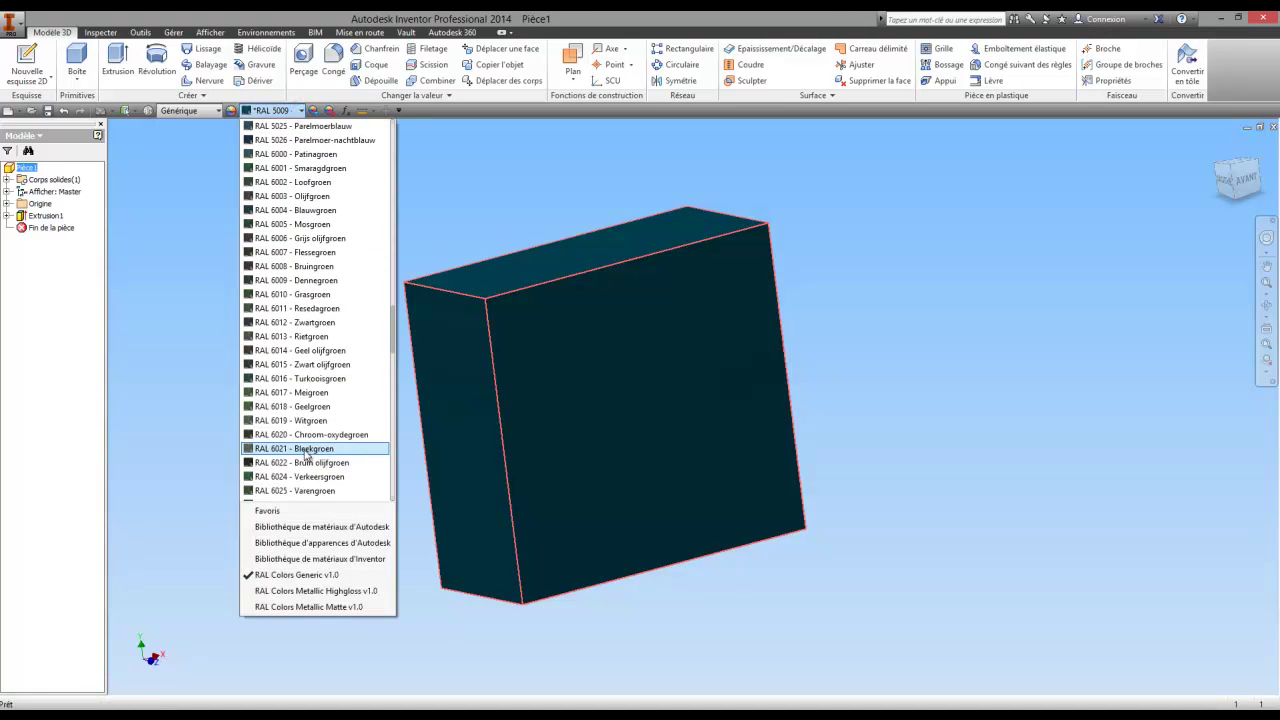
click(306, 421)
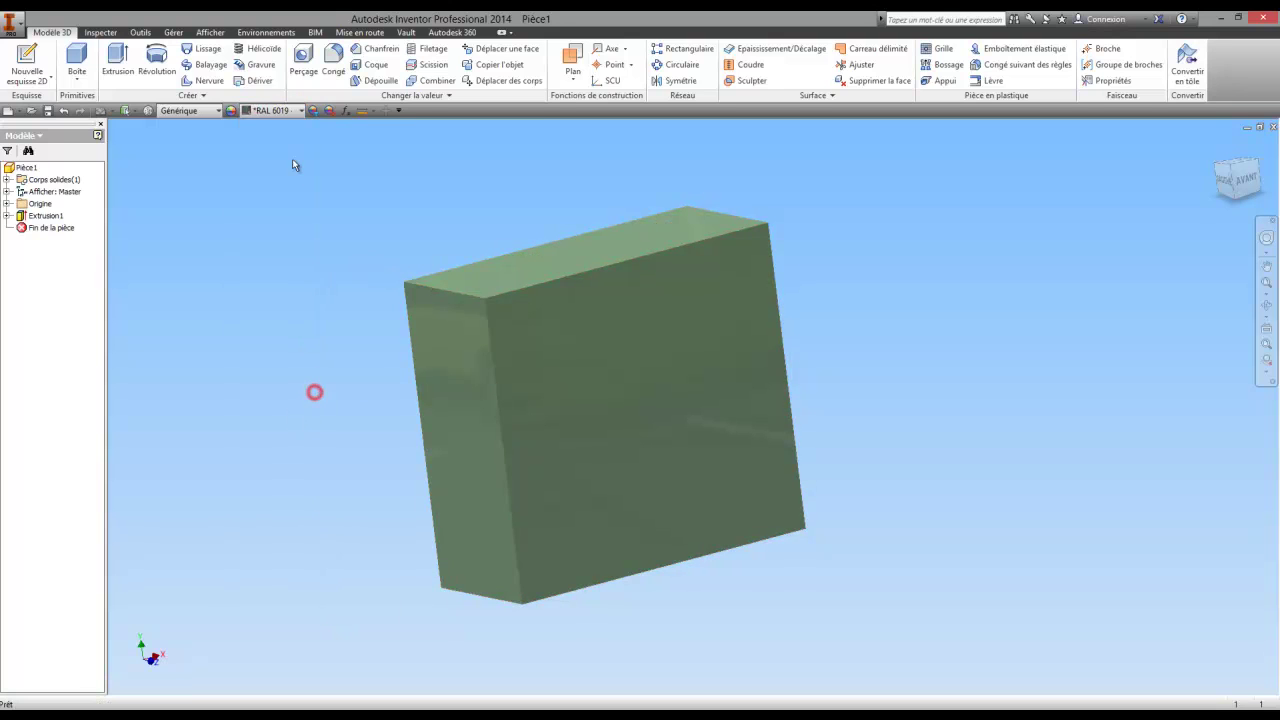
Select Pièce1 and apply RAL 7009 MH Groengrijs from the RAL Colors Metallic Highgloss v1.0 library
click(26, 167)
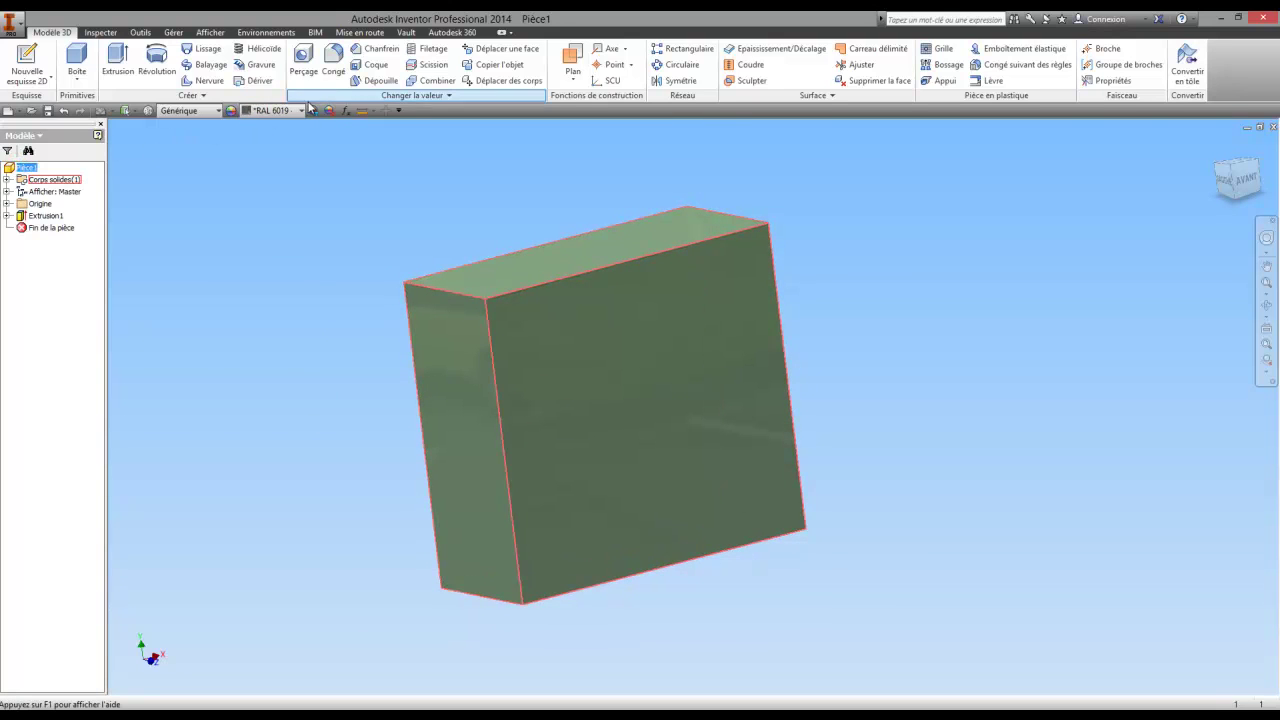
click(300, 110)
scroll(300, 540, down, 1)
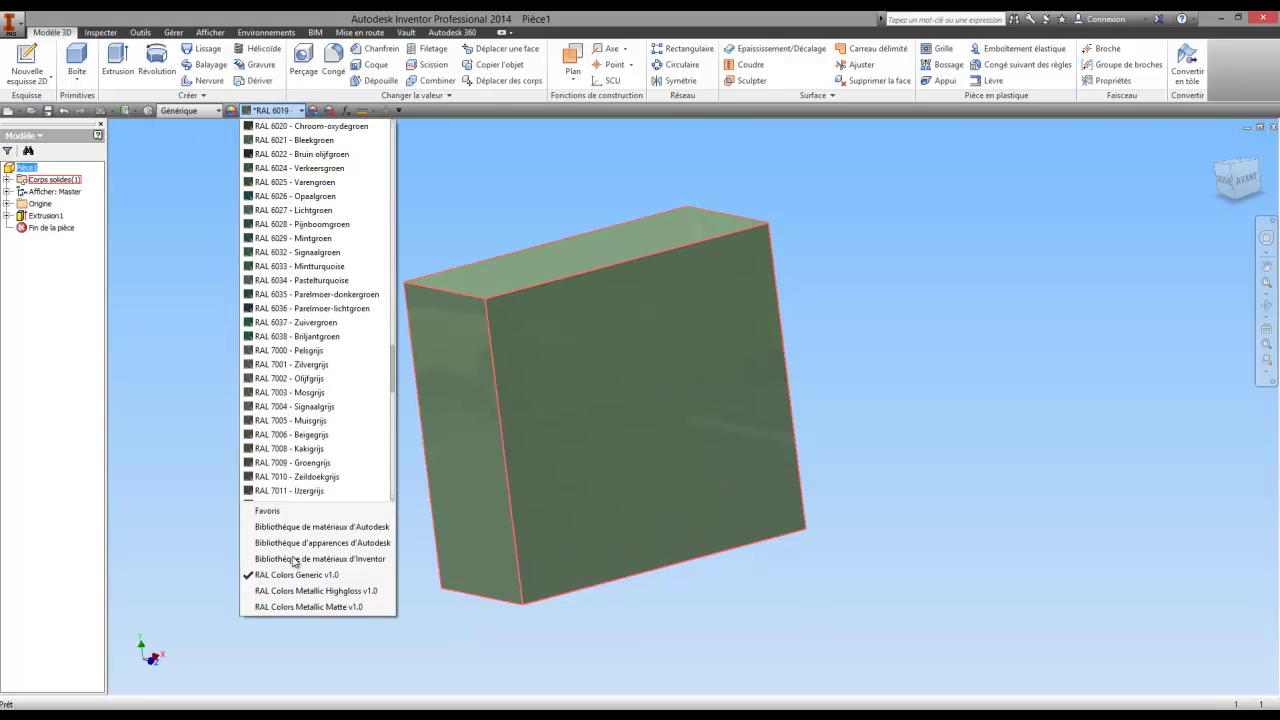
click(297, 594)
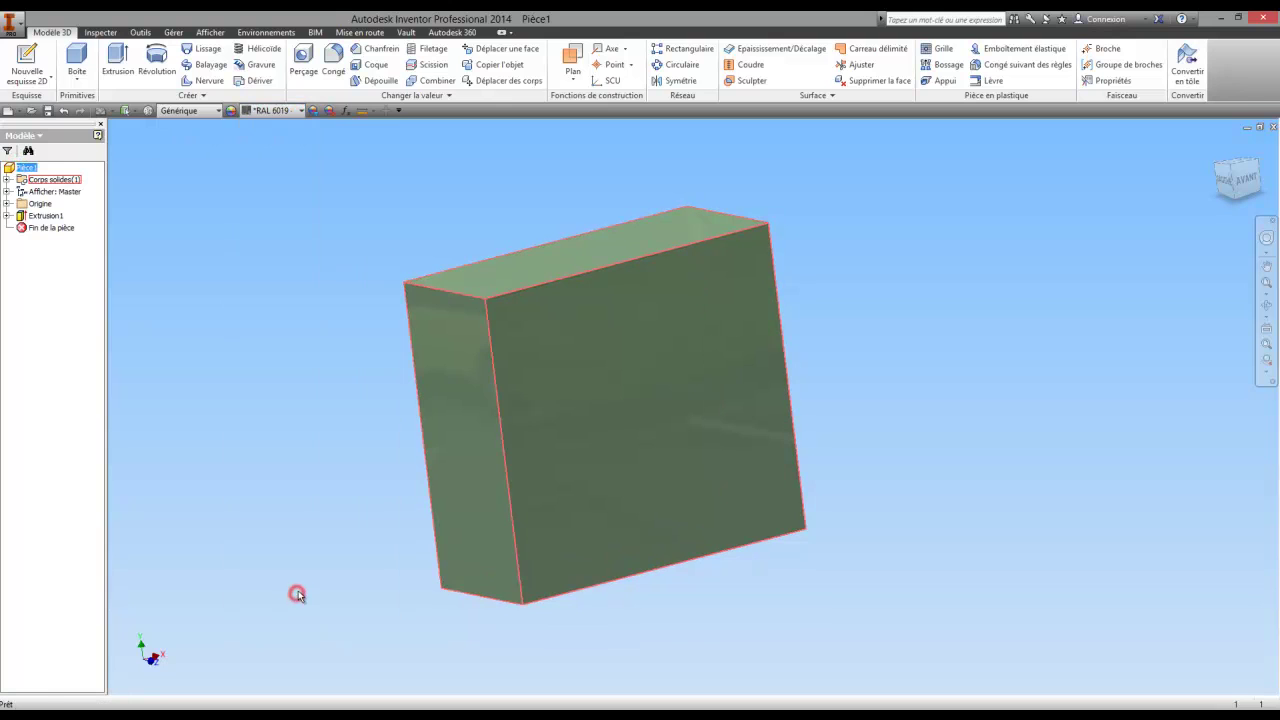
click(303, 111)
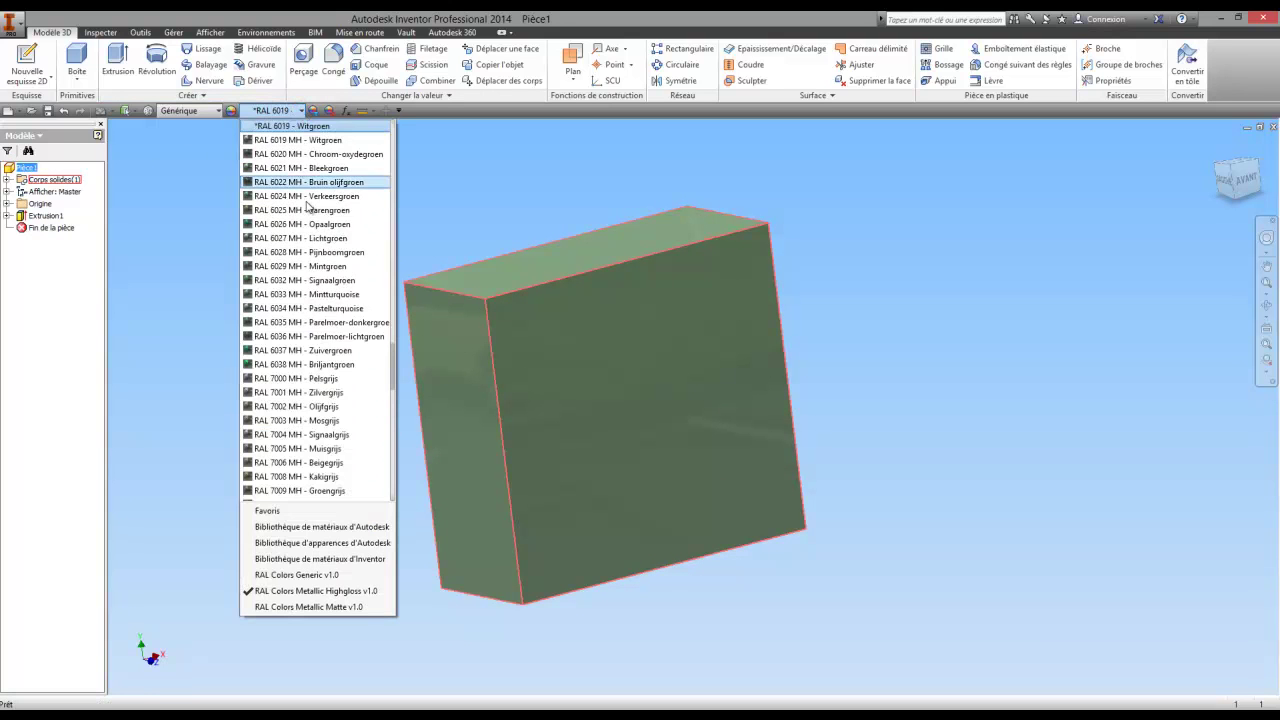
scroll(320, 407, down, 1)
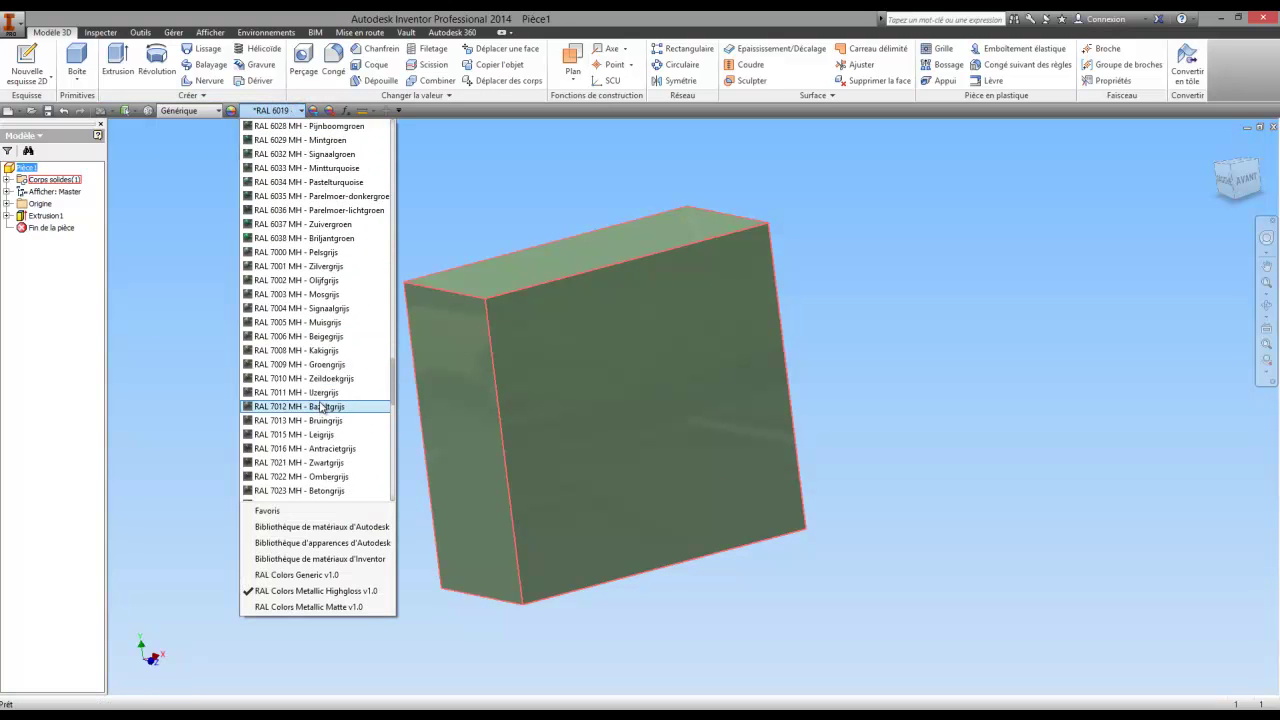
click(311, 365)
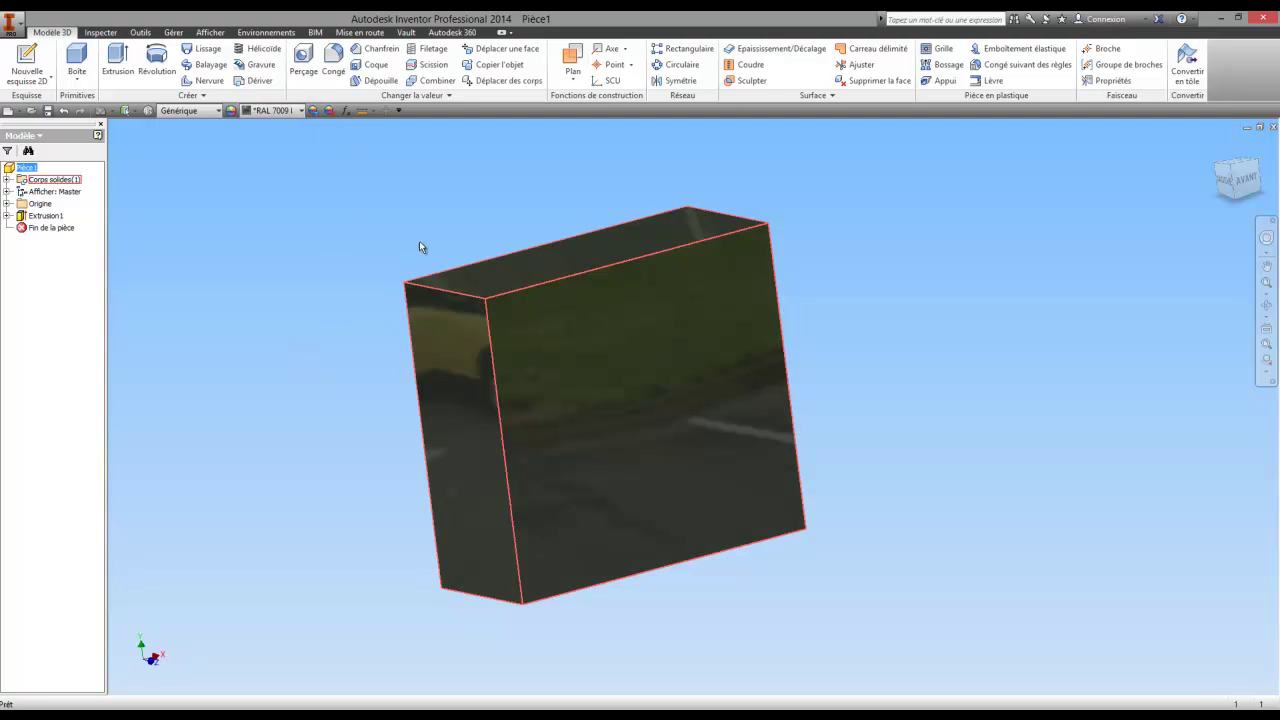
Free-orbit the box to view it from a new angle
key(F4)
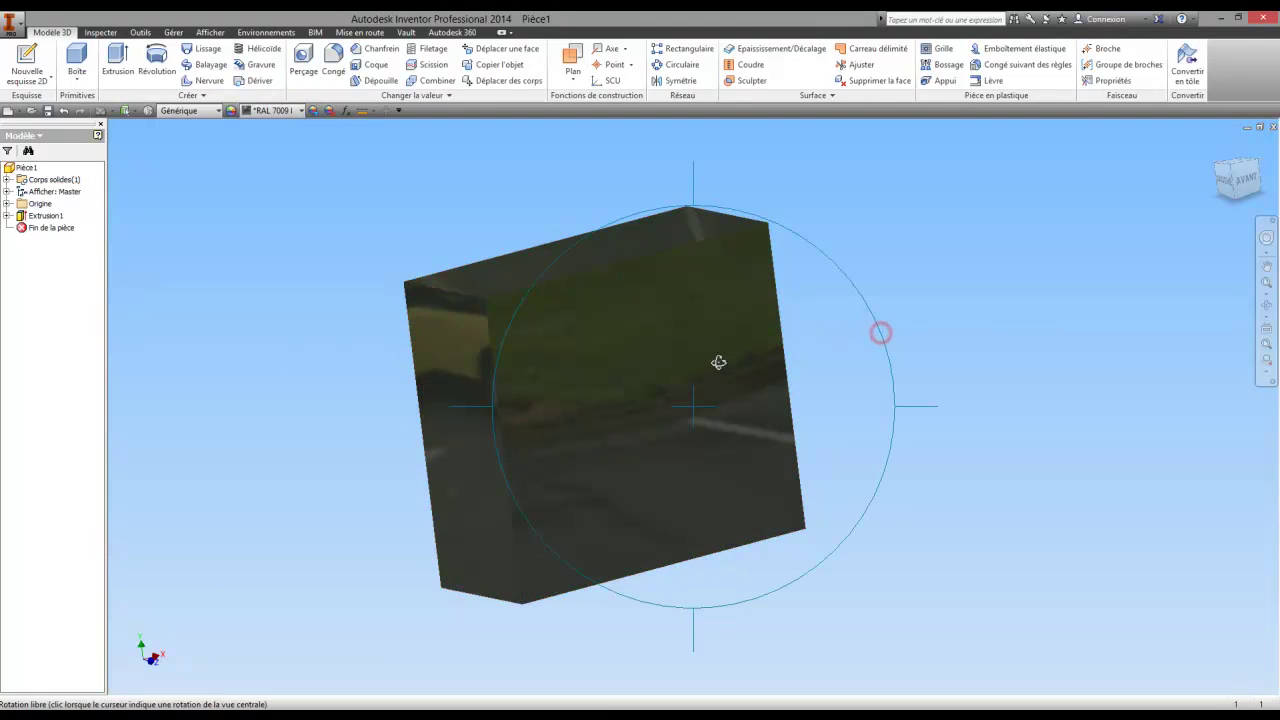
drag(880, 331, 820, 386)
mouse_move(880, 300)
mouse_down()
mouse_move(503, 285)
mouse_move(471, 320)
mouse_move(603, 357)
mouse_move(600, 314)
mouse_up()
right_click(598, 314)
click(527, 314)
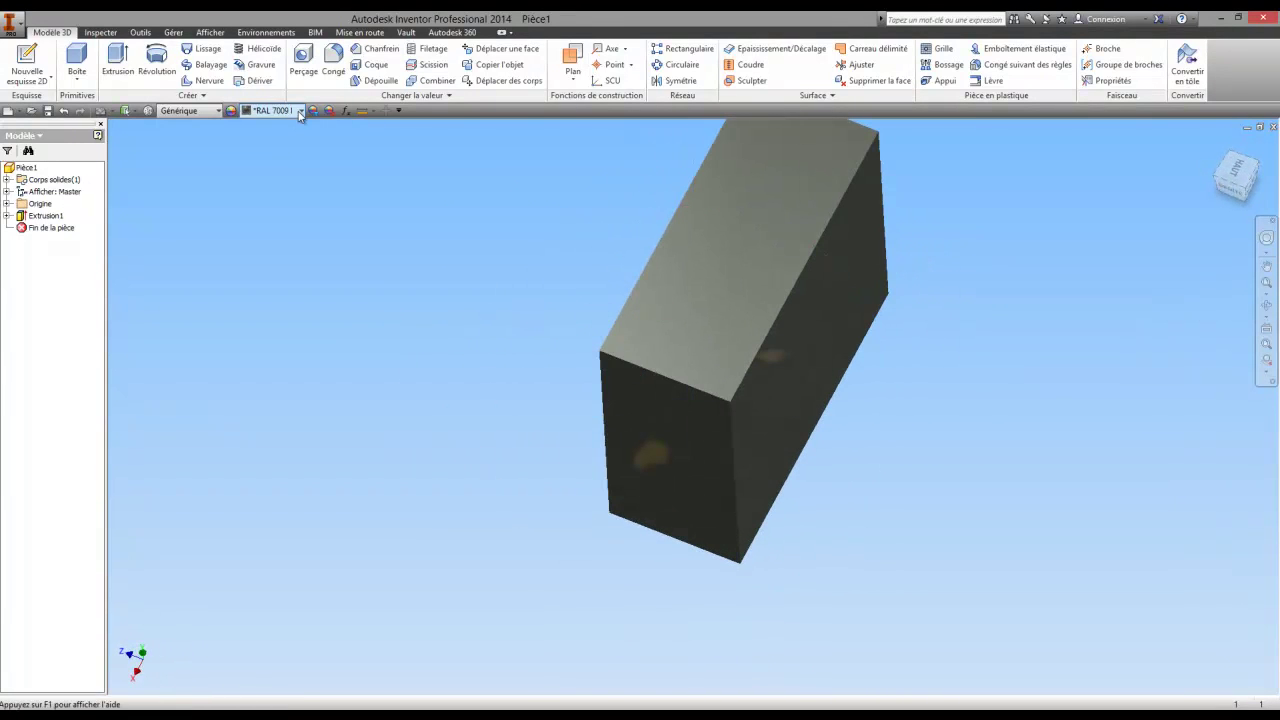
Select Pièce1 and switch the appearance library to RAL Colors Metallic Matte v1.0
click(299, 110)
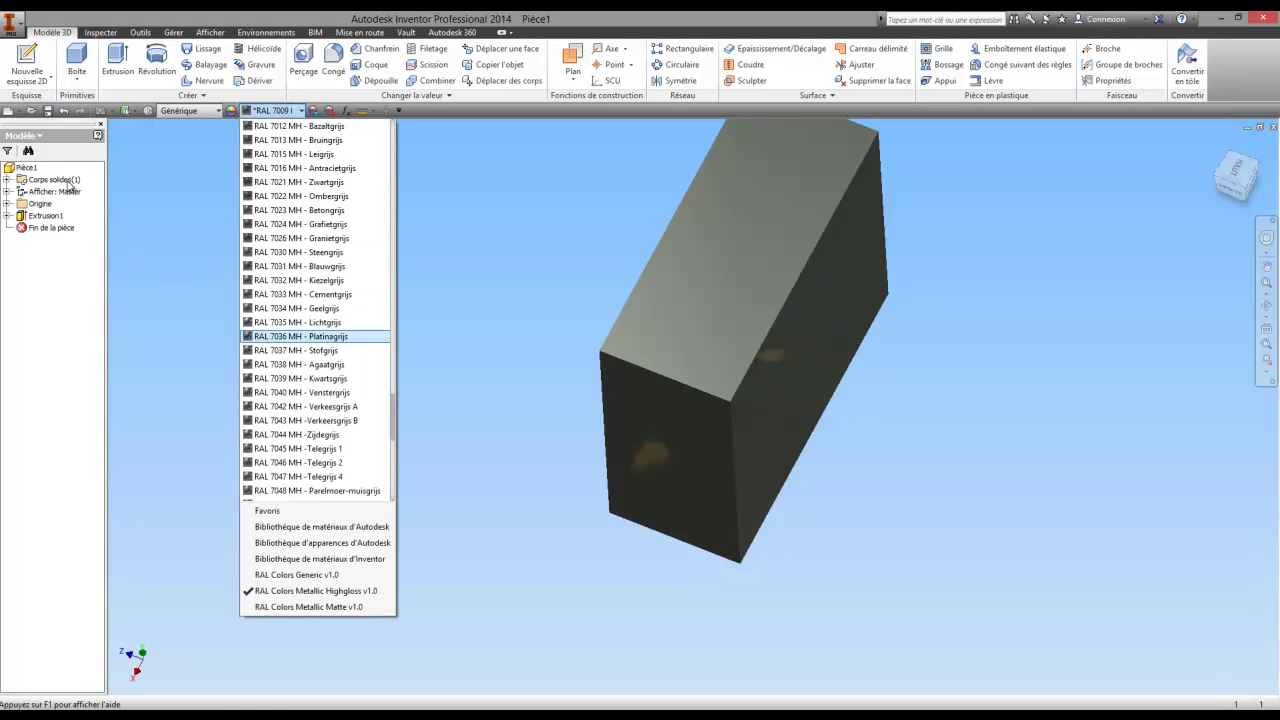
click(30, 167)
click(28, 167)
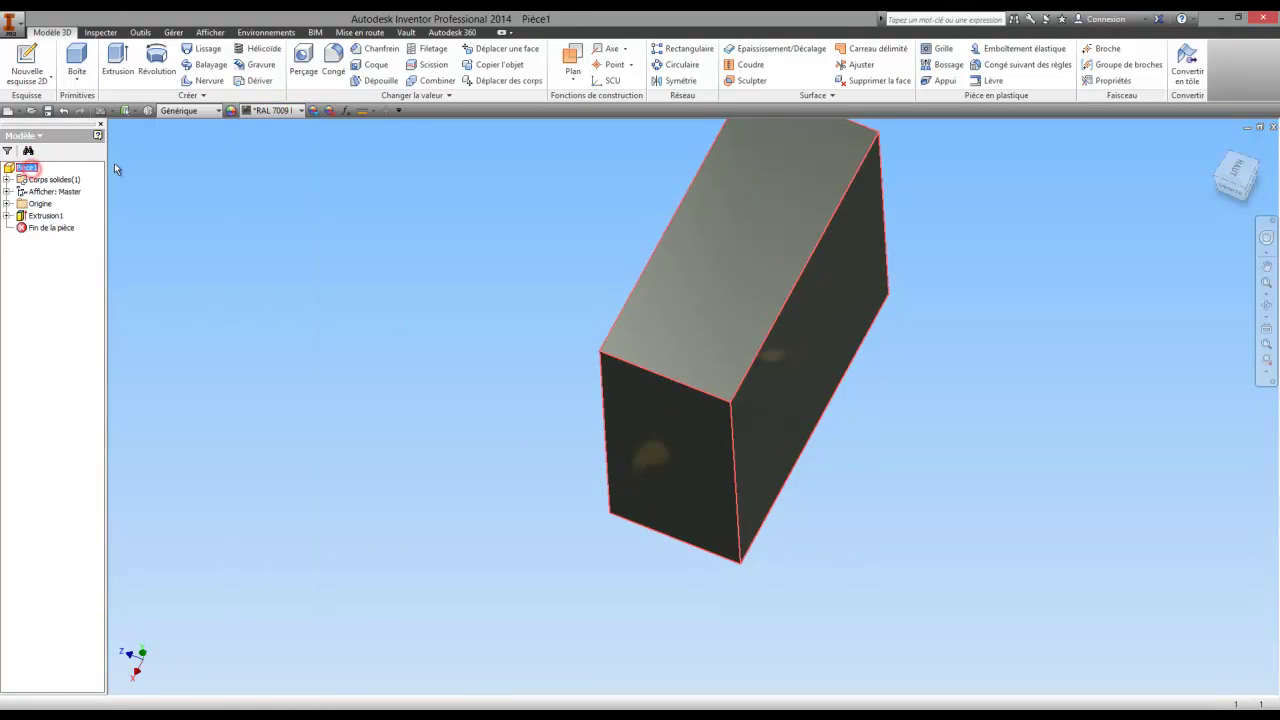
click(301, 116)
scroll(320, 449, down, 3)
scroll(322, 445, down, 3)
scroll(328, 443, down, 3)
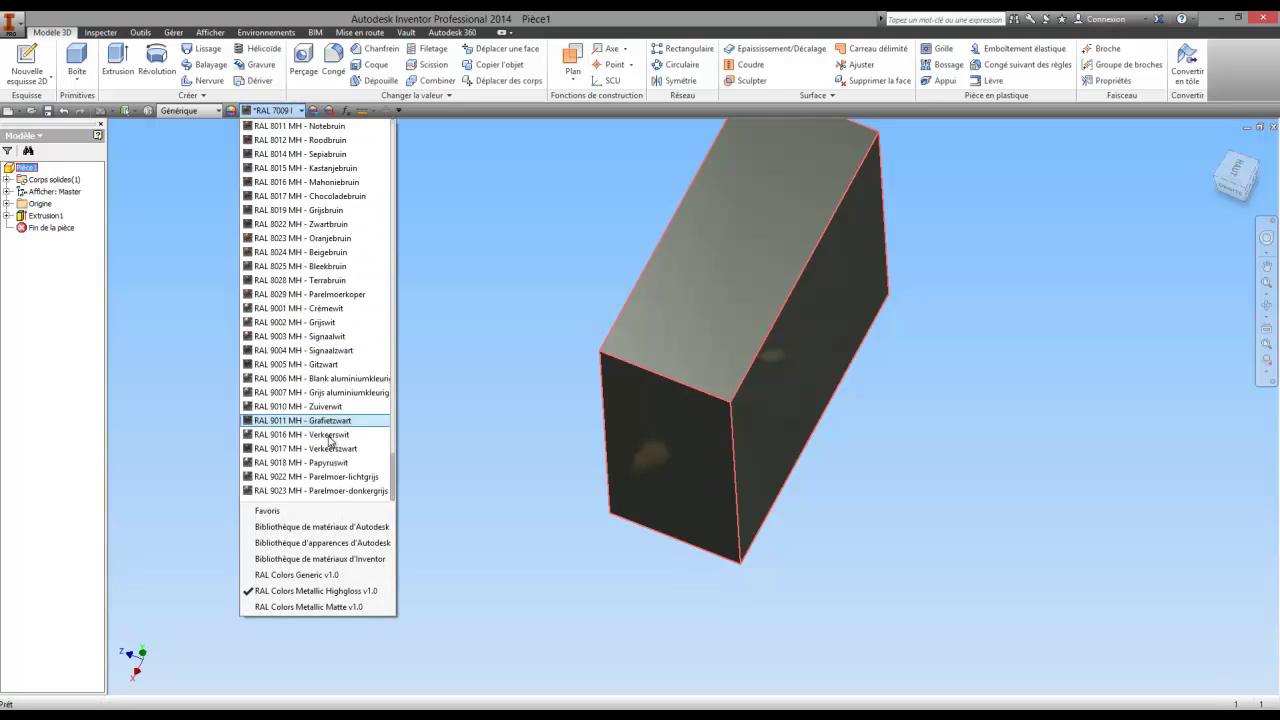
click(316, 604)
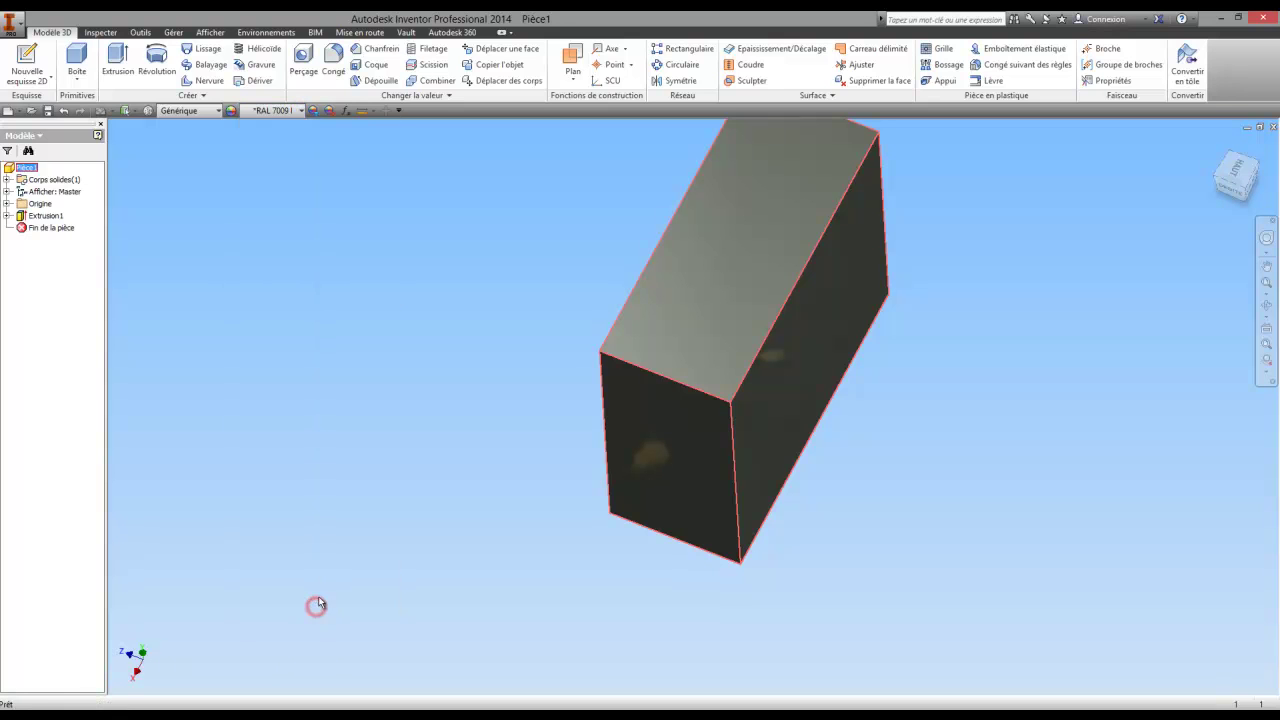
Apply RAL 6038 MM Briljantgroen to the box
click(300, 111)
scroll(313, 380, down, 3)
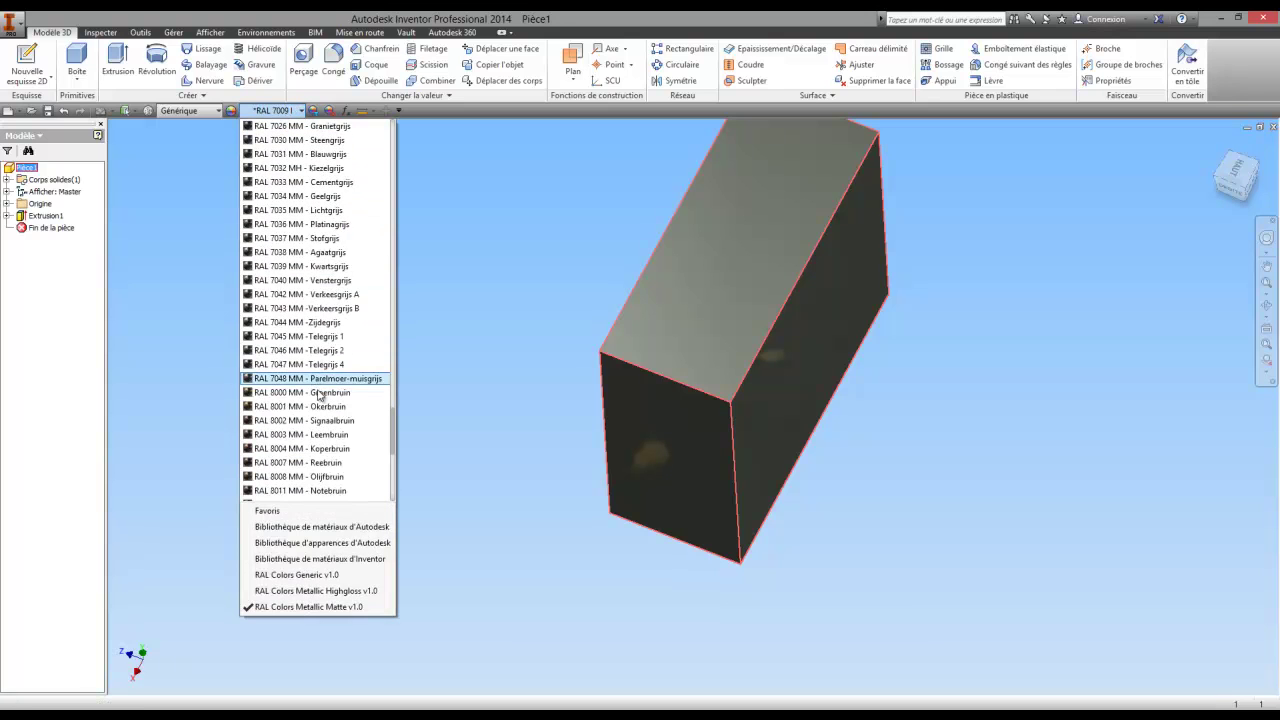
scroll(318, 395, up, 5)
scroll(323, 410, up, 5)
scroll(323, 408, up, 4)
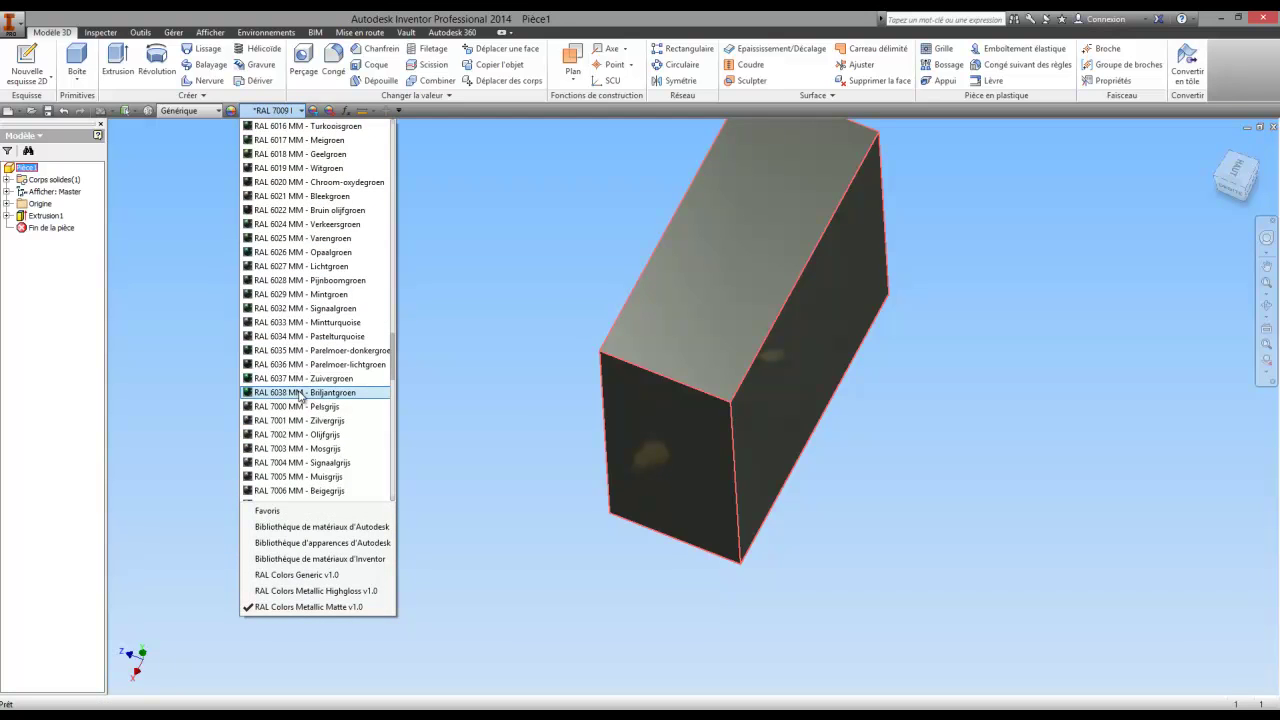
click(300, 393)
Orbit the green box, then turn it upright to a new orientation
mouse_move(843, 423)
shift+middle_down()
mouse_move(702, 428)
mouse_move(609, 360)
mouse_move(686, 386)
mouse_move(671, 414)
mouse_move(626, 423)
shift+middle_up()
right_click(626, 423)
click(503, 417)
click(300, 111)
click(429, 494)
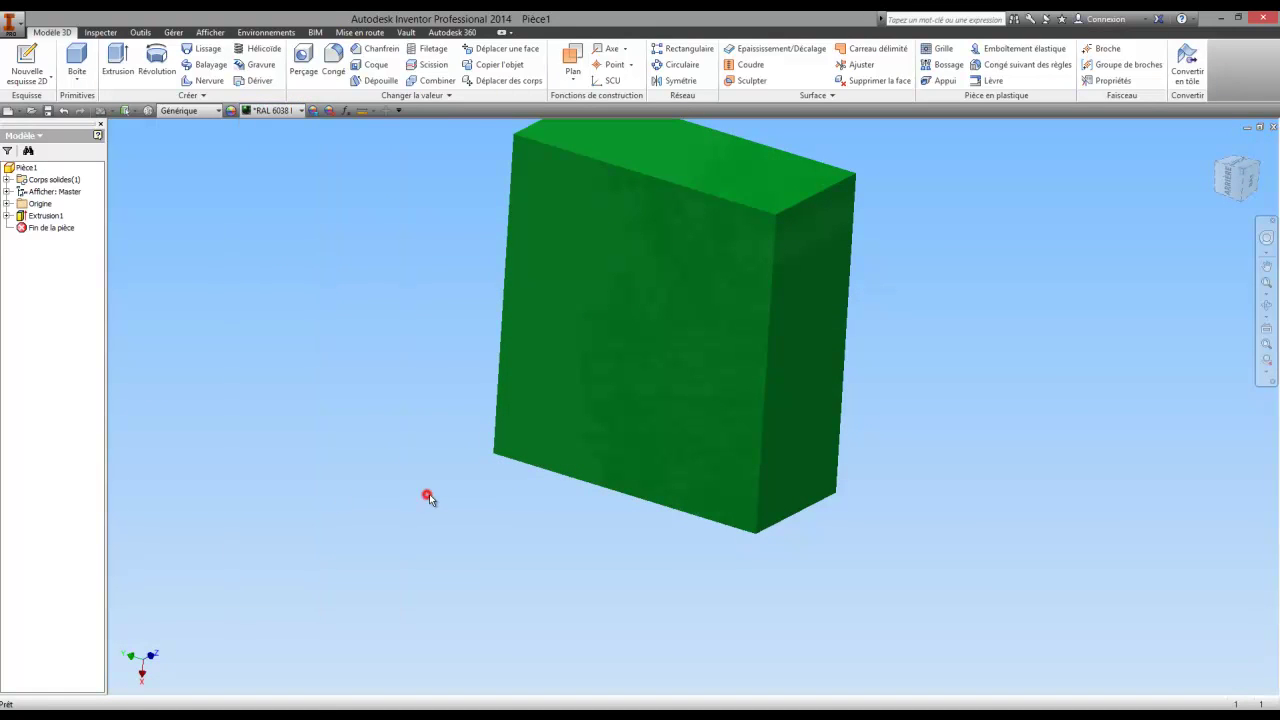
key(F6)
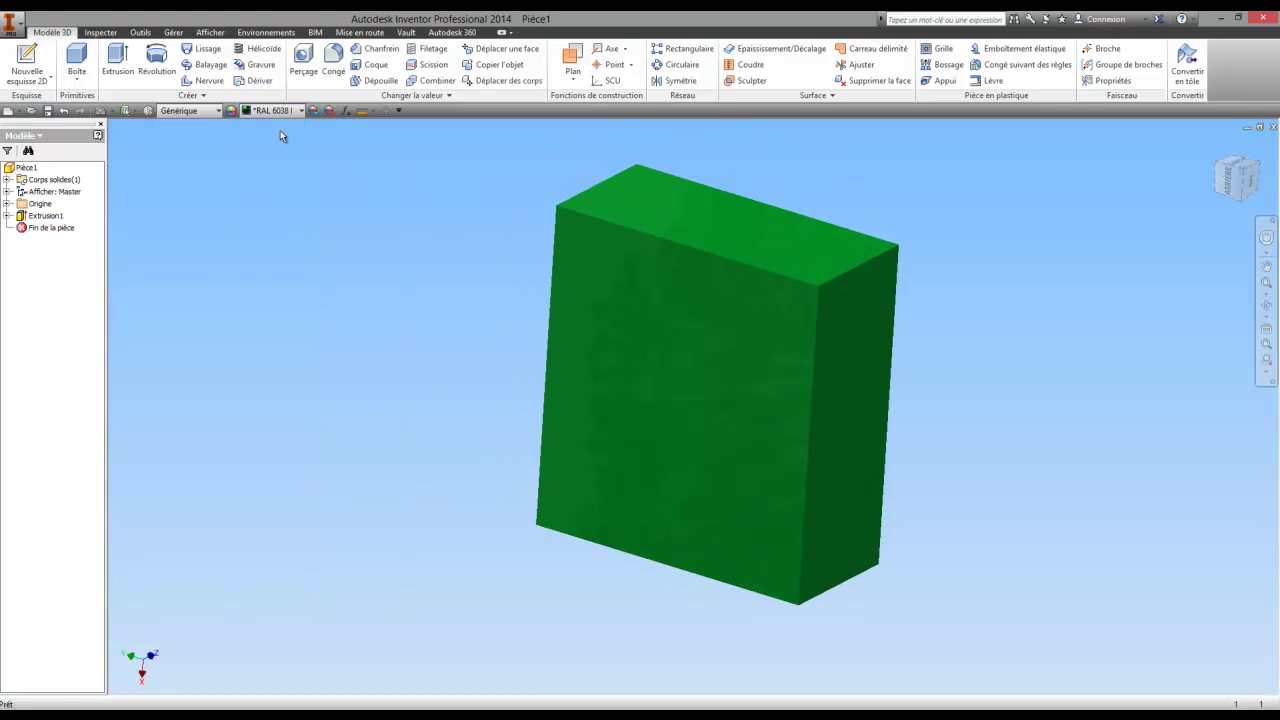
Pan and free-orbit the box to a more frontal view with its top tilted toward the viewer
click(301, 110)
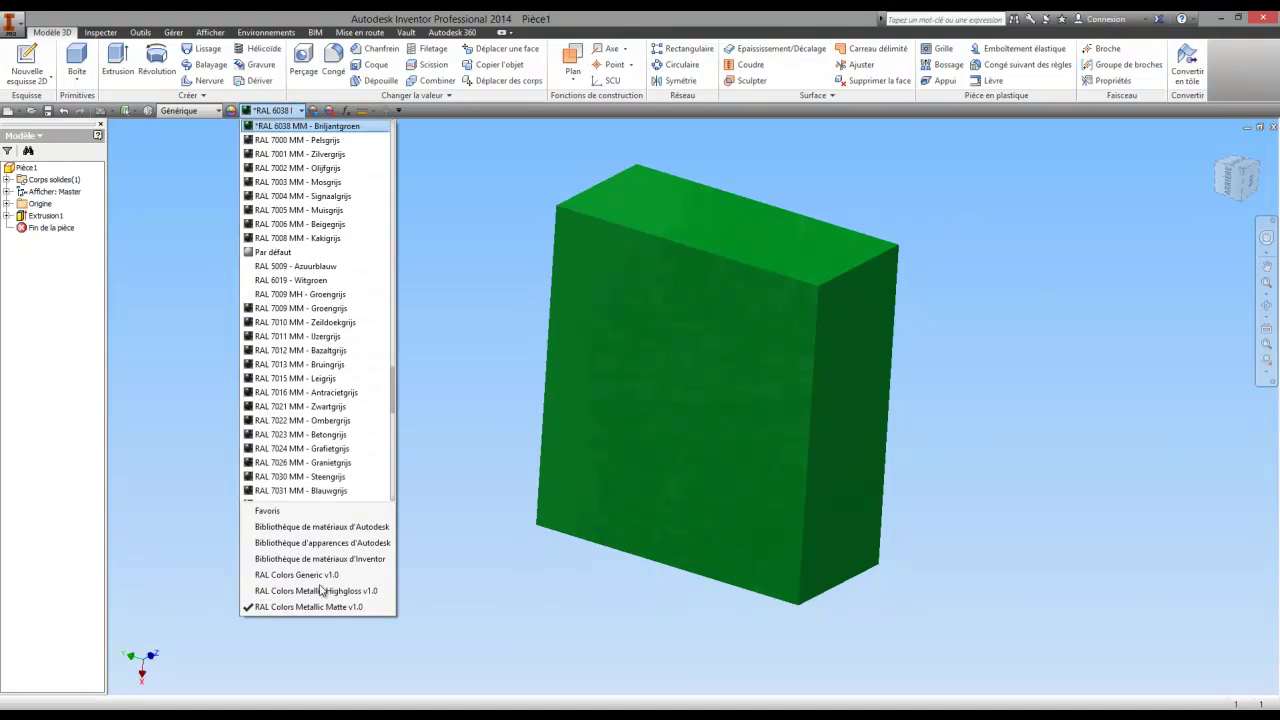
click(441, 579)
key(F2)
drag(457, 408, 434, 439)
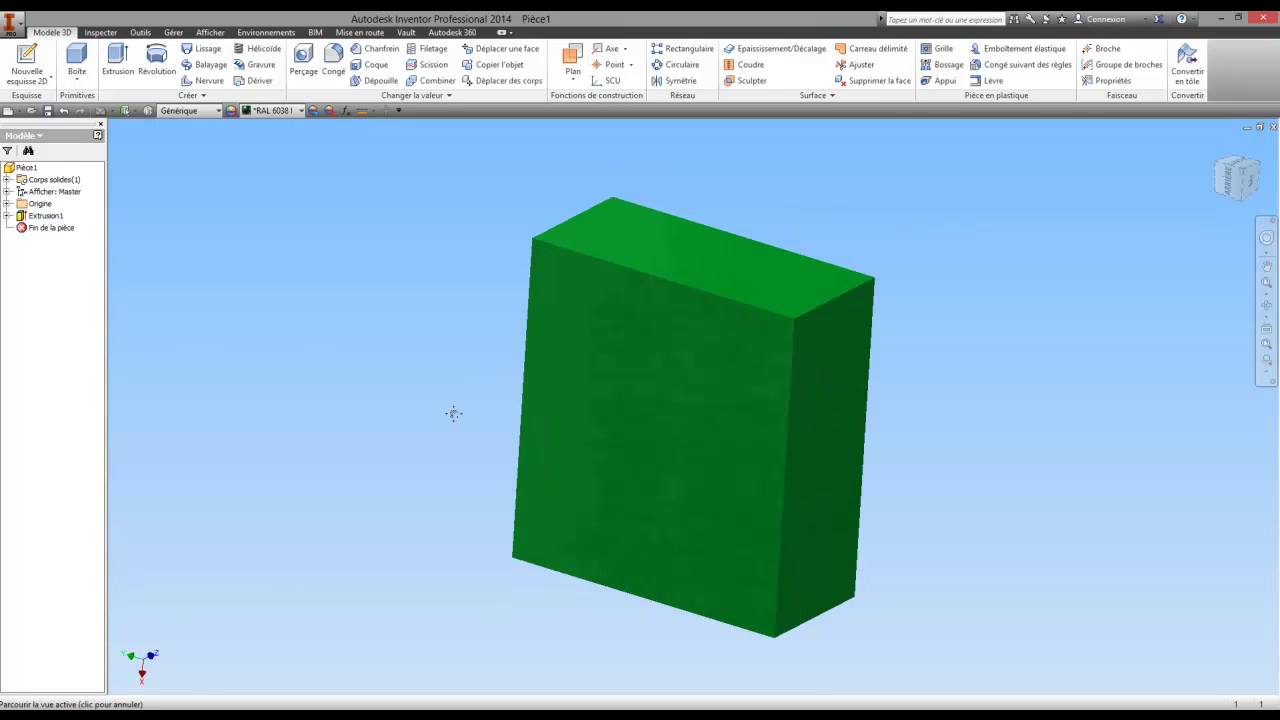
key(F4)
mouse_move(594, 349)
mouse_down()
mouse_move(577, 316)
mouse_move(551, 317)
mouse_move(534, 357)
mouse_up()
drag(517, 237, 523, 234)
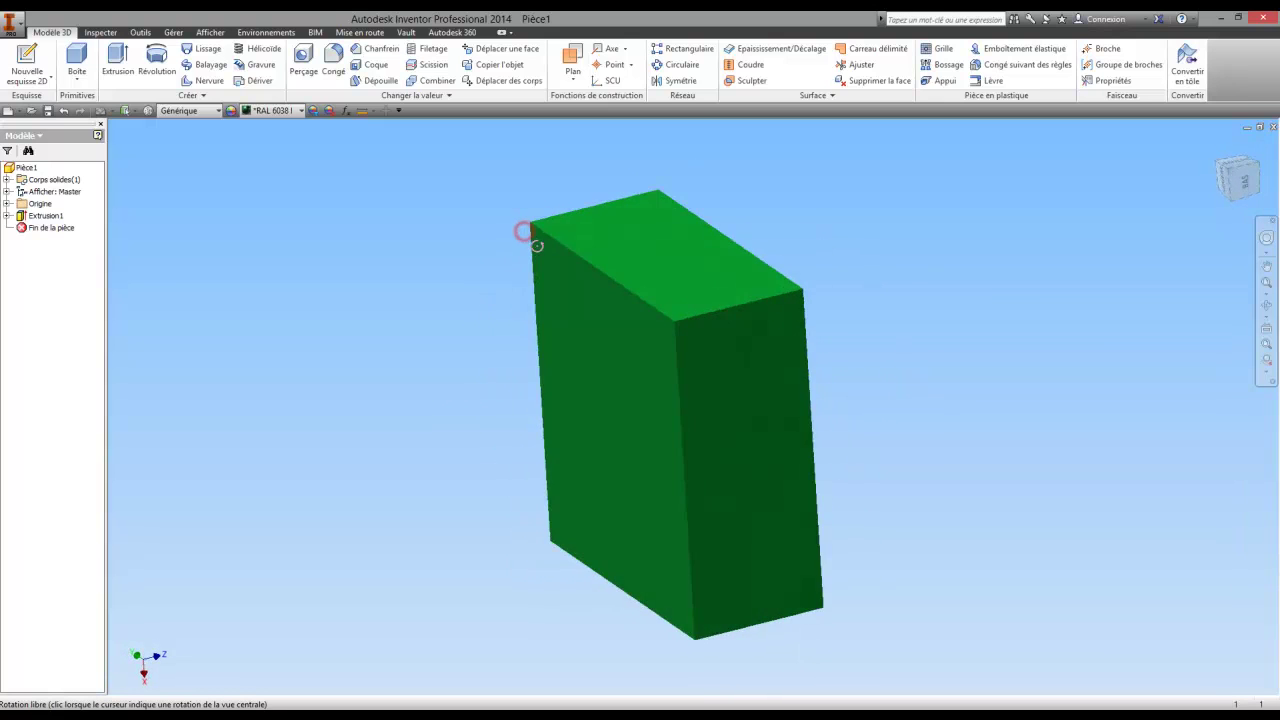
drag(593, 382, 577, 363)
right_click(571, 357)
click(497, 365)
Zoom and nudge the box so it sits smaller in the middle of the view
scroll(476, 383, up, 2)
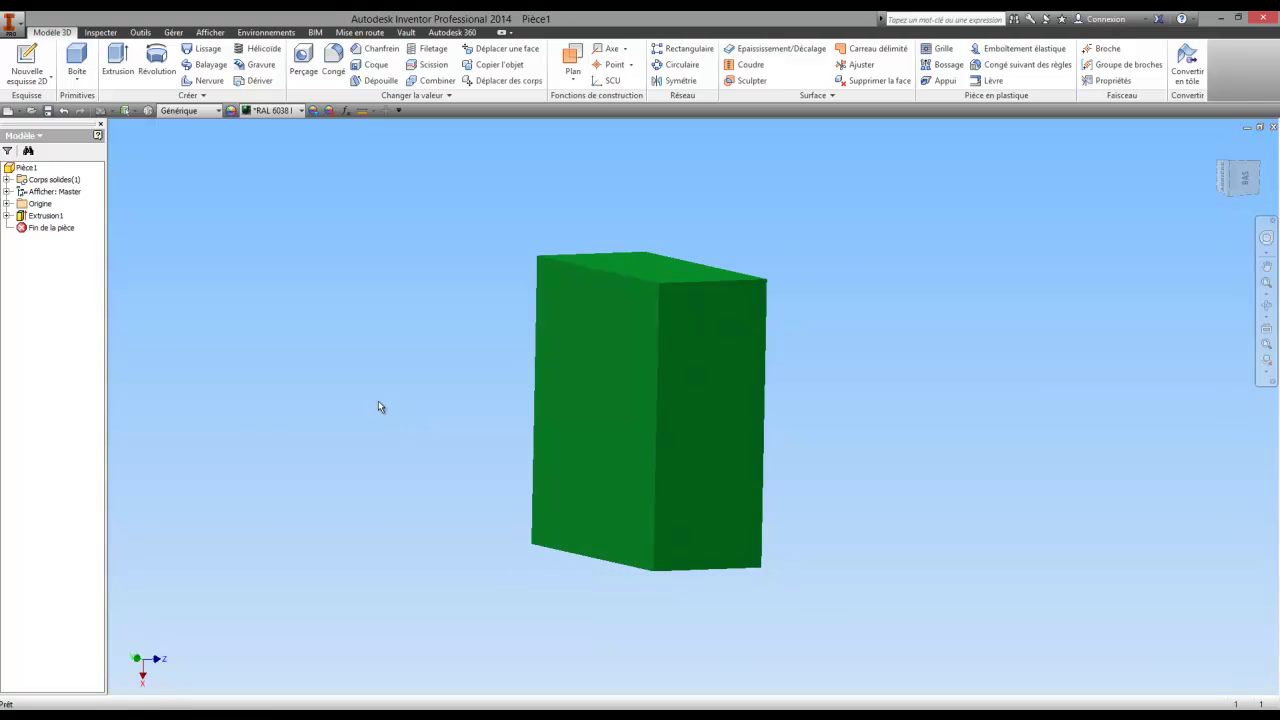
middle_drag(380, 407, 403, 386)
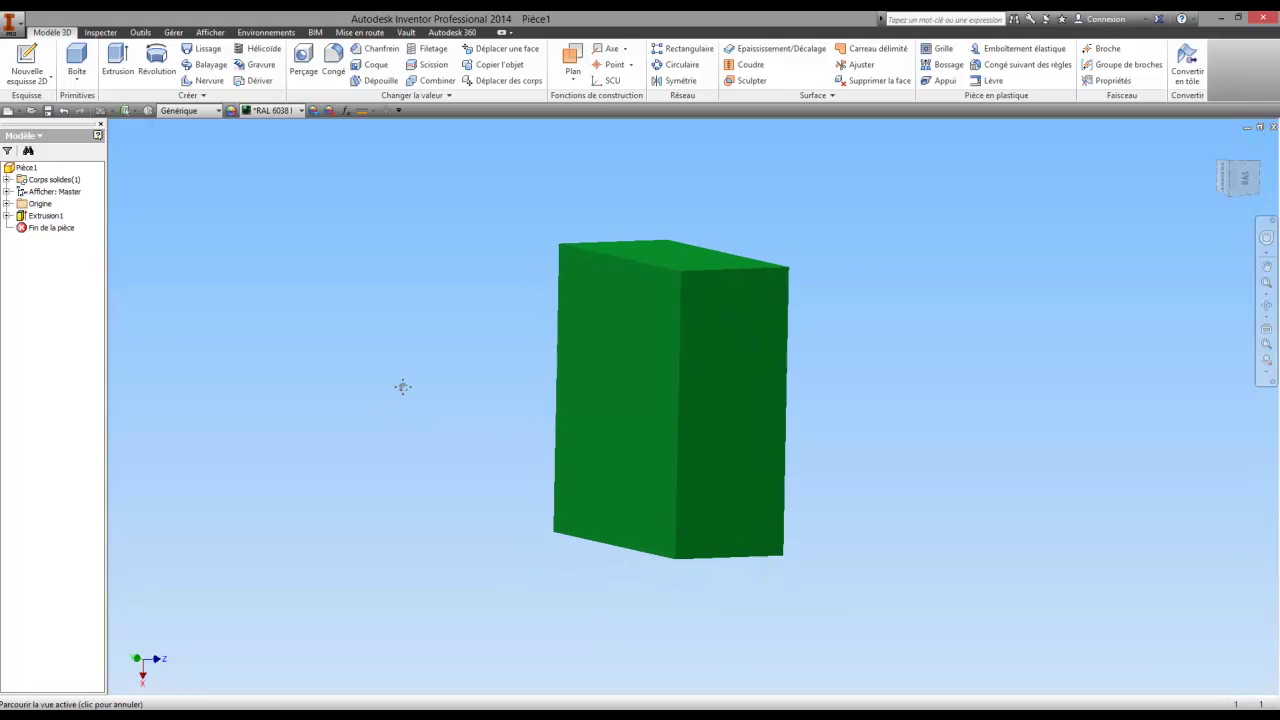
click(299, 110)
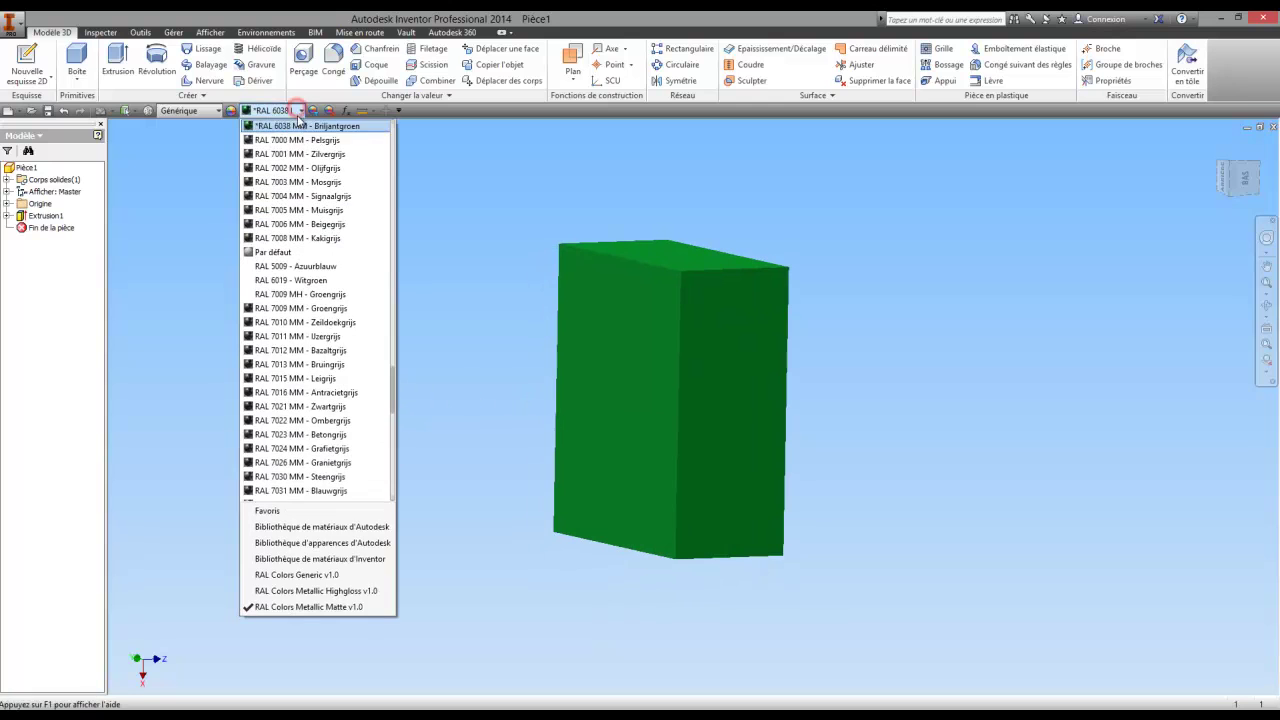
click(516, 434)
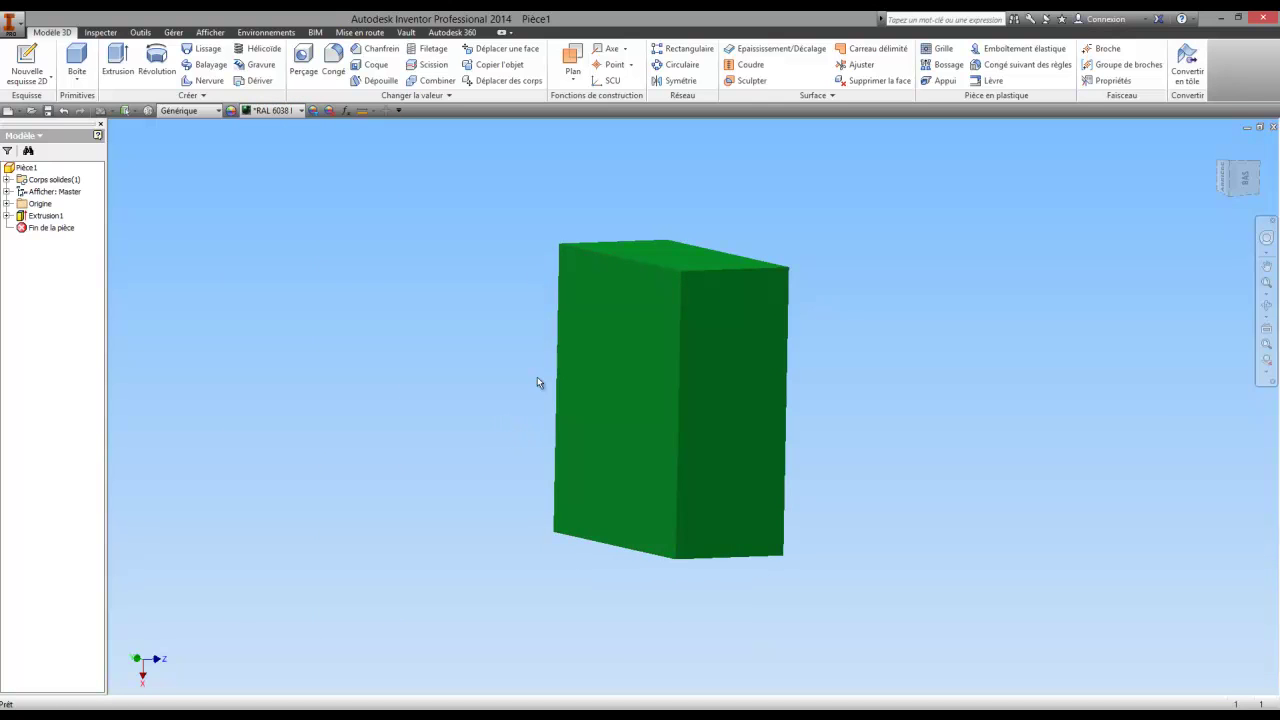
middle_drag(502, 376, 520, 378)
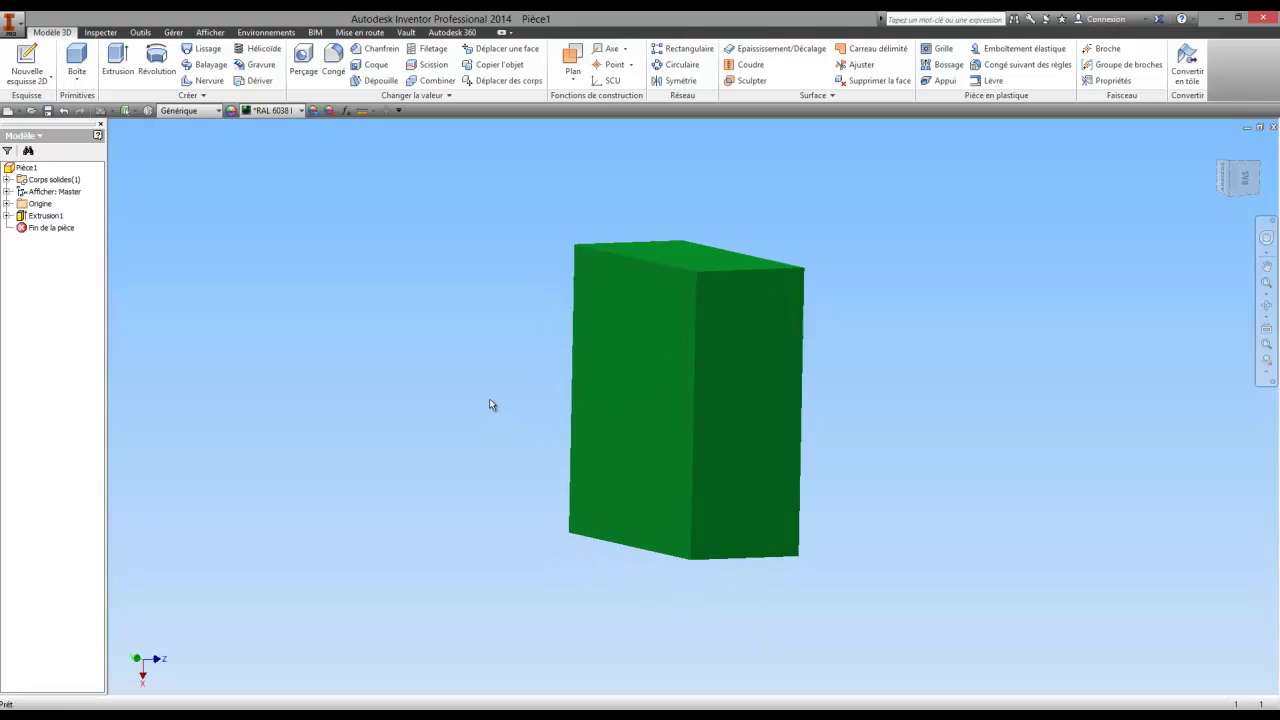